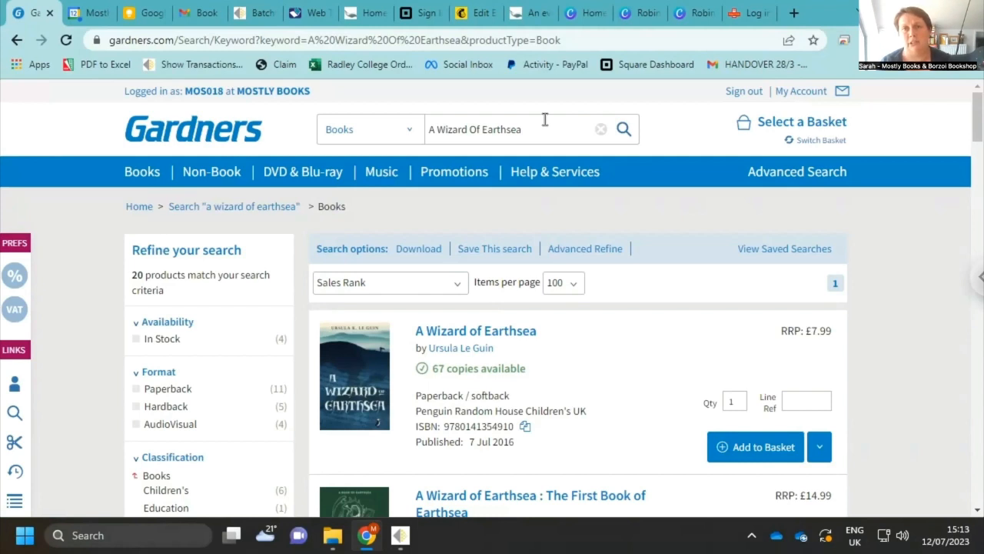
Replace the current keyword and search the Gardners book catalogue for "of mice and men".
drag(544, 119, 373, 121)
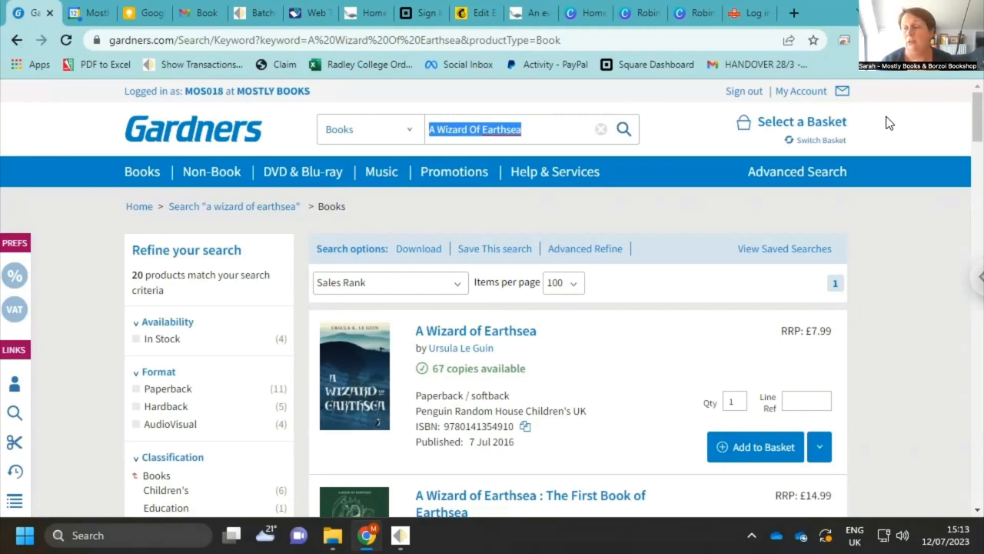
text(of mice men)
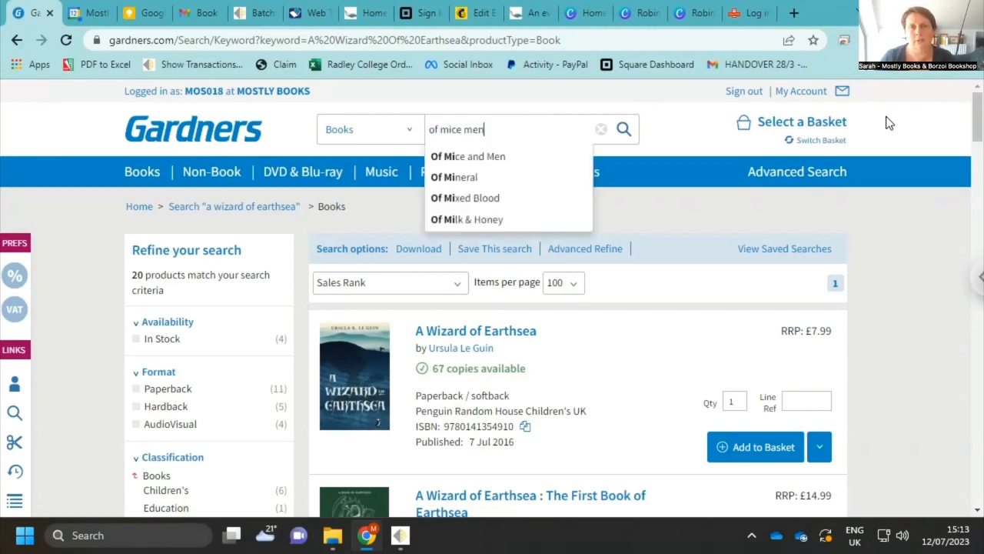
key(BackSpace)
key(BackSpace)
key(BackSpace)
text(and men)
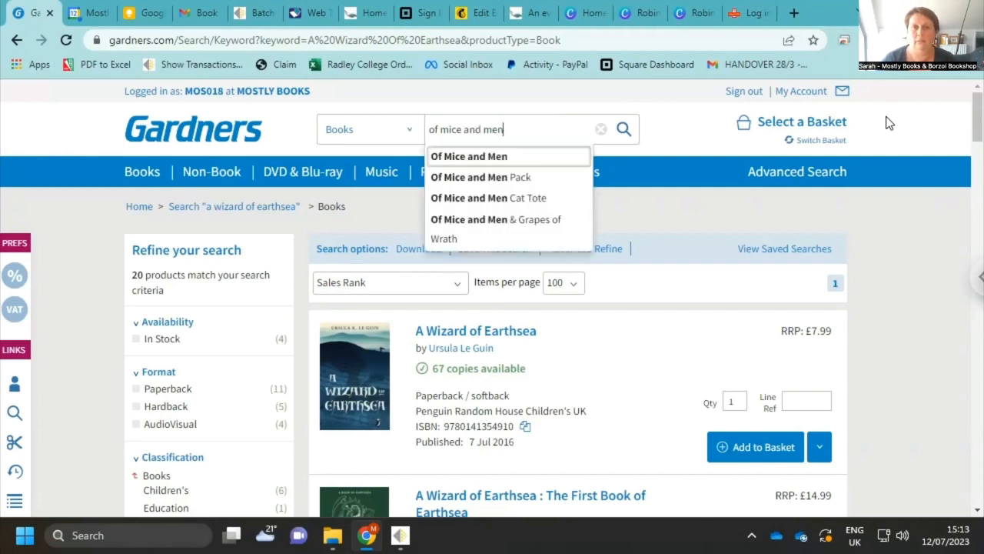
key(Return)
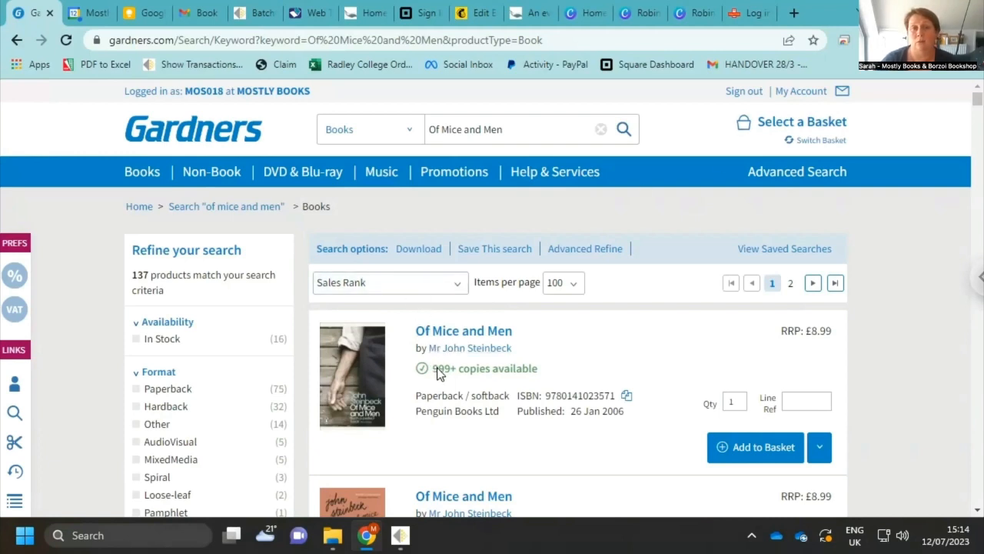
Check the stock availability of the first Of Mice and Men result and copy its ISBN.
drag(433, 369, 567, 372)
click(569, 362)
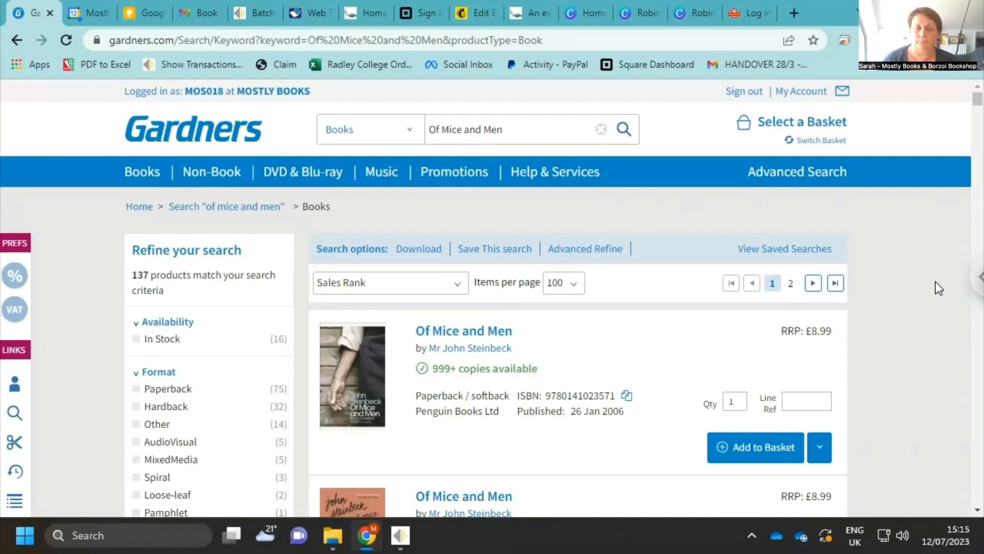
double_click(590, 395)
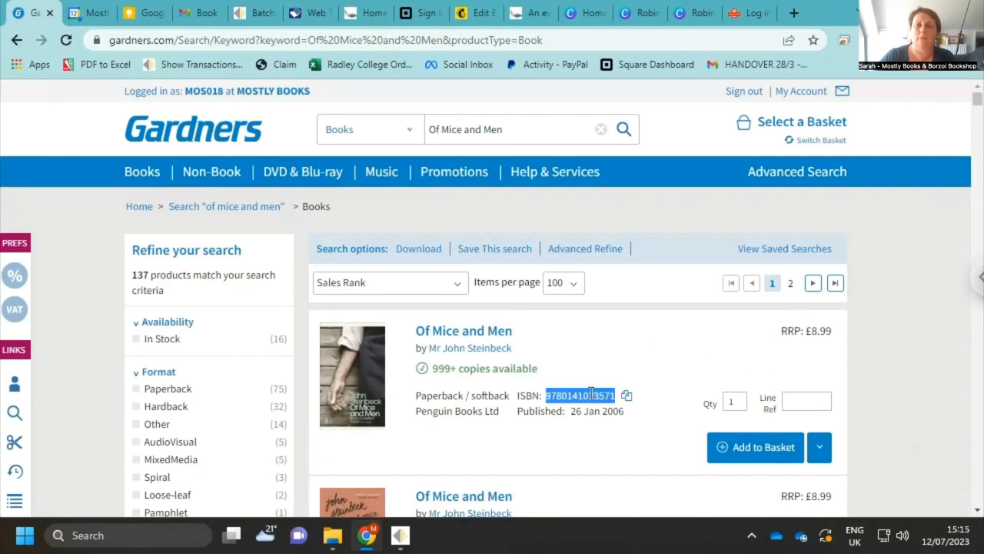
right_click(590, 395)
click(623, 277)
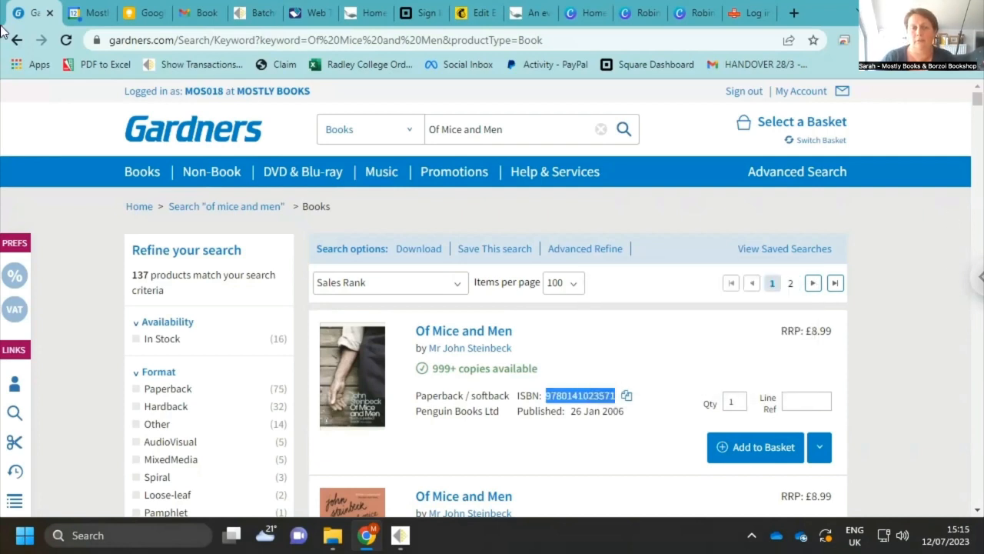
Switch to Gmail and start a new email in an enlarged compose window.
click(204, 9)
click(114, 154)
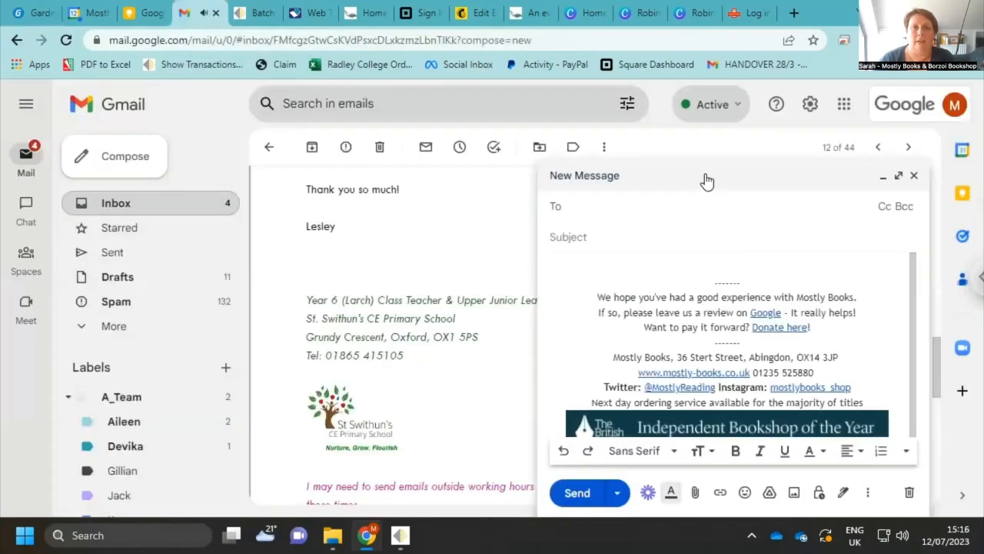
click(898, 175)
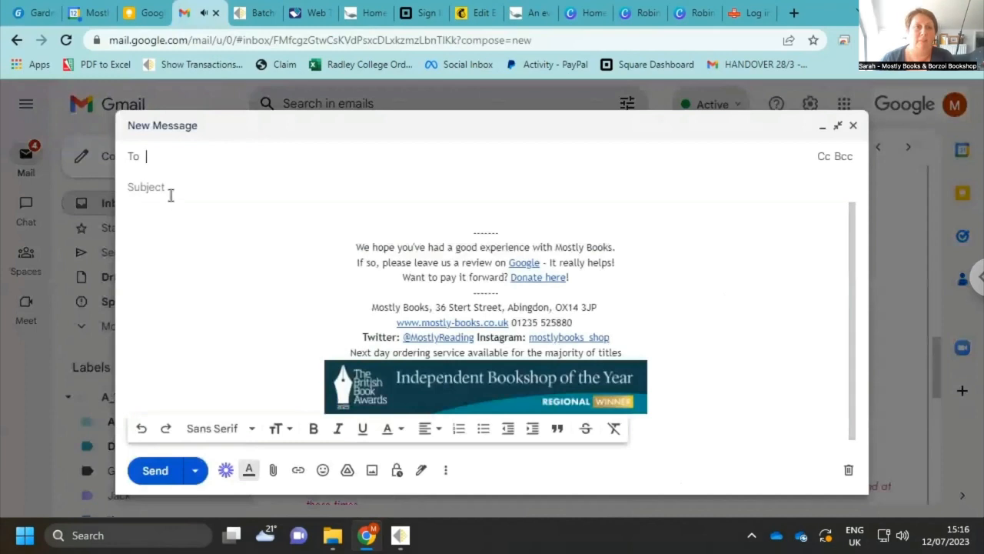
click(171, 195)
key(Caps_Lock)
text(S)
key(Caps_Lock)
text(cvhoo)
key(BackSpace)
key(BackSpace)
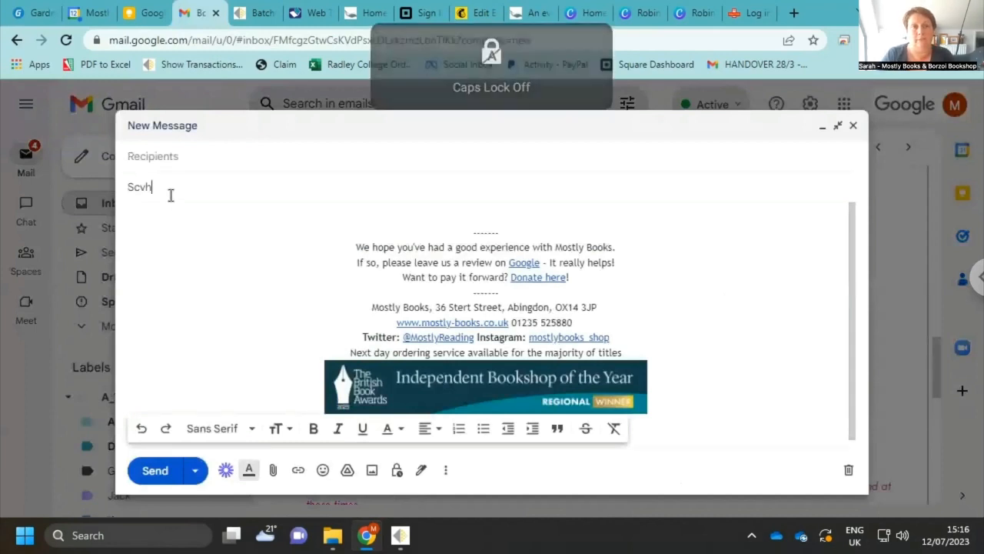
key(BackSpace)
key(BackSpace)
text(hool)
key(Caps_Lock)
text(O)
key(Caps_Lock)
text(rder -)
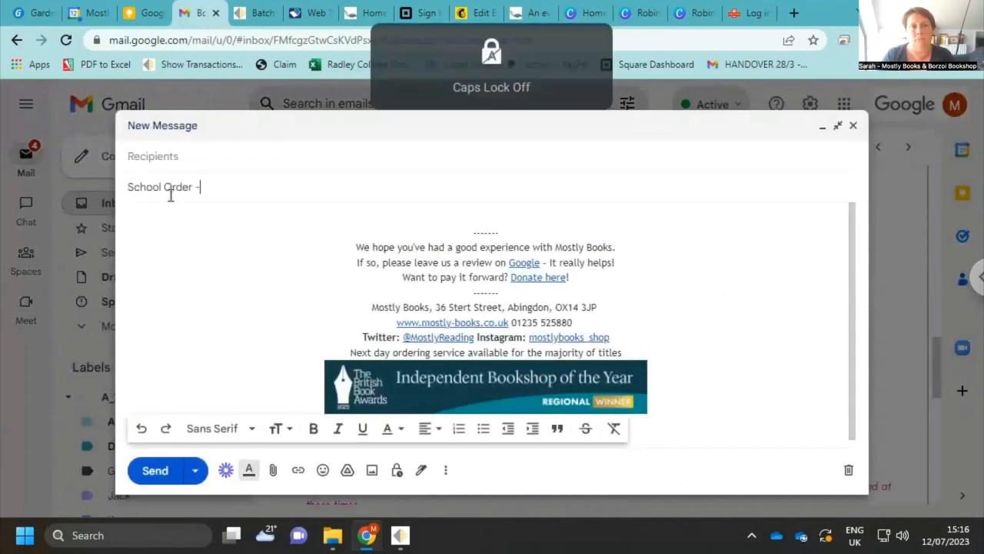
key(ctrl+v)
Begin the email body with the greeting "Hi," followed by a blank line.
click(174, 213)
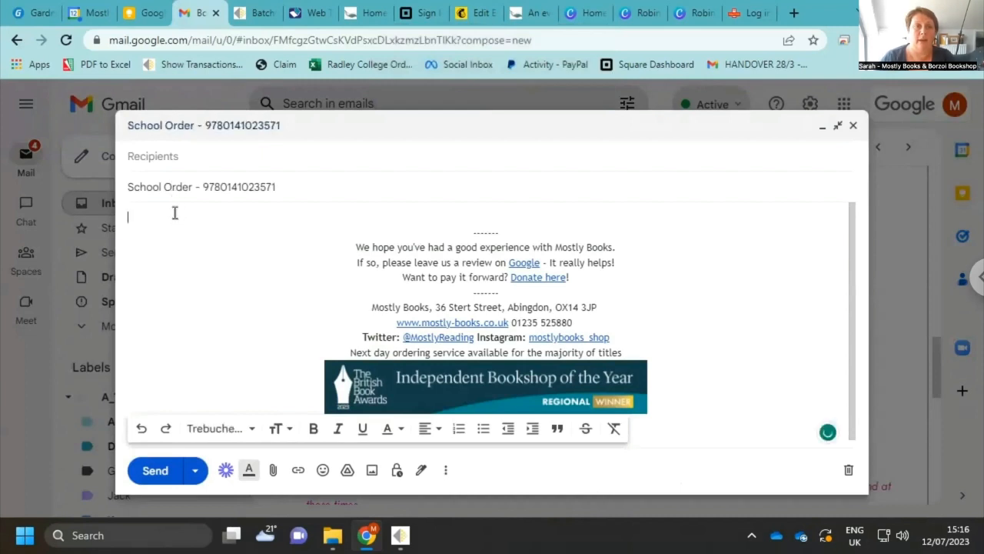
key(Caps_Lock)
text(H)
key(Caps_Lock)
text(im,)
key(Return)
key(Return)
key(Caps_Lock)
text(P)
key(BackSpace)
key(BackSpace)
key(BackSpace)
key(BackSpace)
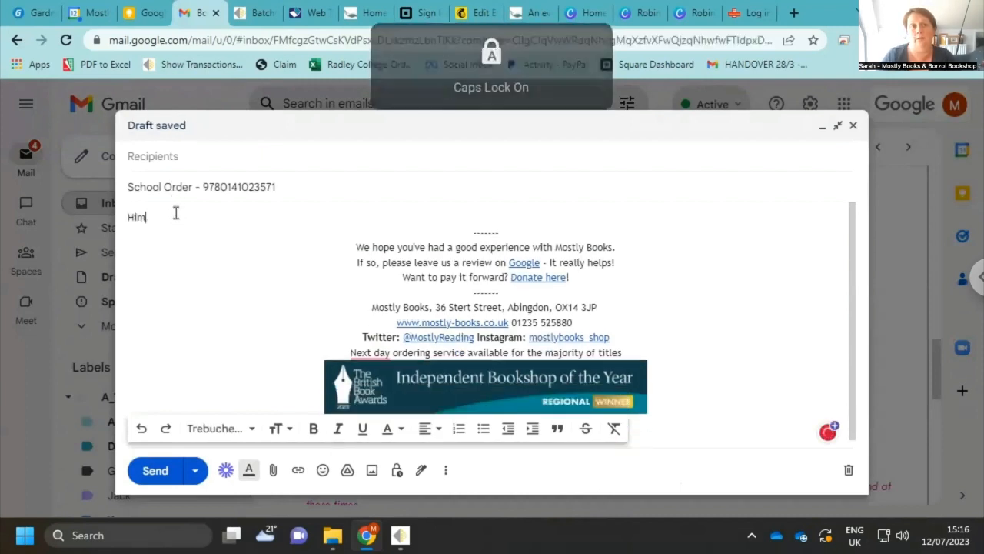
key(BackSpace)
text(,)
key(Return)
key(Return)
text(pLEASE)
key(BackSpace)
key(BackSpace)
key(BackSpace)
key(BackSpace)
key(BackSpace)
key(BackSpace)
text(P)
key(Caps_Lock)
text(le)
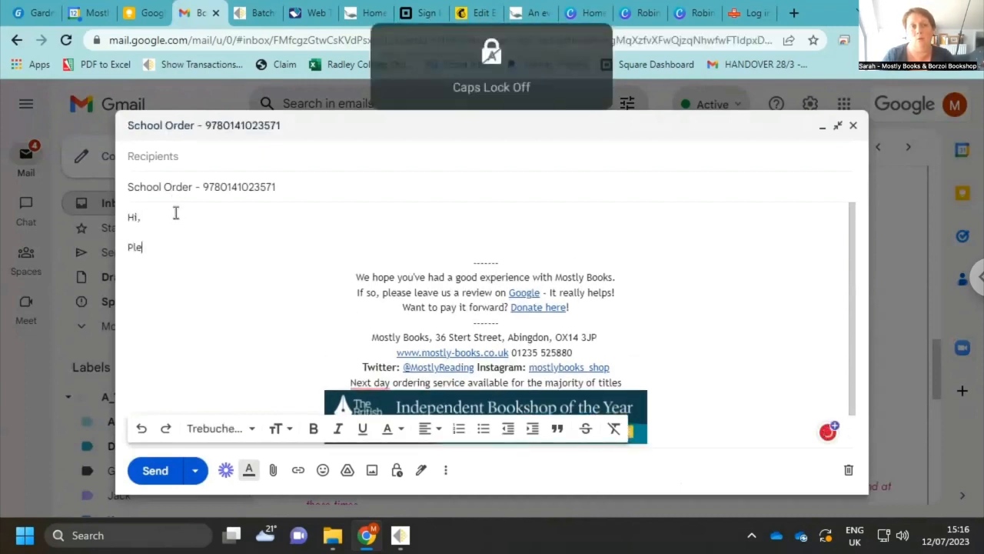
text(ase )
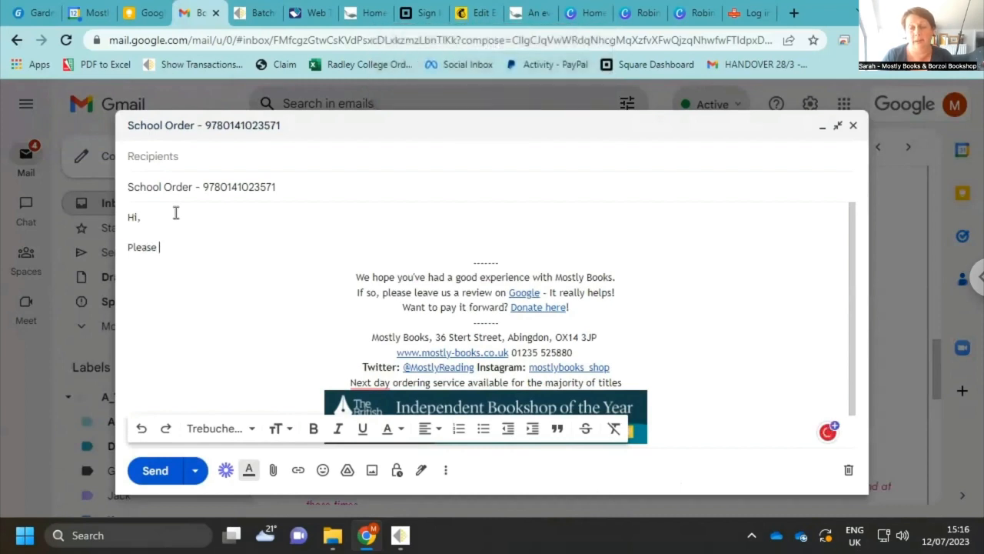
text(advice)
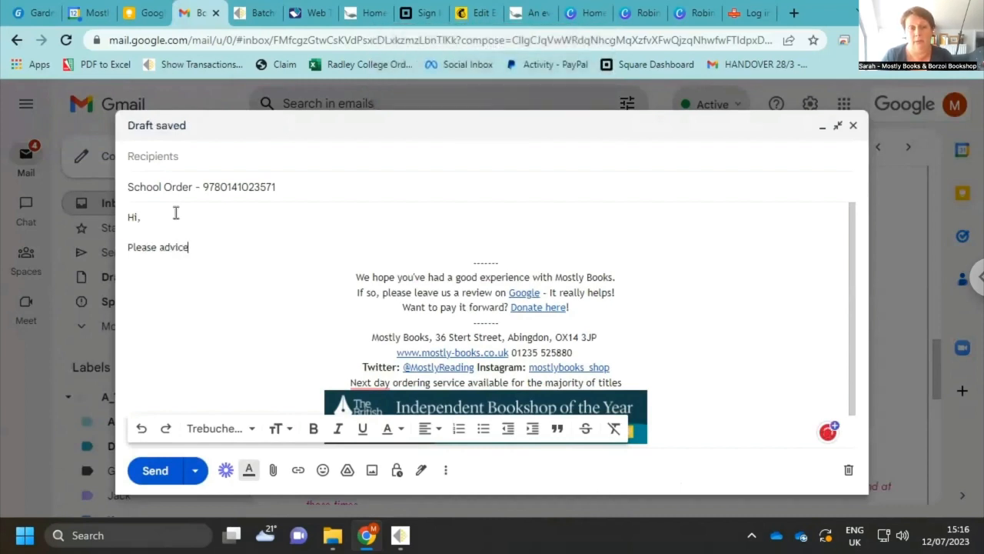
key(BackSpace)
key(BackSpace)
text(se on ter)
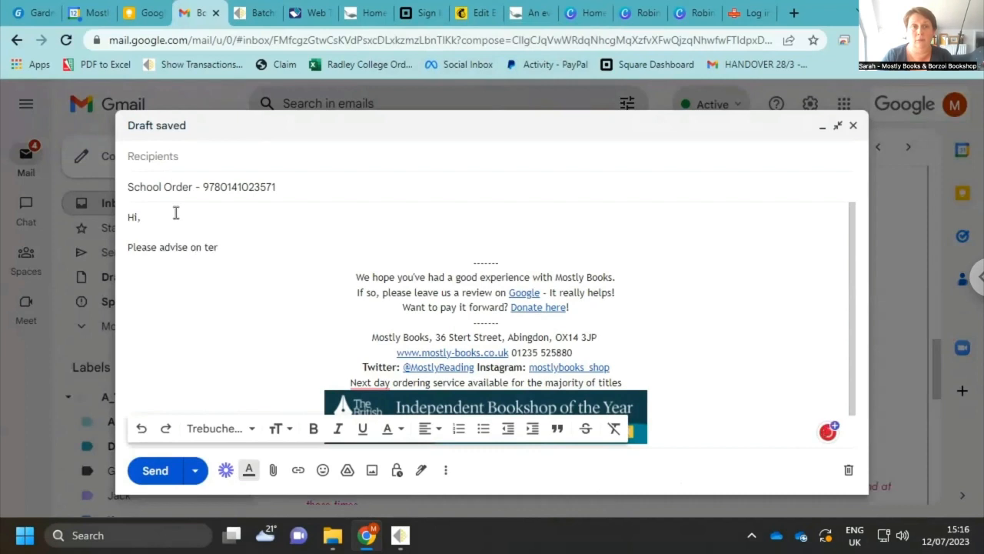
text(ms and availabilt)
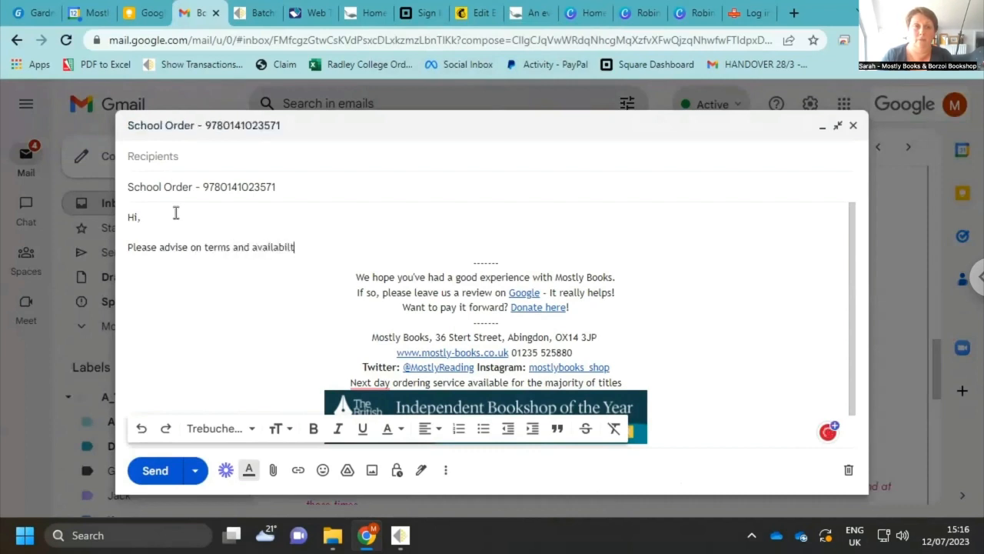
key(Tab)
text(for )
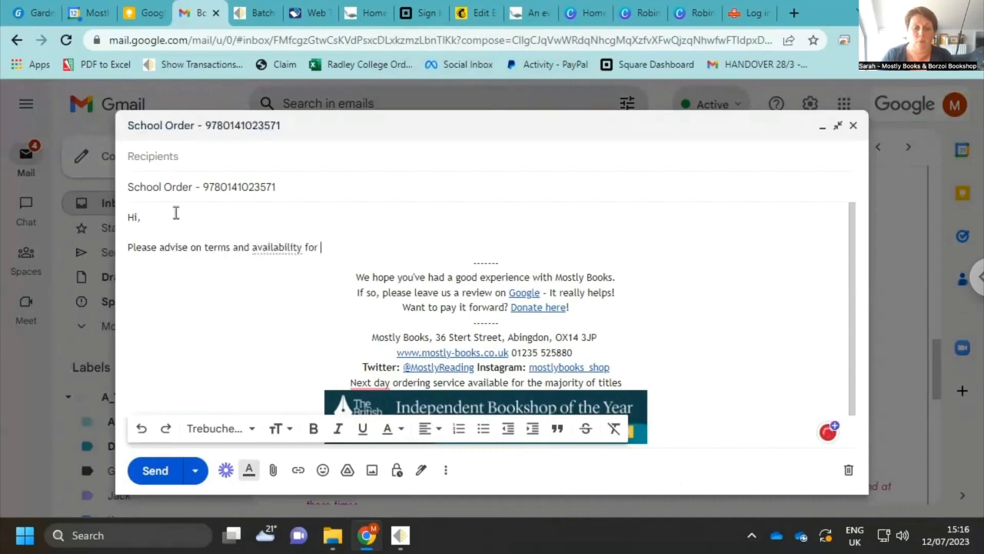
text(50 x)
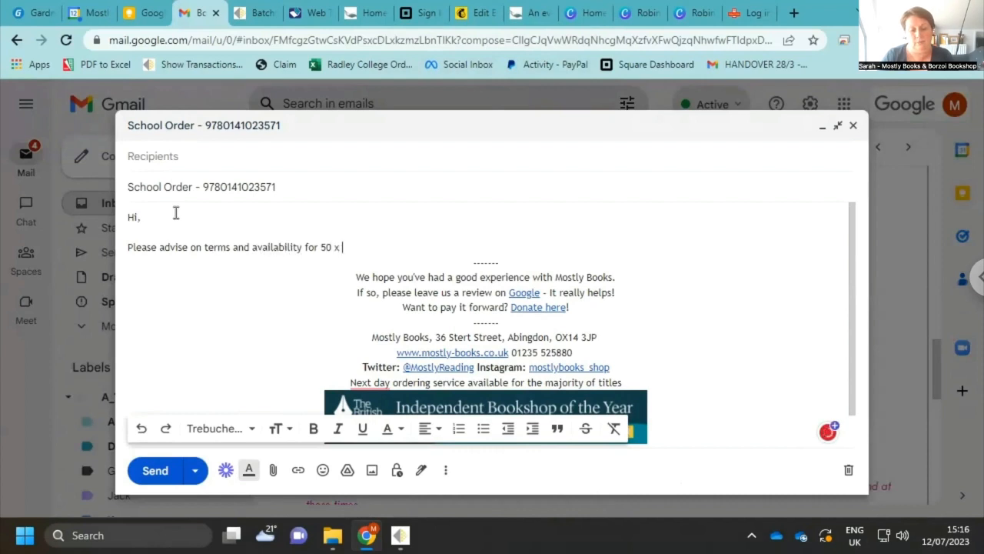
key(Caps_Lock)
text(Of Mice and Men)
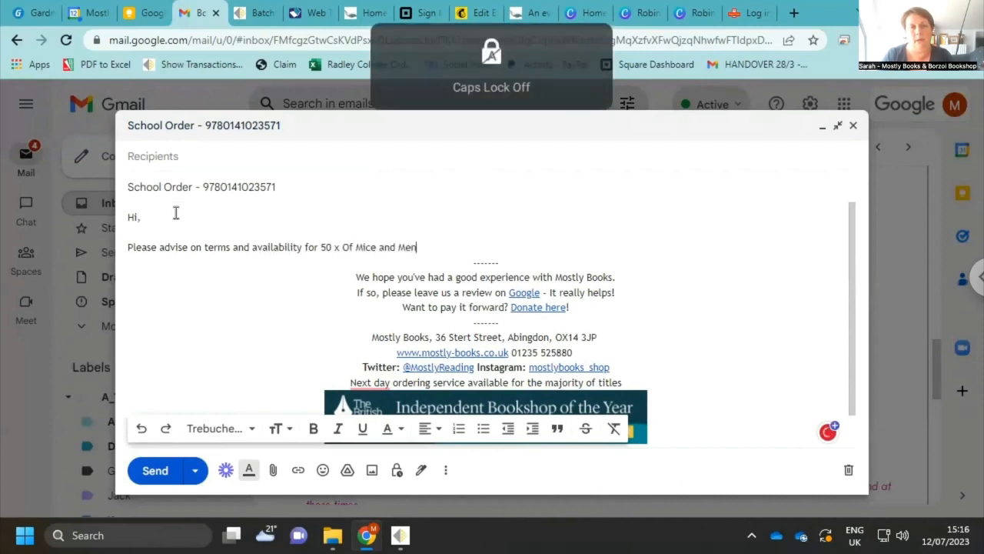
text( ()
key(ctrl+v)
text().)
Add a separate paragraph reading "Please do not process the order until; we confirm.".
key(Return)
key(Return)
text(P)
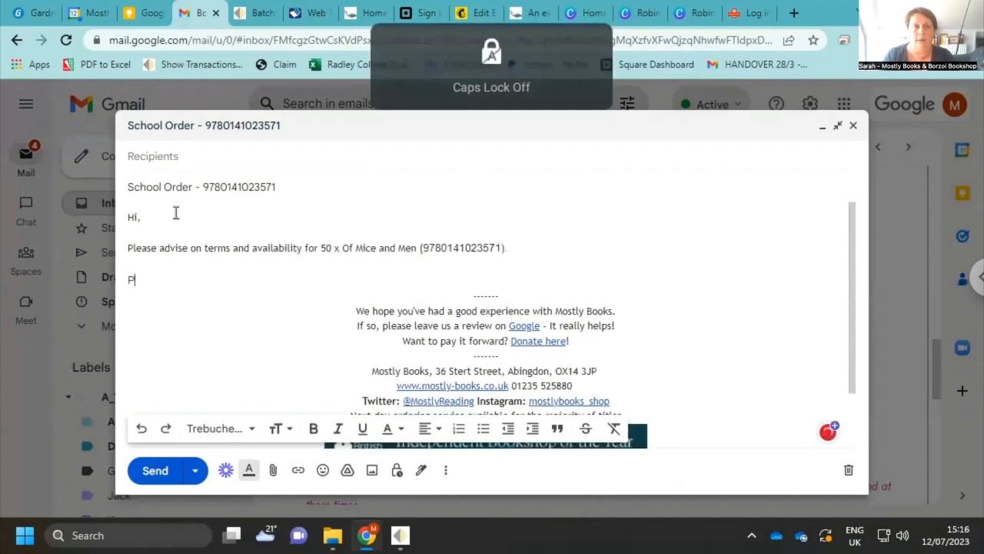
text(lease fod)
key(BackSpace)
key(BackSpace)
key(BackSpace)
key(BackSpace)
text(d)
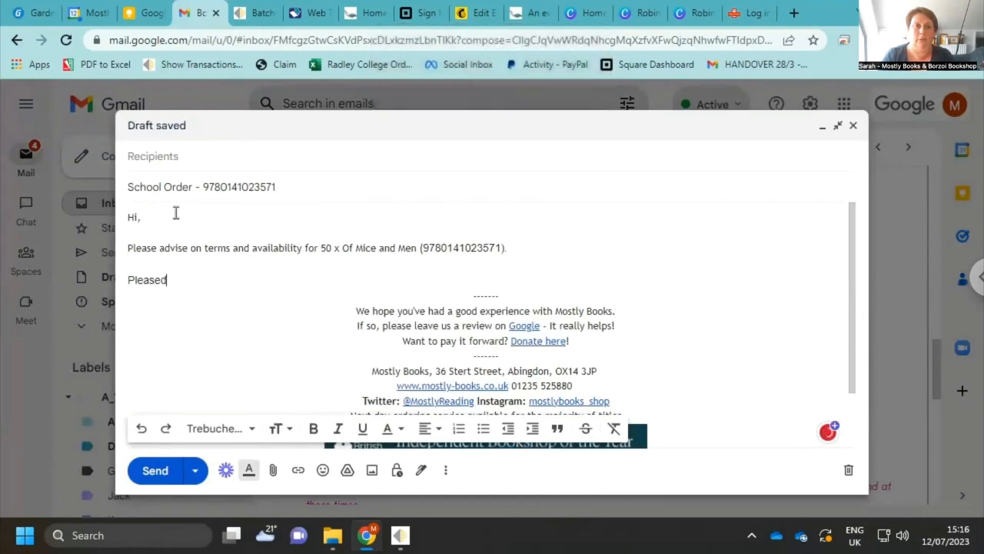
key(BackSpace)
text(do not pro)
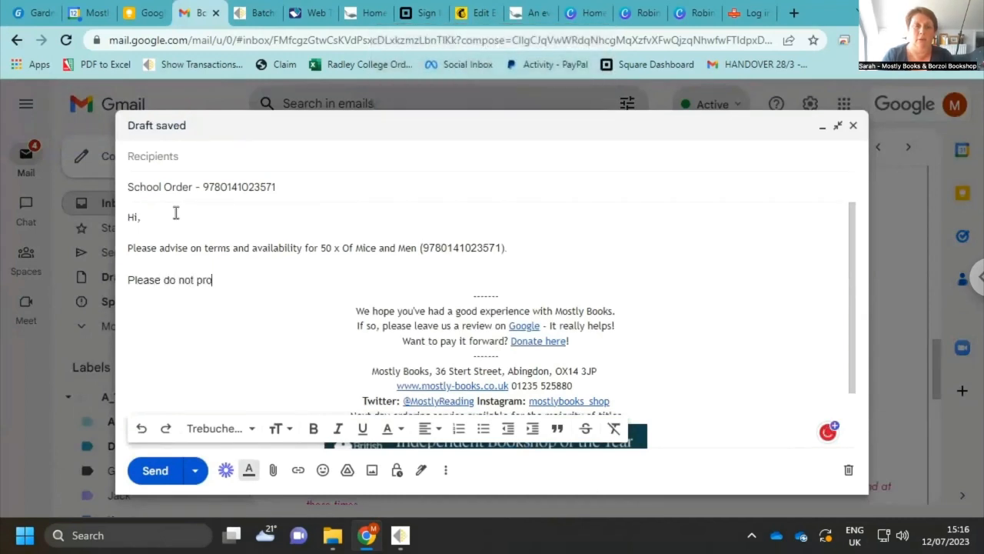
text(cess the order un)
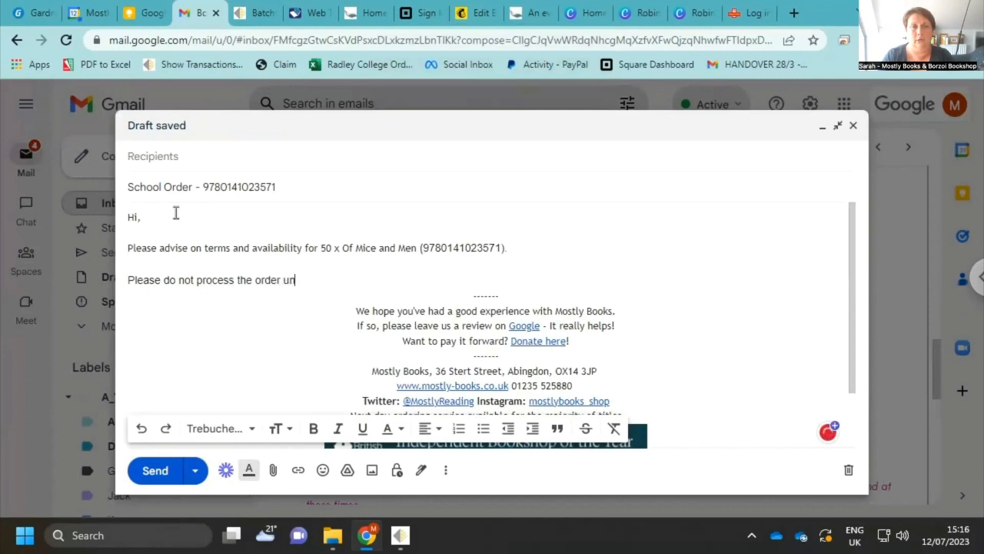
text(til; we con)
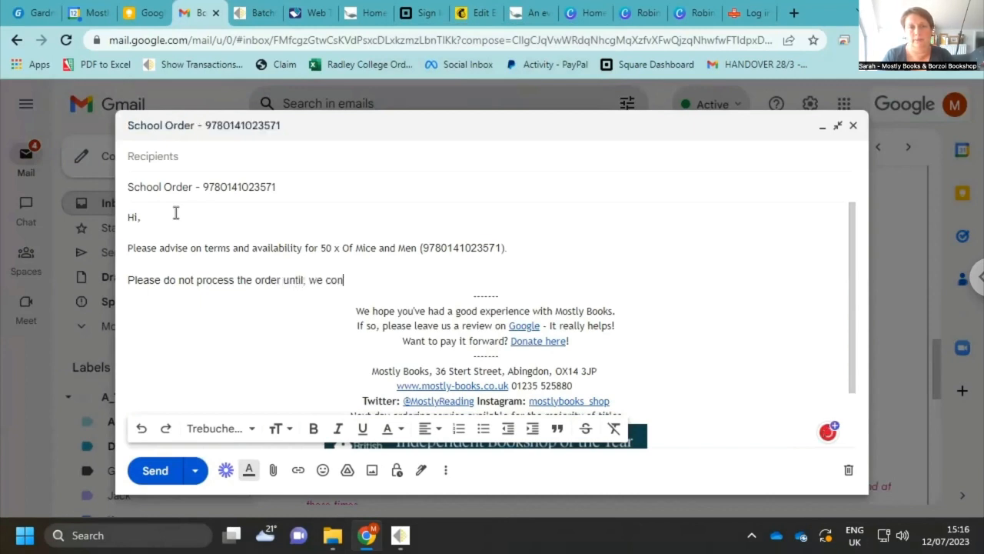
text(firm.)
Sign off with "Thanks" and the sender's first name, and set the whole message text in the Trebuchet font.
key(Return)
key(Return)
key(Caps_Lock)
text(T)
key(Caps_Lock)
text(hanks)
key(Return)
key(Caps_Lock)
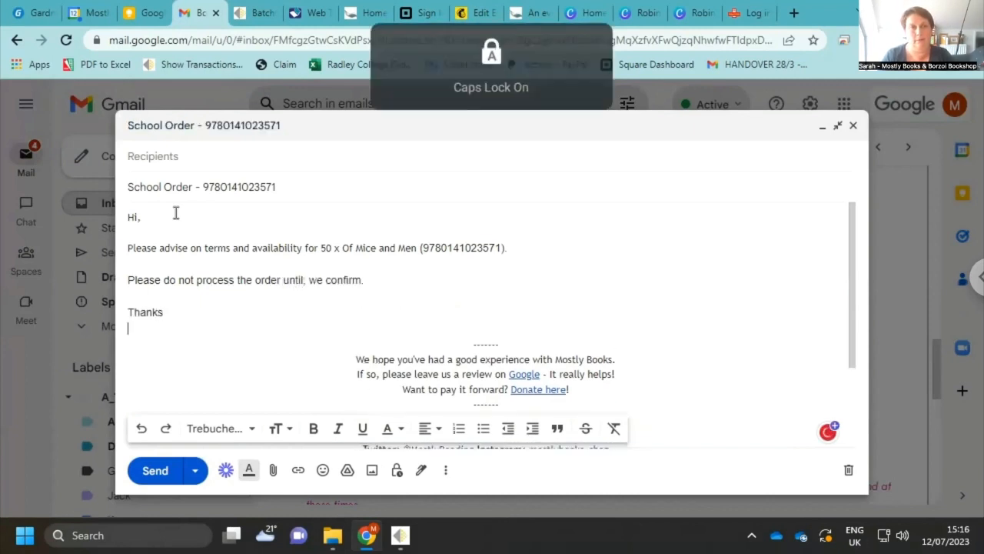
text(S)
key(Caps_Lock)
text(arah)
drag(196, 328, 111, 206)
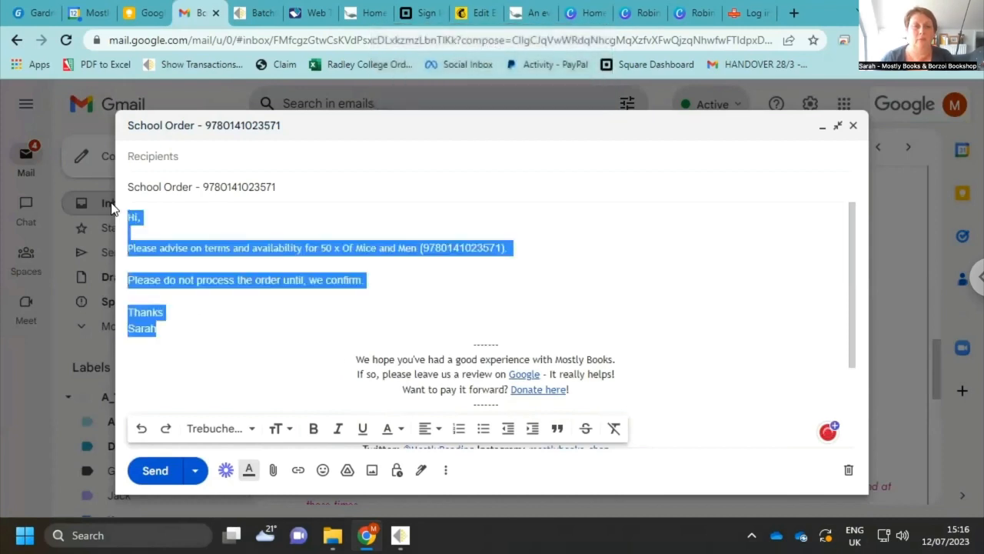
click(237, 381)
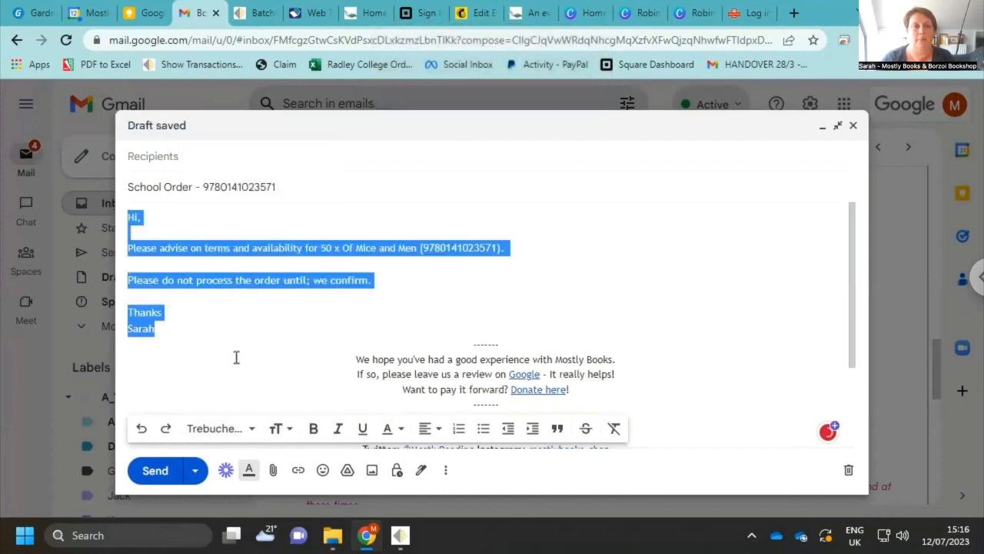
Address the email to the Penguin Random House contact suggested for "pho".
click(162, 155)
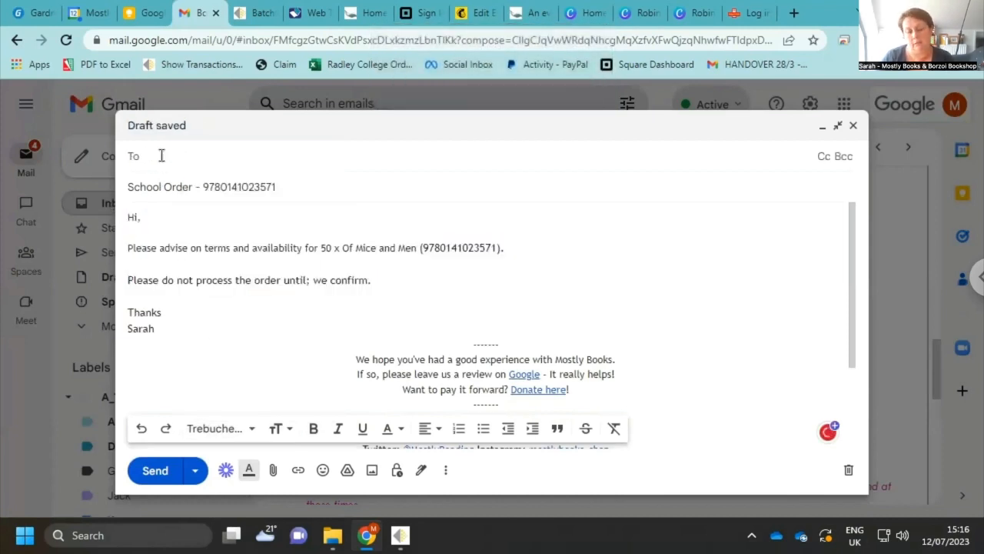
text(pho)
click(232, 198)
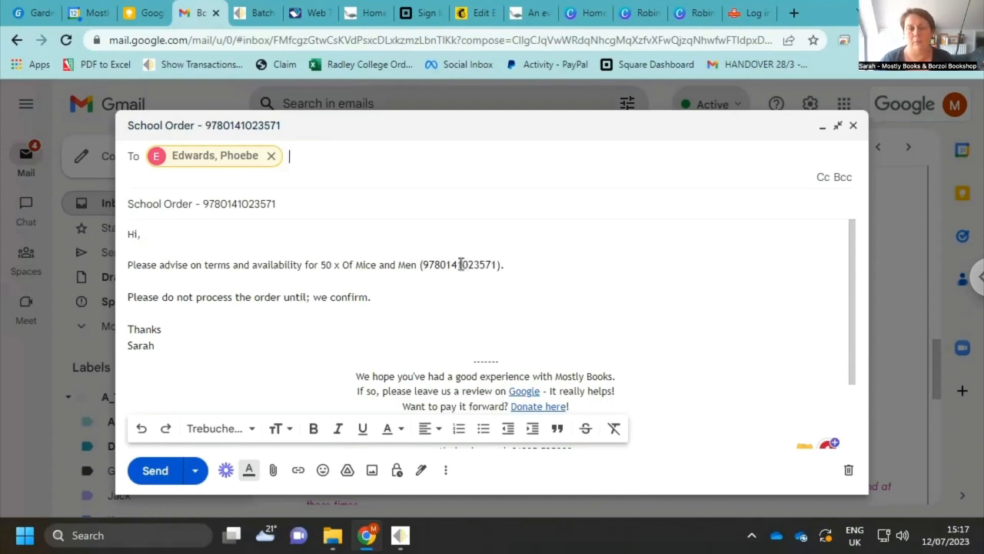
triple_click(460, 265)
click(580, 242)
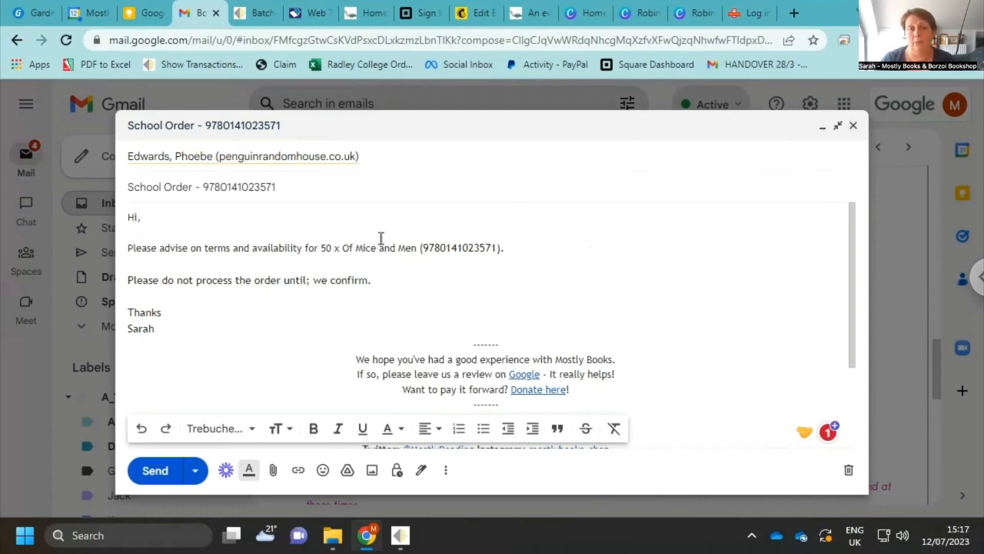
double_click(461, 247)
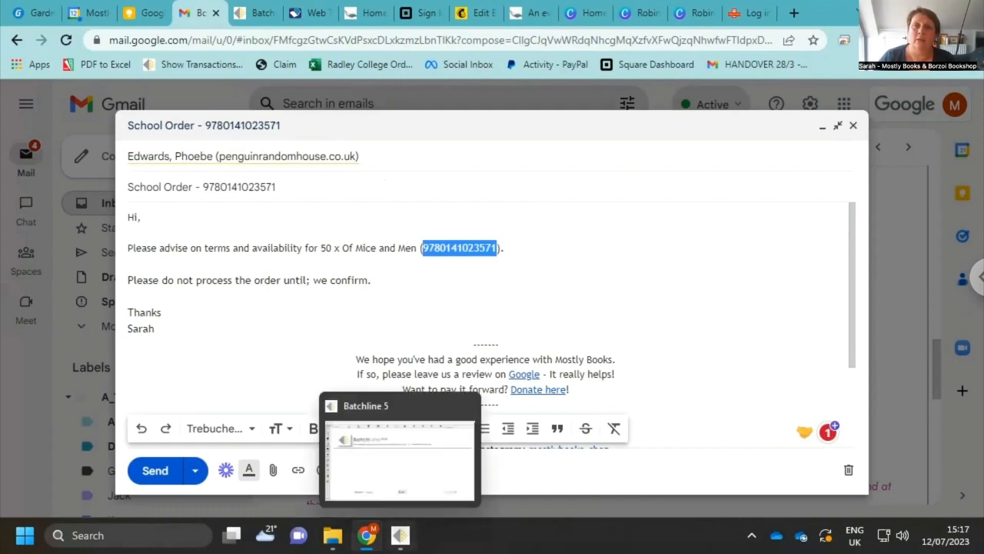
click(400, 536)
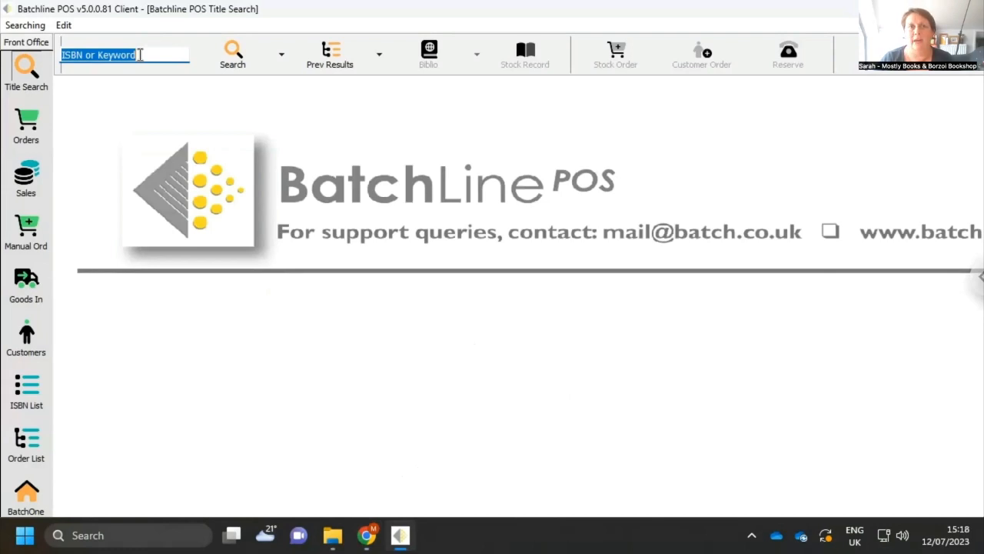
key(BackSpace)
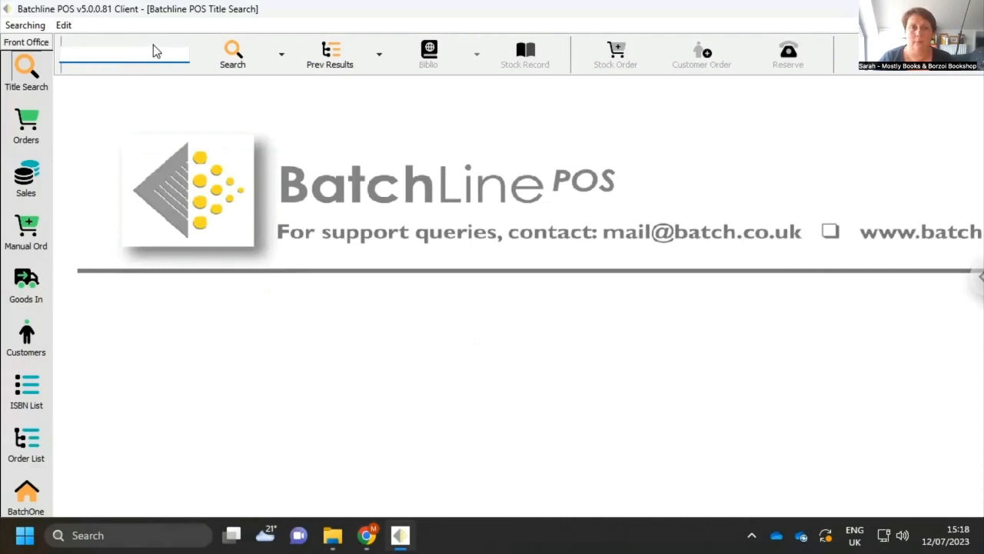
text(9780141023571)
click(224, 60)
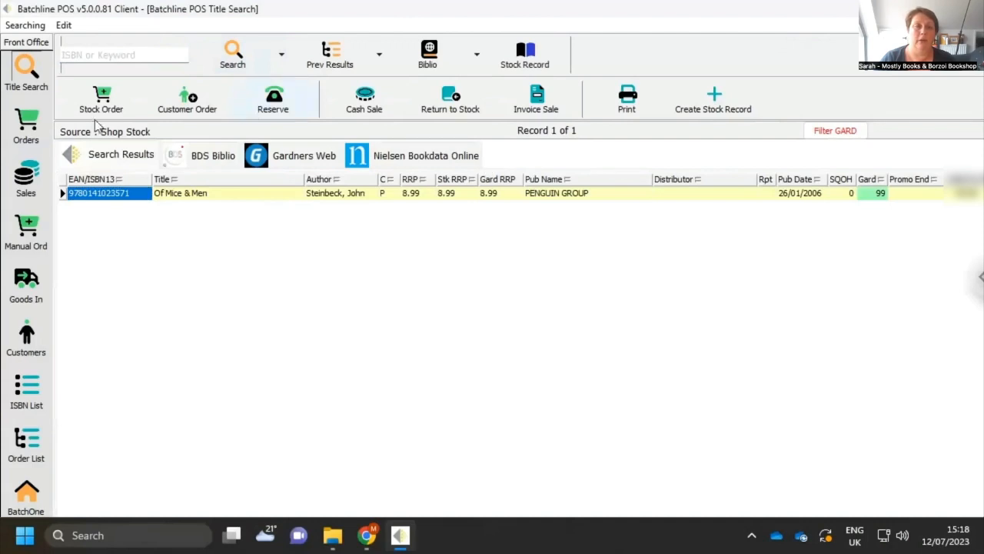
Start a customer order for Of Mice & Men and choose Abingdon School as the customer.
click(182, 112)
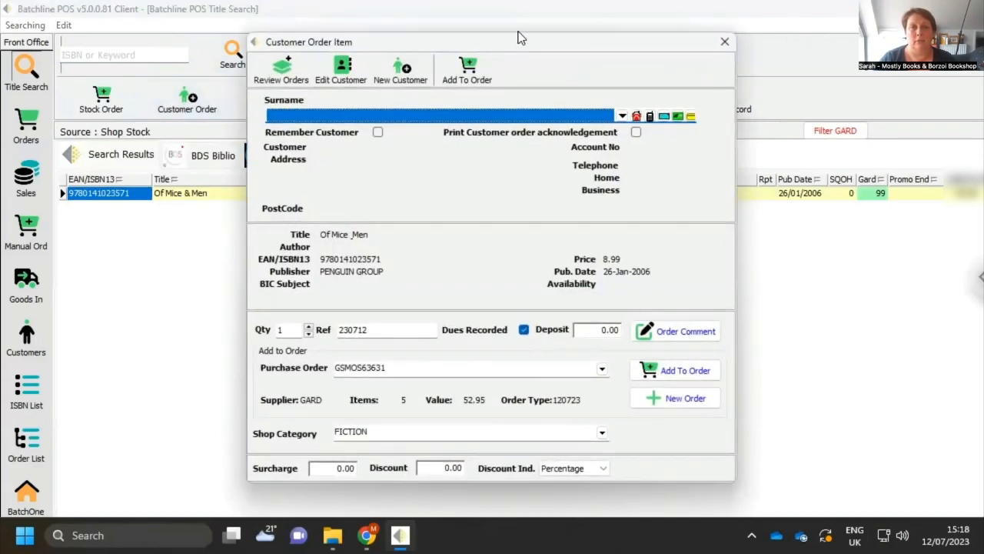
drag(519, 38, 518, 29)
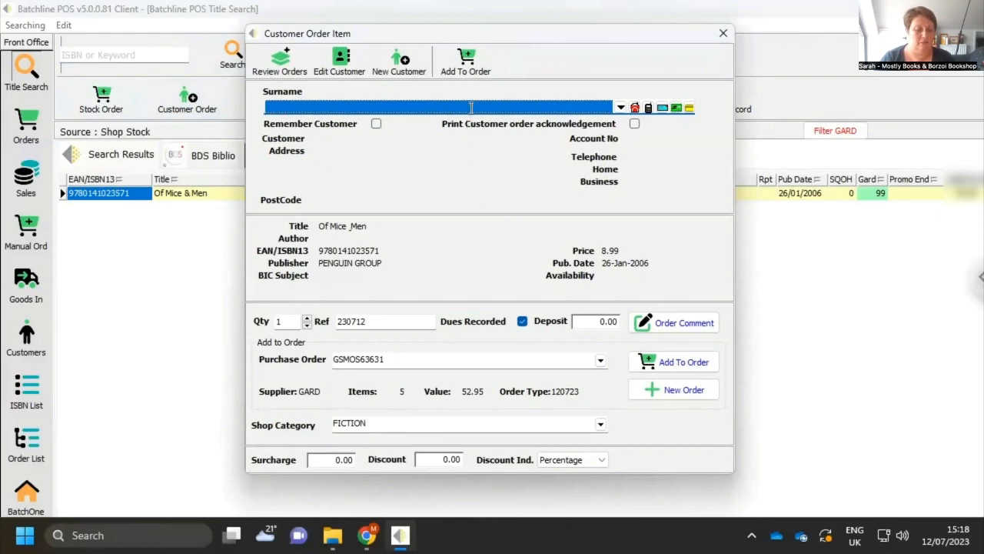
key(Caps_Lock)
text(ABING)
key(Caps_Lock)
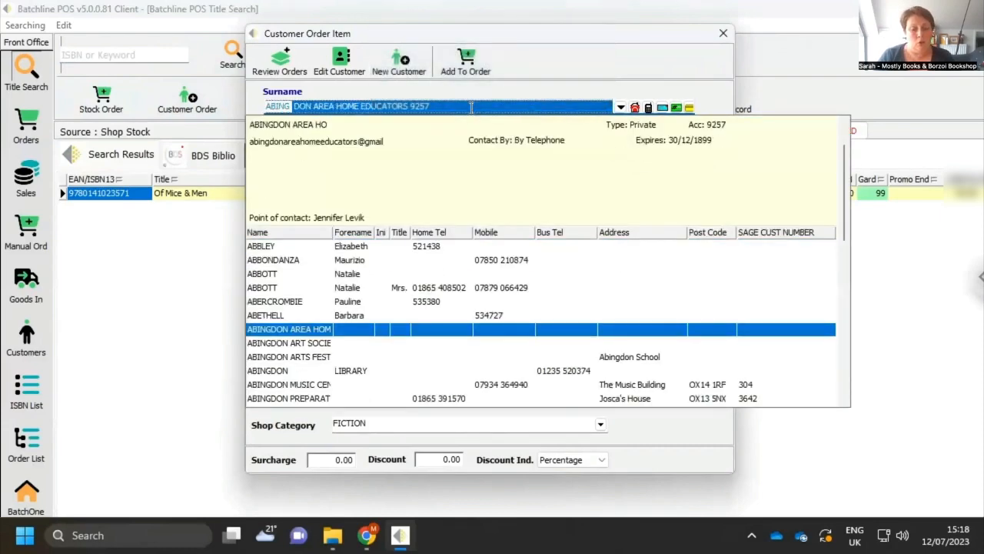
text(DON SCHOOL 299)
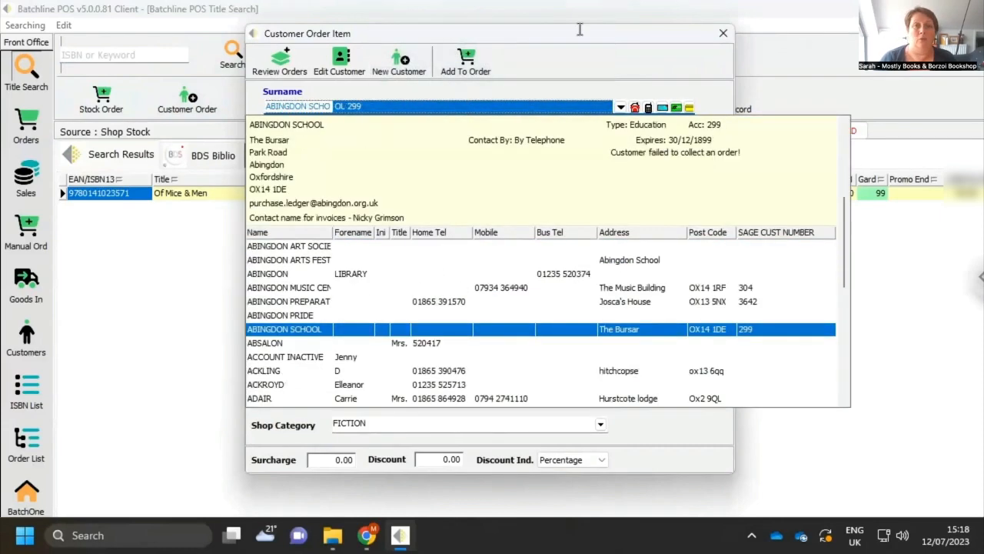
click(515, 330)
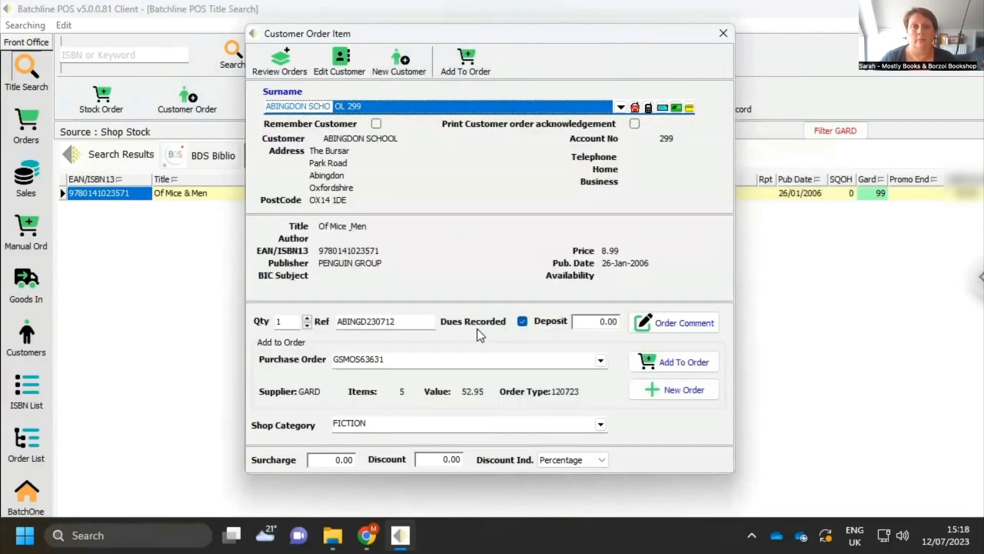
Set the customer order item's quantity to 50.
double_click(297, 321)
text(50)
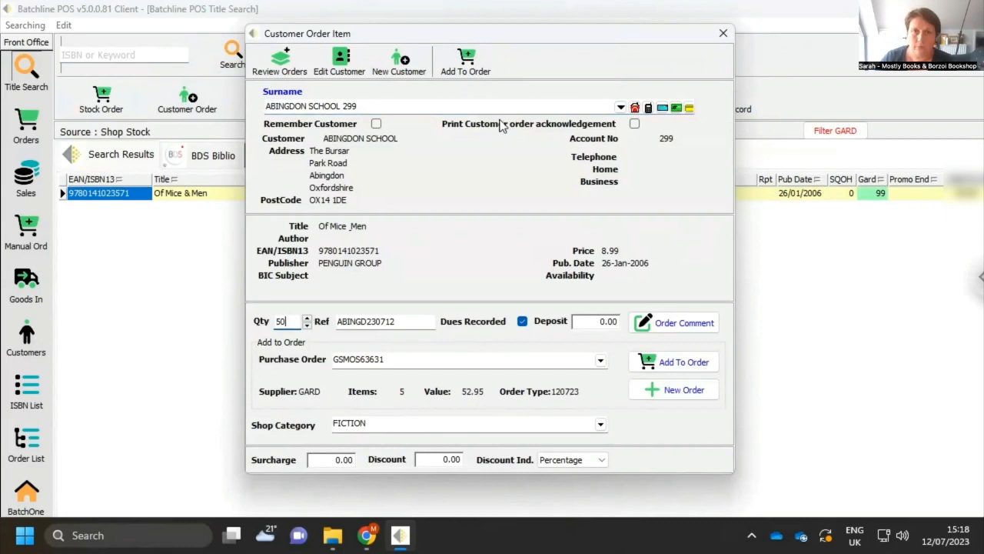
drag(511, 40, 513, 27)
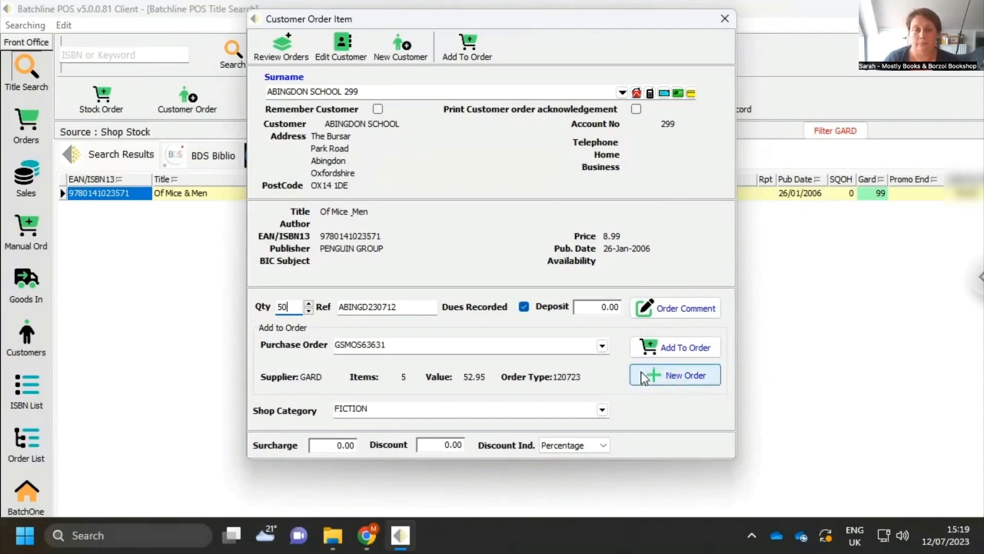
Look through the existing purchase orders for one that suits the Penguin title.
click(602, 345)
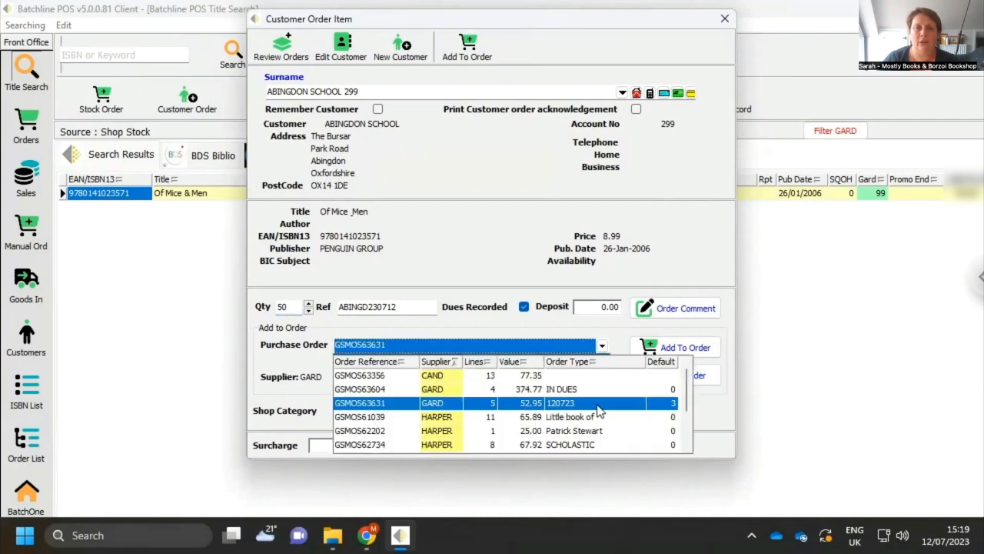
scroll(605, 411, down, 7)
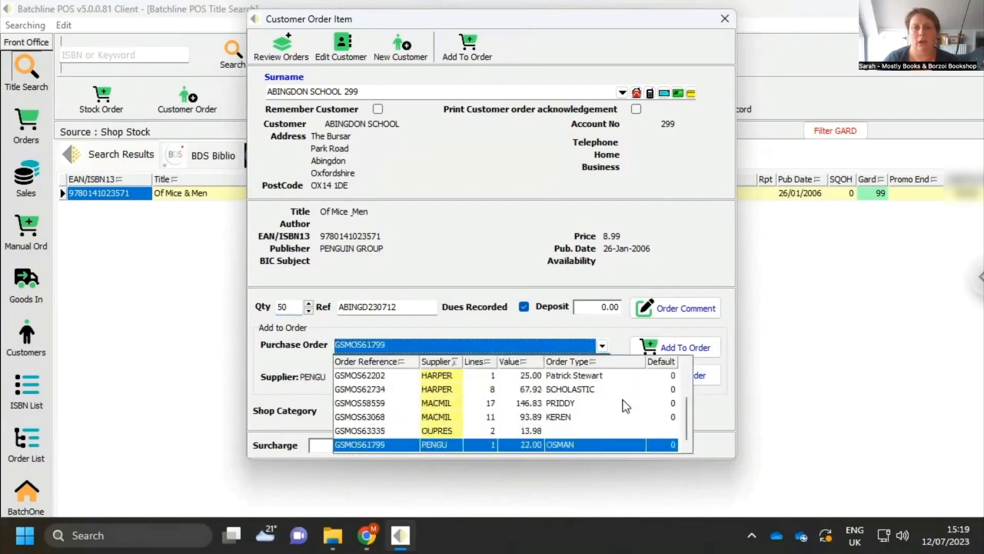
scroll(629, 384, up, 8)
click(688, 199)
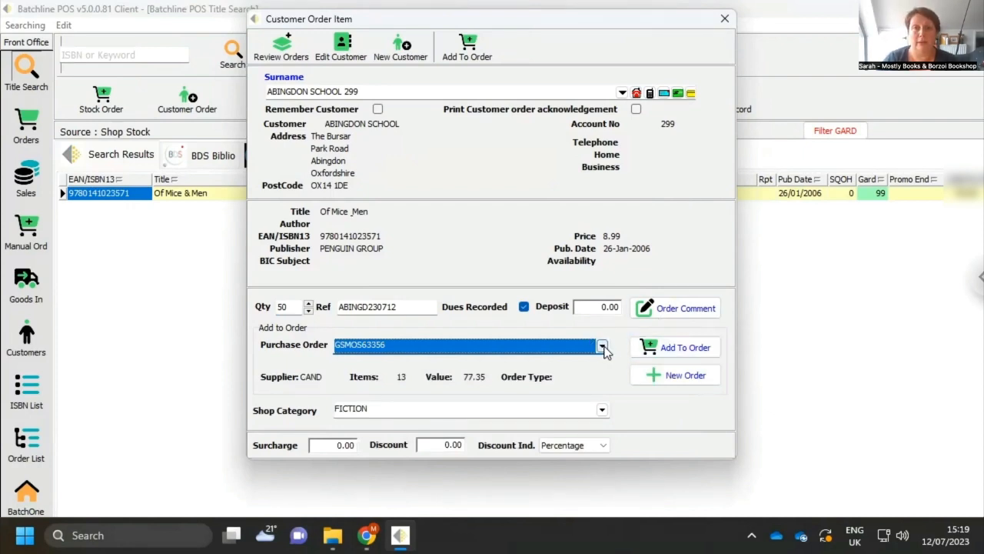
click(602, 347)
click(670, 215)
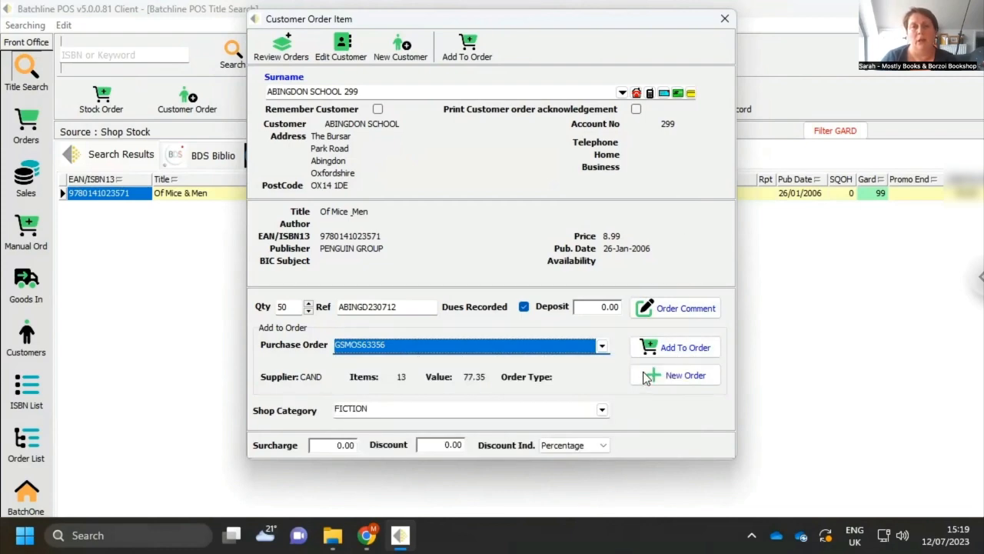
Start a new purchase order with Penguin Books as the supplier and Print as the transmission method.
click(669, 376)
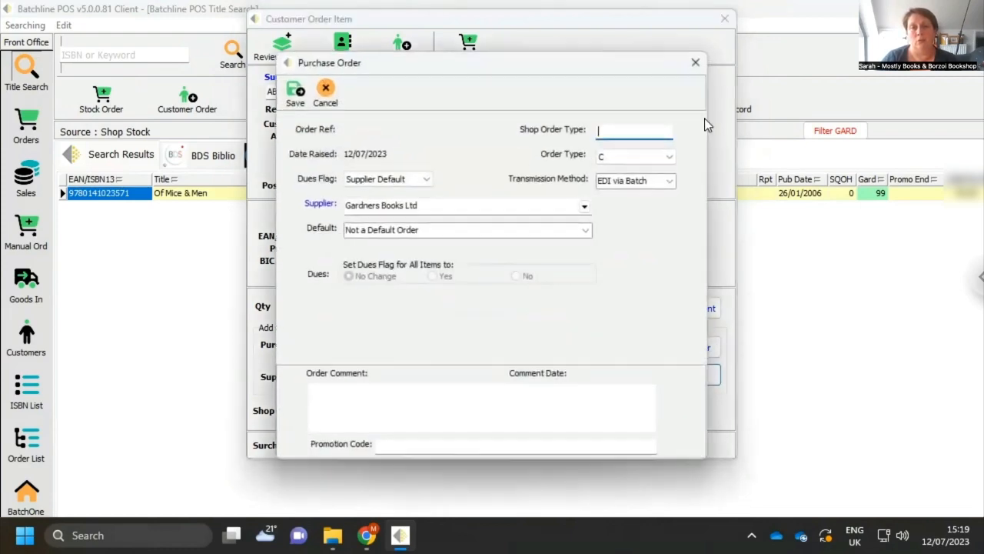
click(584, 207)
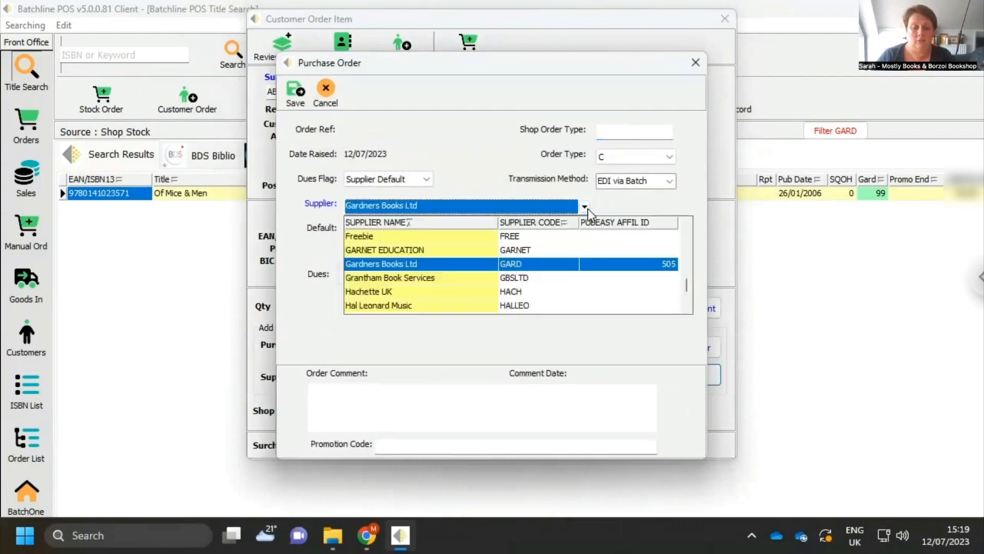
text(Penguin Books)
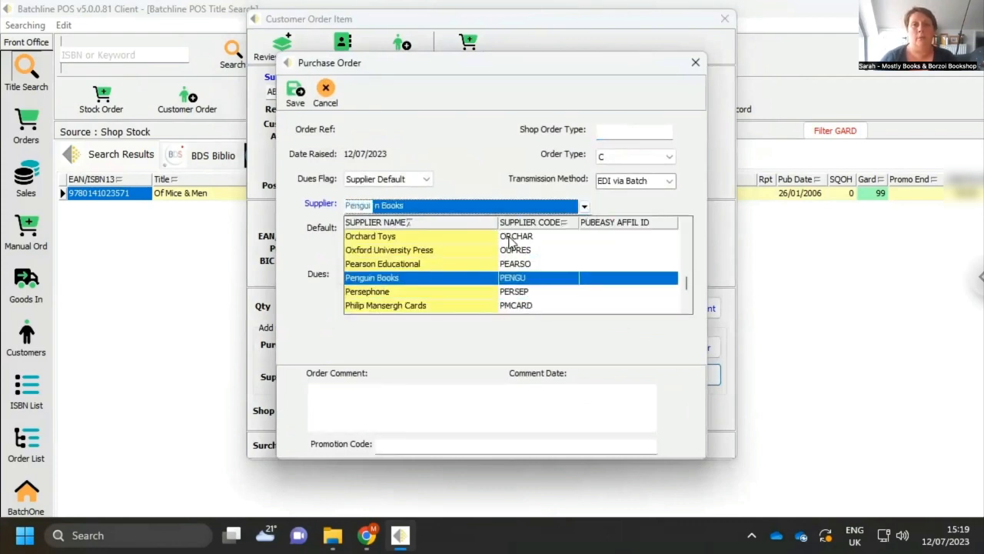
click(639, 211)
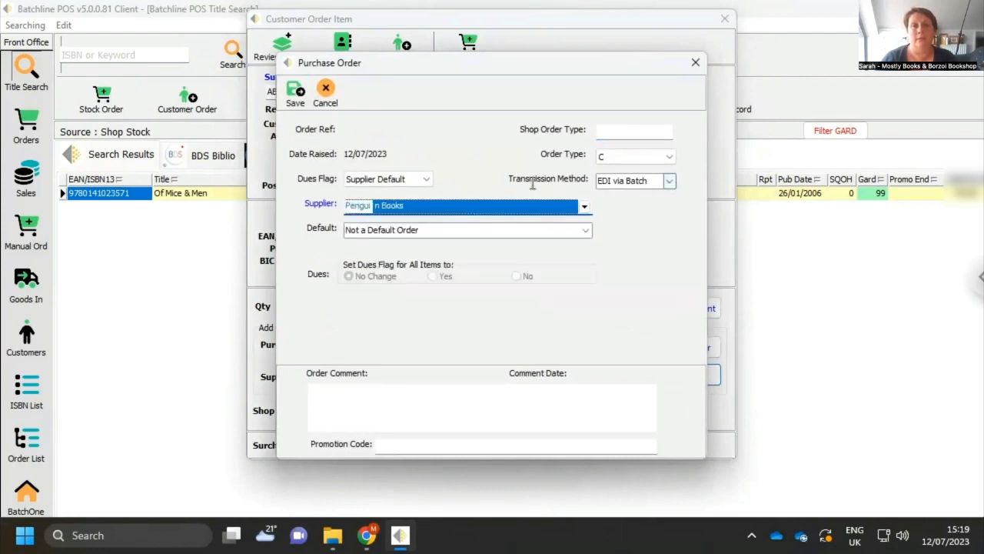
click(670, 181)
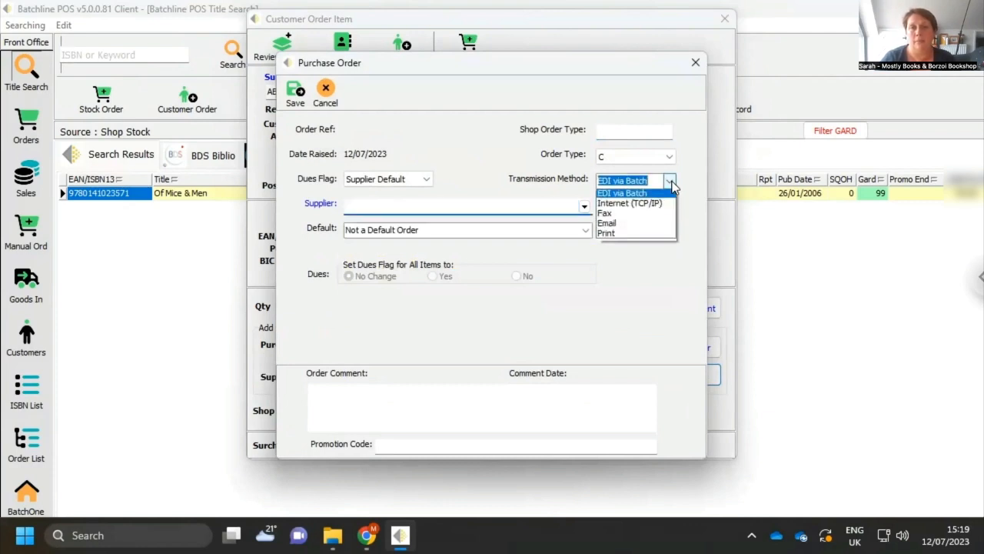
click(632, 236)
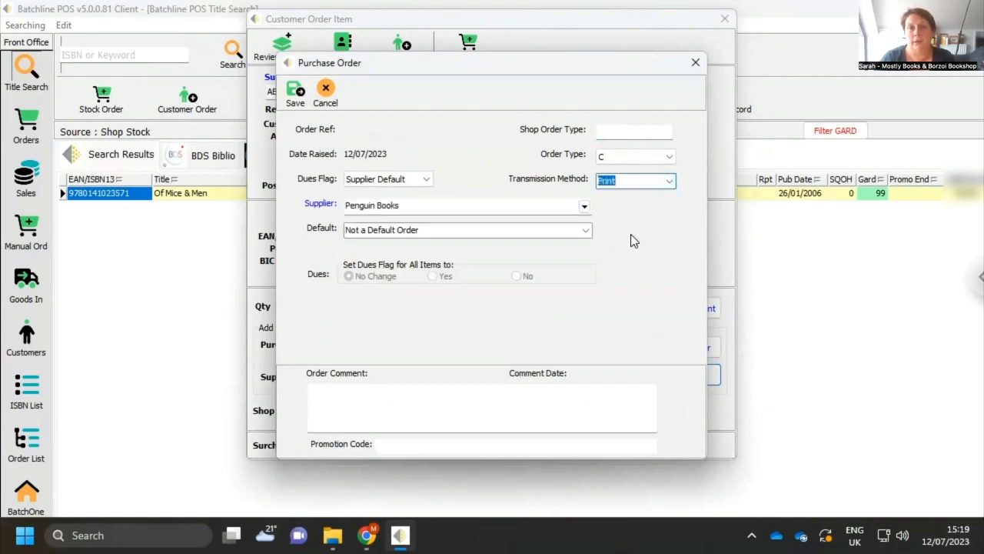
Enter "In Dues" as the purchase order's shop order type and save the order.
click(643, 132)
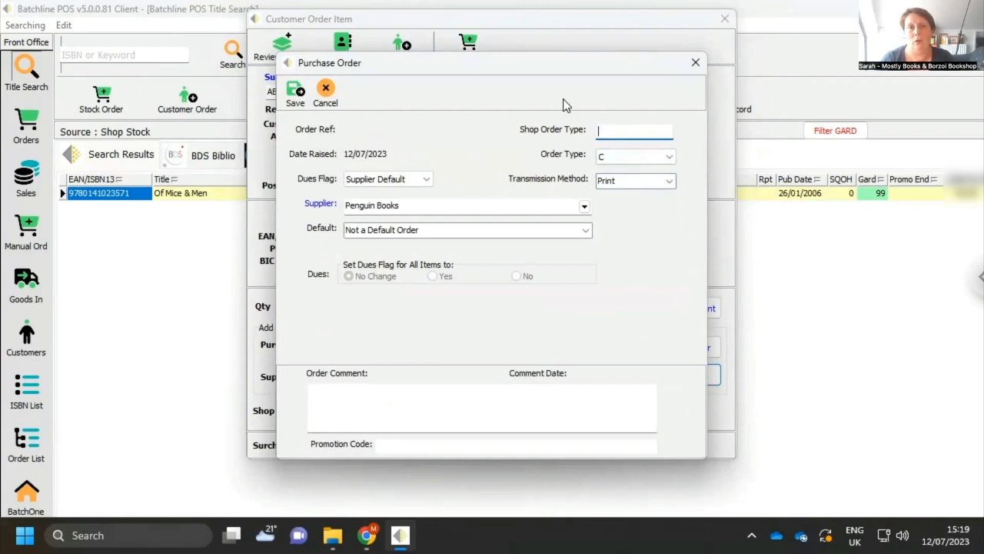
drag(550, 80, 547, 53)
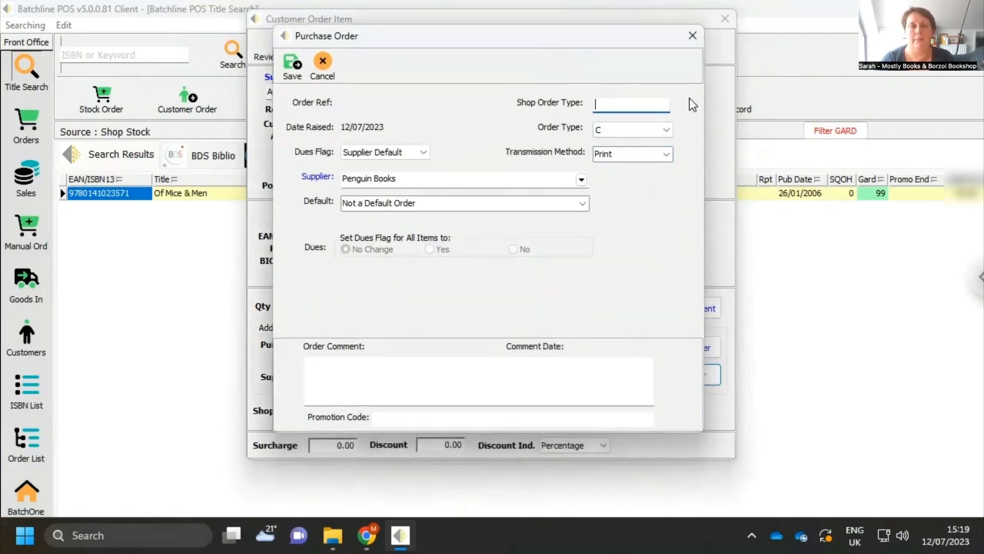
key(Caps_Lock)
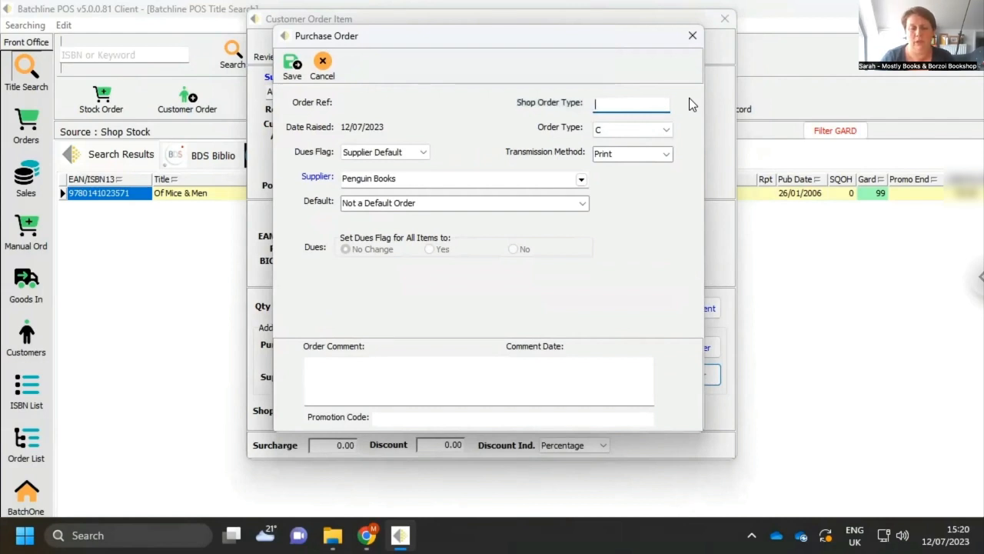
key(Caps_Lock)
text(In Dues)
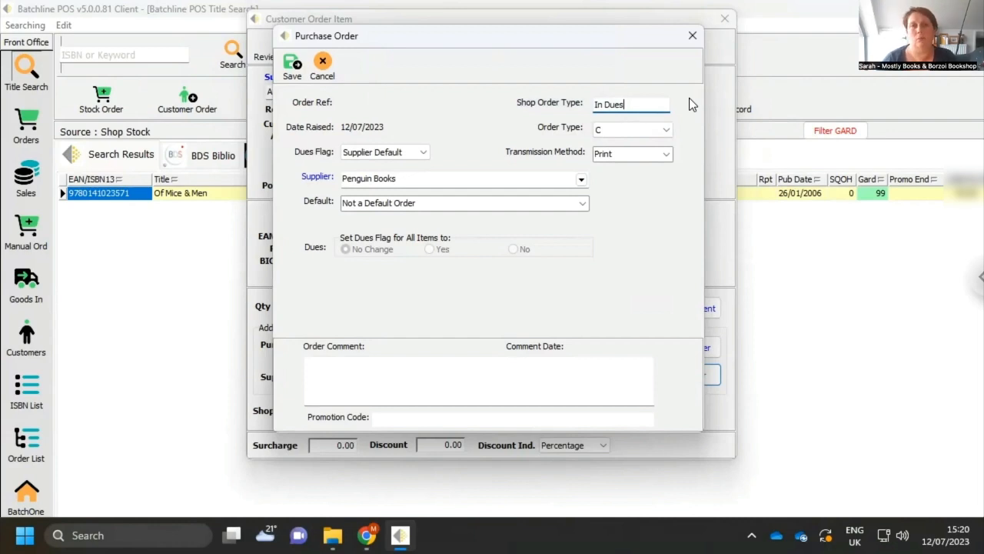
click(343, 385)
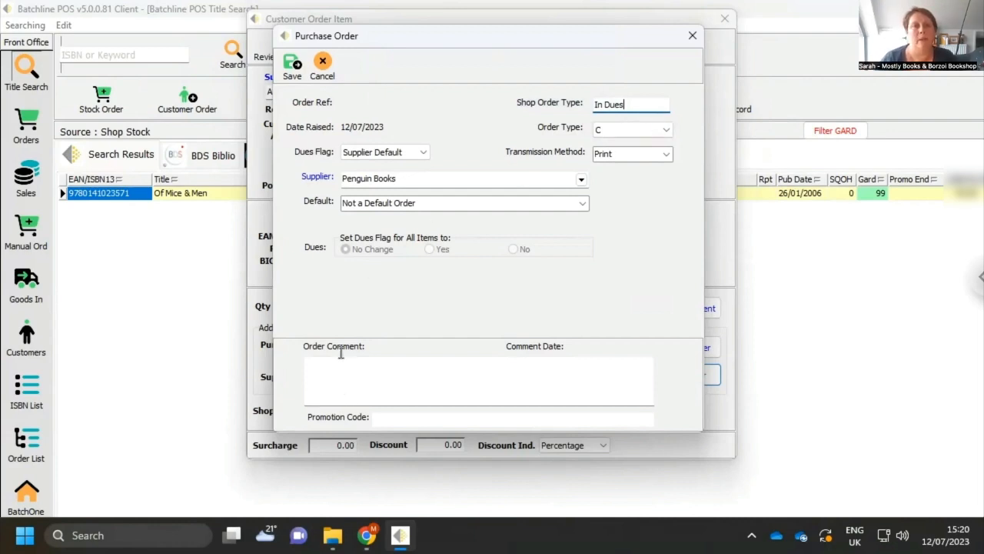
click(292, 65)
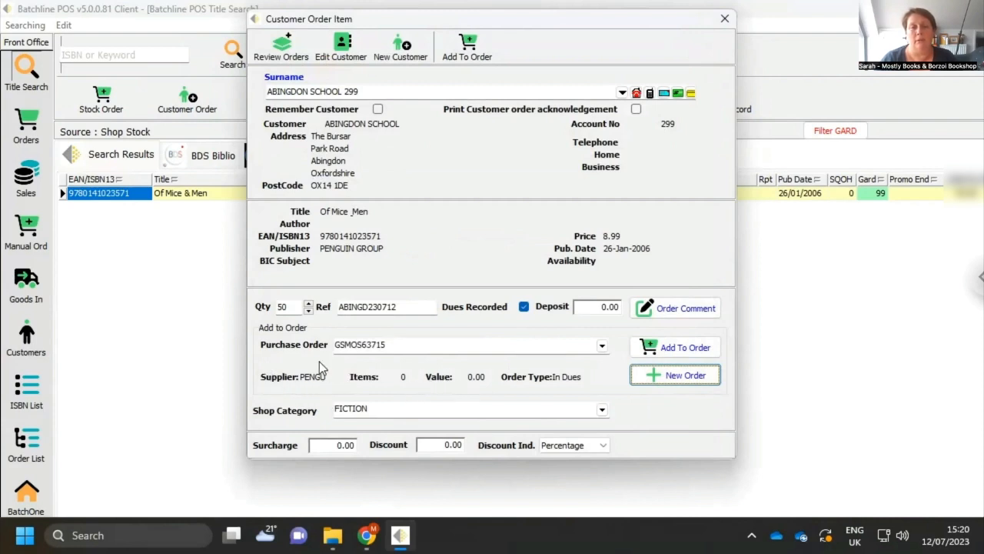
Add the order comment "10% Discount - To be delivered" and set the item's discount to 10 percent.
click(292, 307)
drag(293, 306, 268, 301)
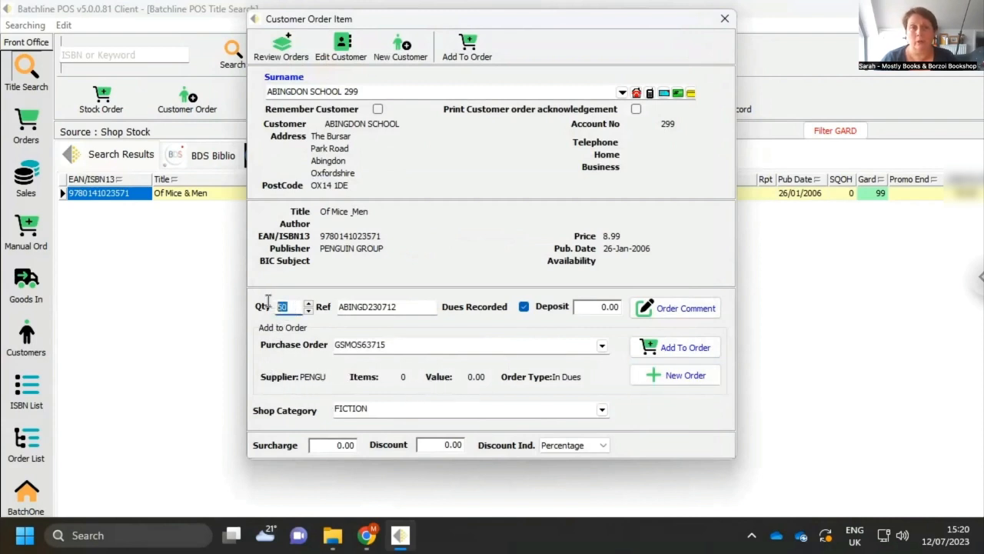
click(694, 312)
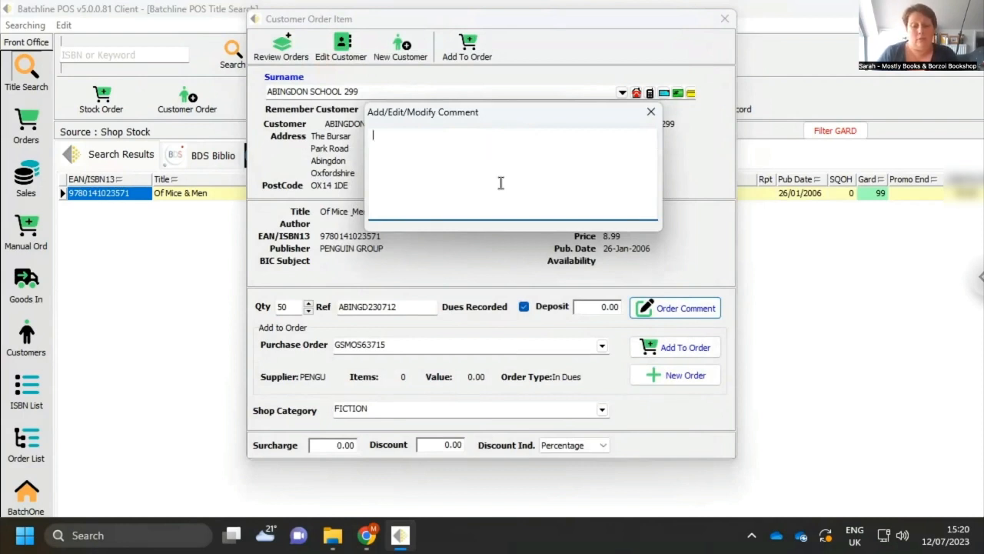
text(10% D)
key(Caps_Lock)
text(i)
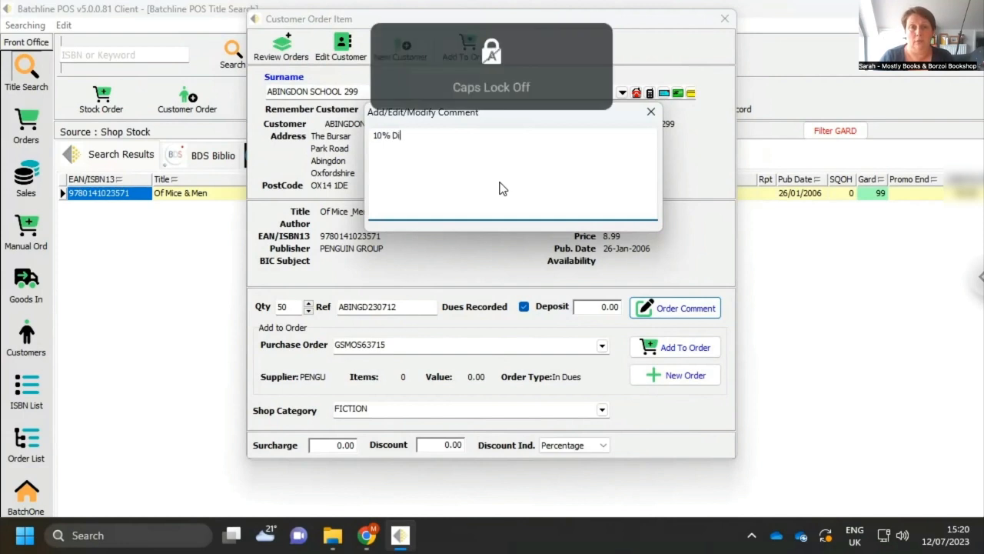
text(scount -)
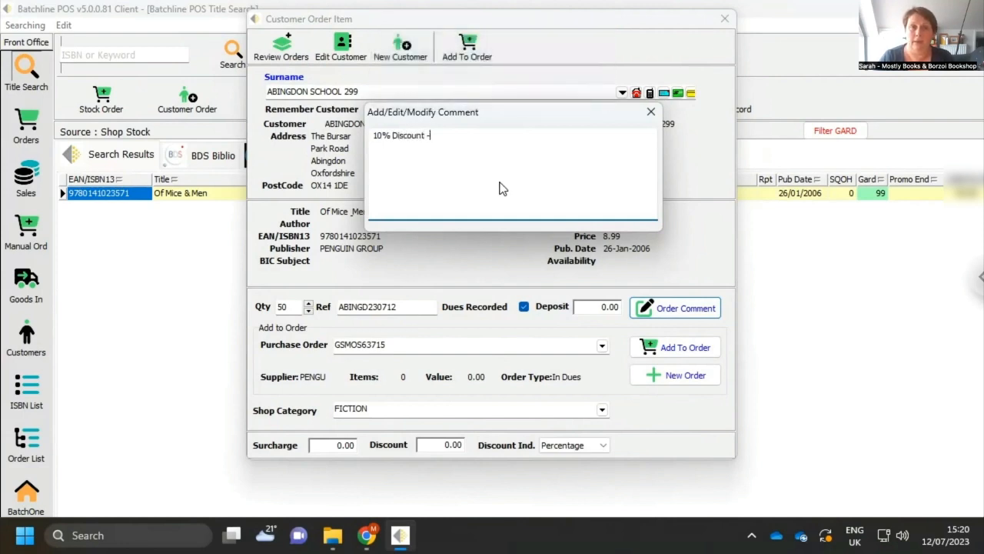
text(0 T)
key(Caps_Lock)
text(o be delivered)
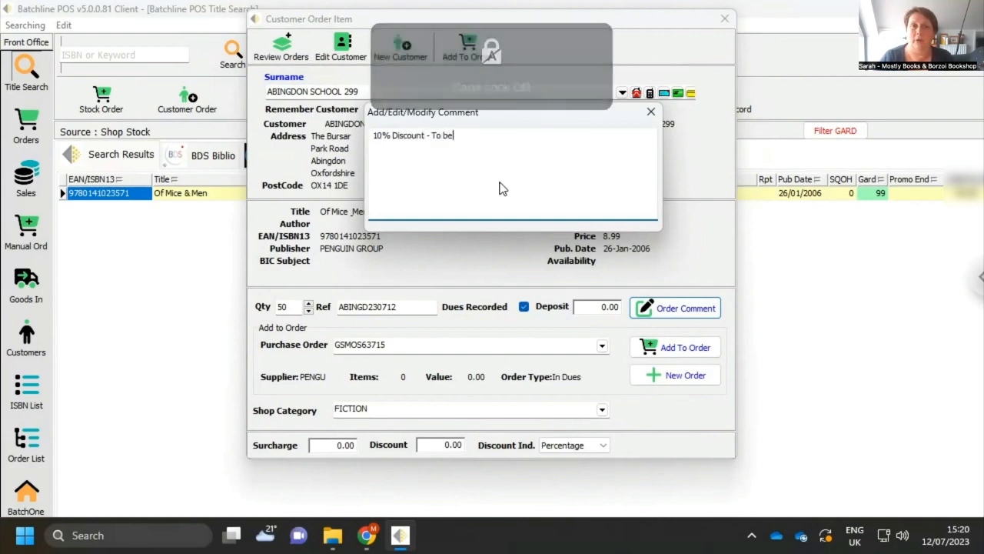
click(651, 113)
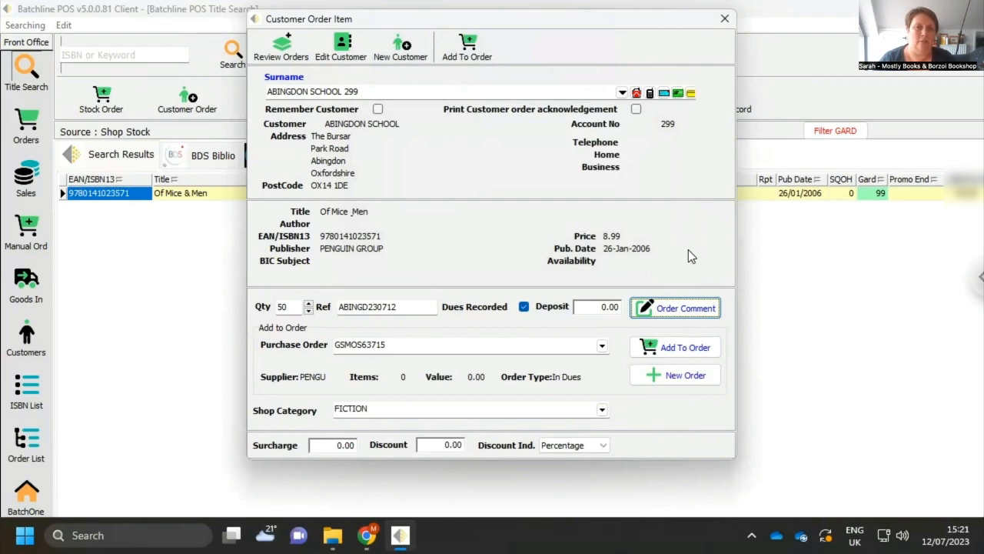
click(462, 446)
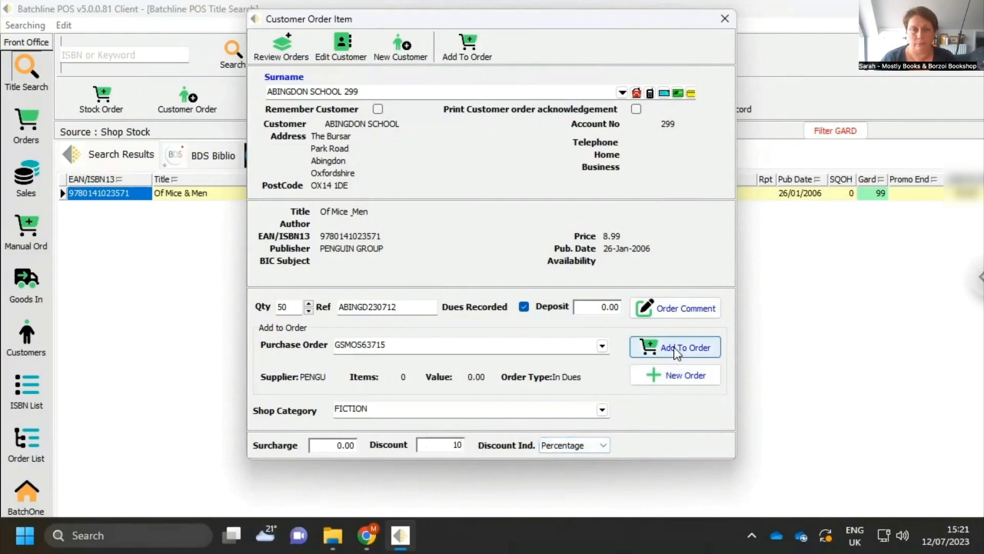
Add the 50 copies of Of Mice & Men to the Penguin "In Dues" purchase order, accepting the quantity and value confirmations.
click(602, 346)
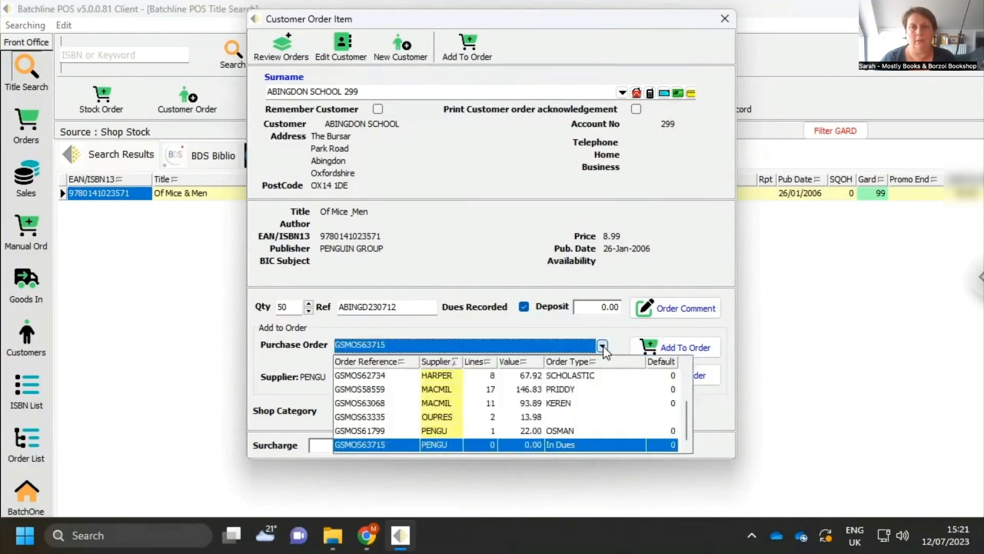
click(539, 445)
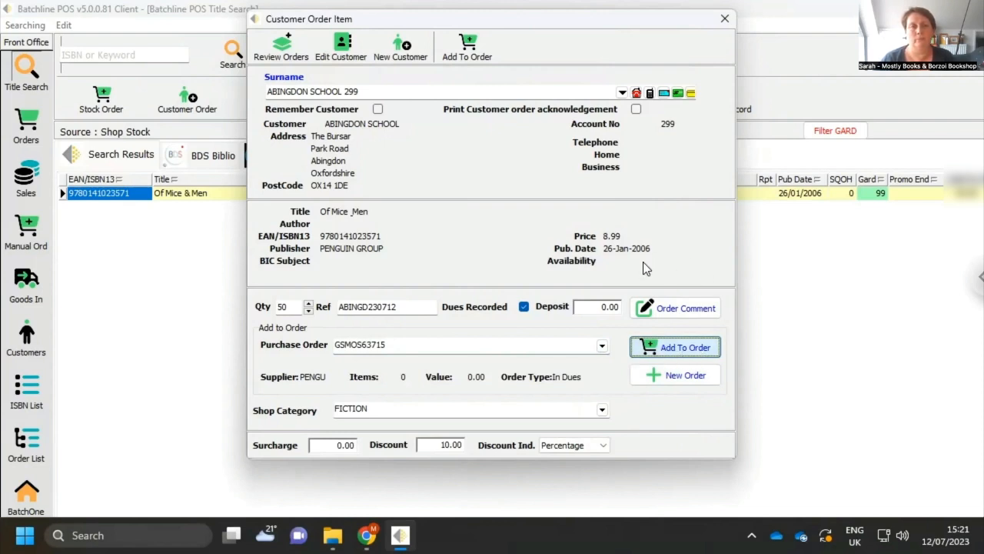
click(703, 347)
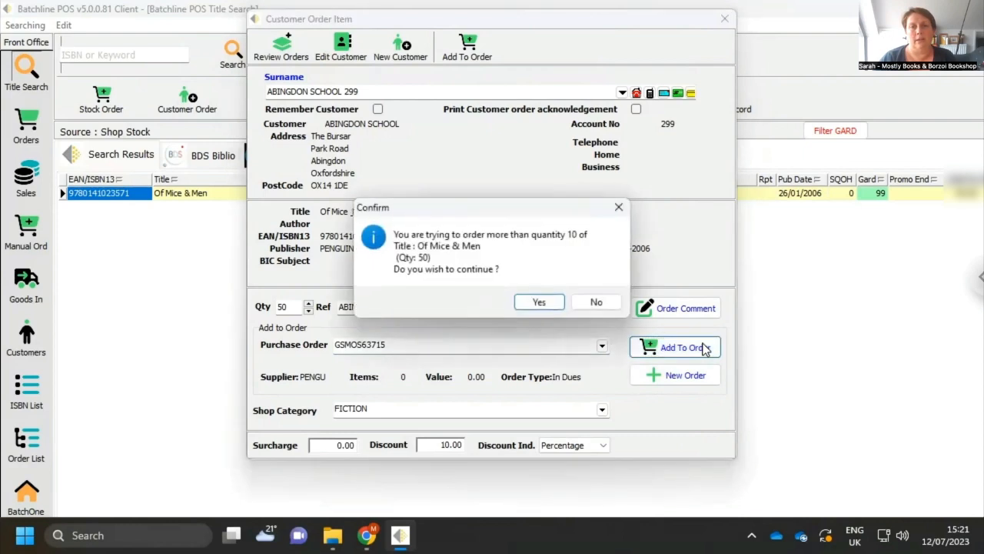
drag(474, 213, 491, 151)
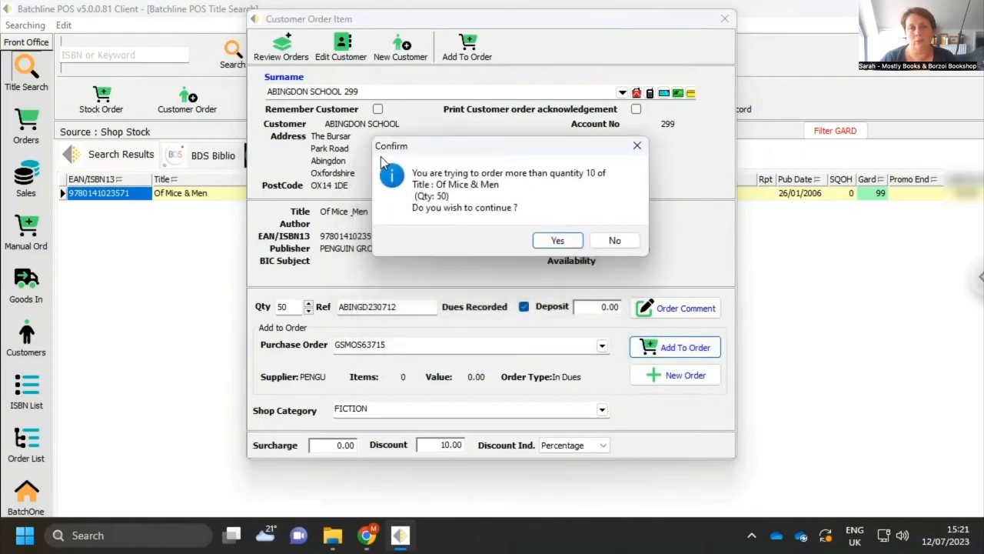
click(558, 241)
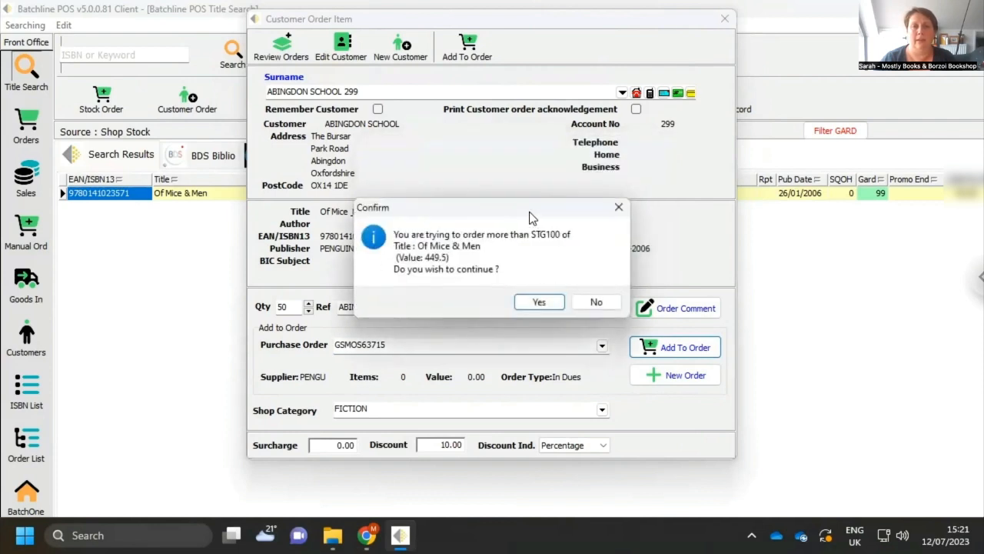
drag(529, 192, 533, 162)
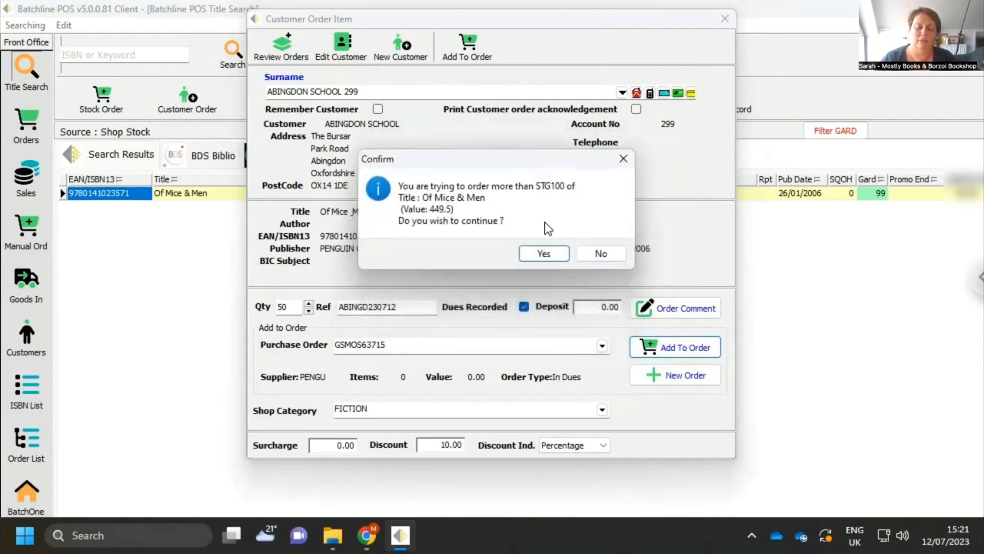
click(550, 254)
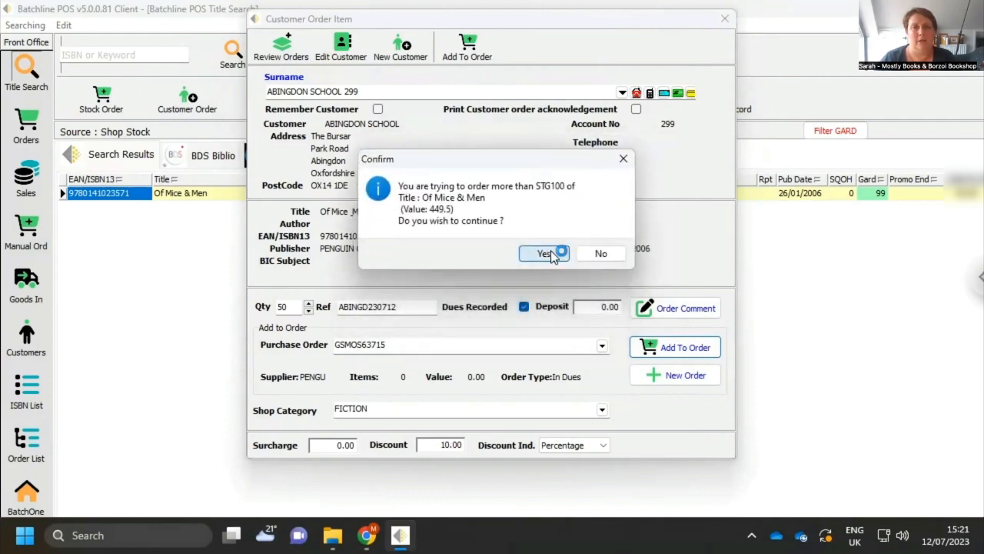
Review the title and quantity on the new Penguin purchase order among the orders awaiting despatch.
click(27, 123)
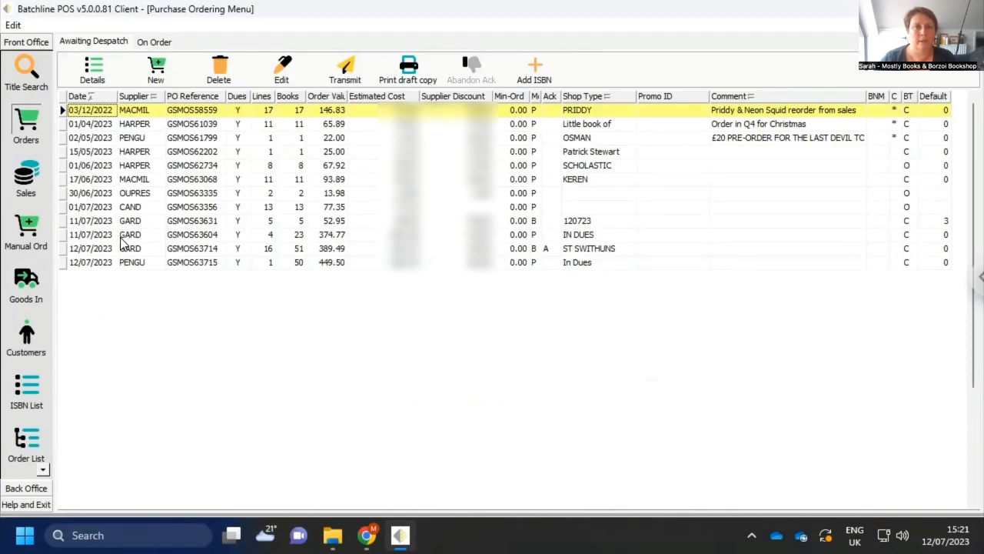
click(146, 263)
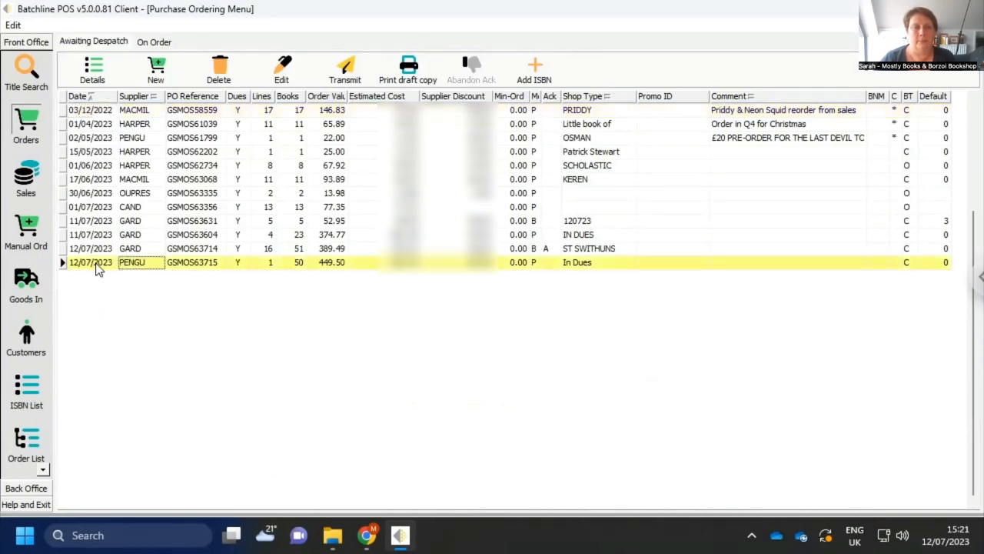
click(214, 263)
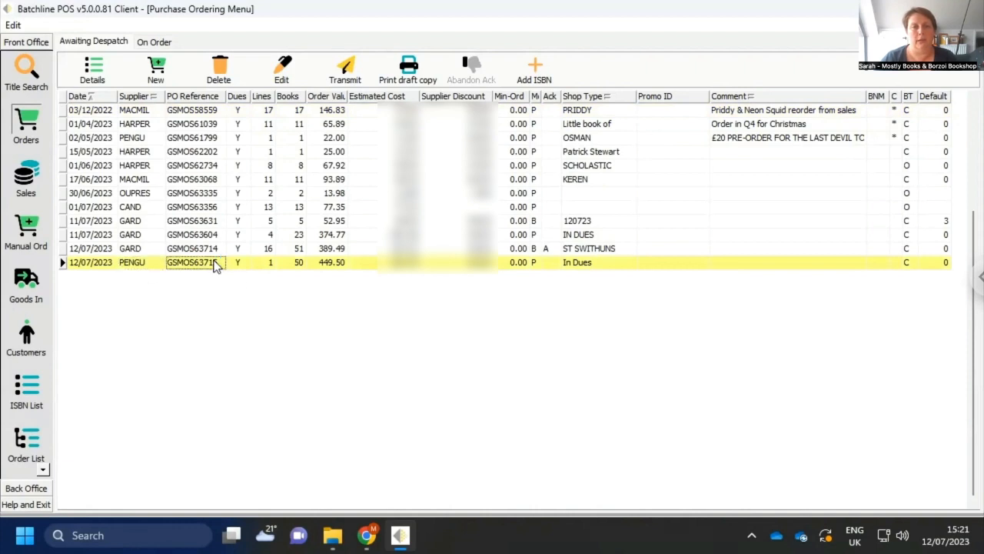
double_click(219, 263)
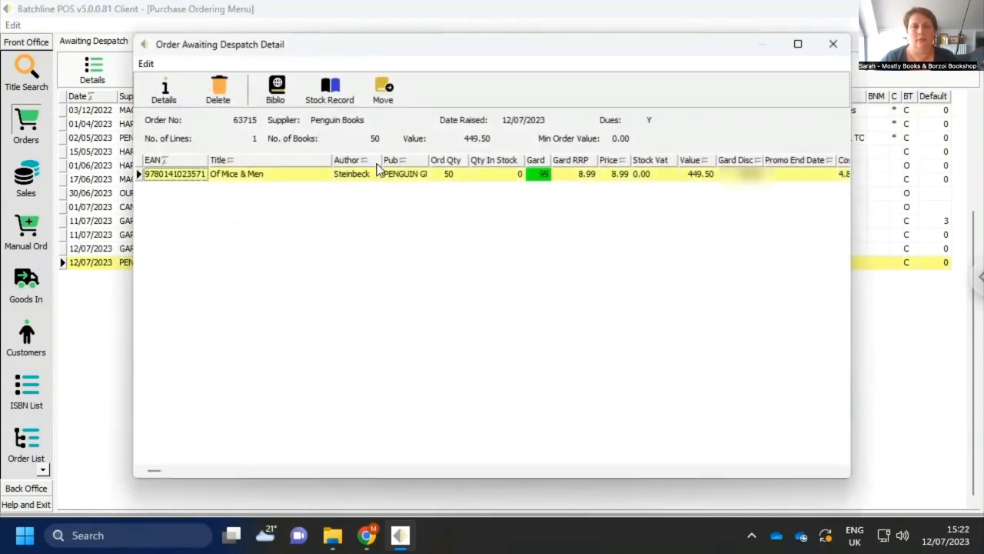
click(448, 175)
click(285, 174)
drag(710, 48, 619, 50)
click(728, 36)
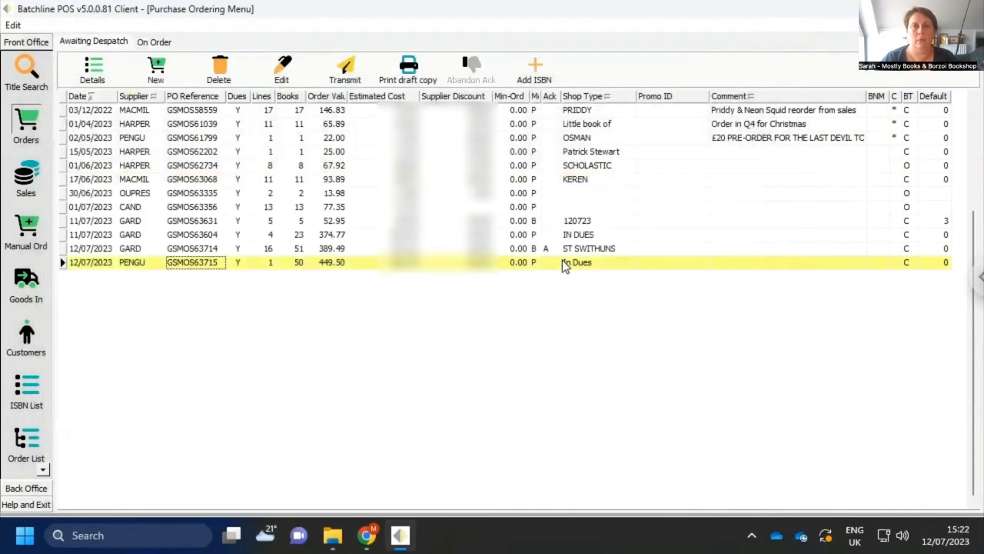
Transmit the Penguin "In Dues" purchase order using the Landscape report style.
click(547, 265)
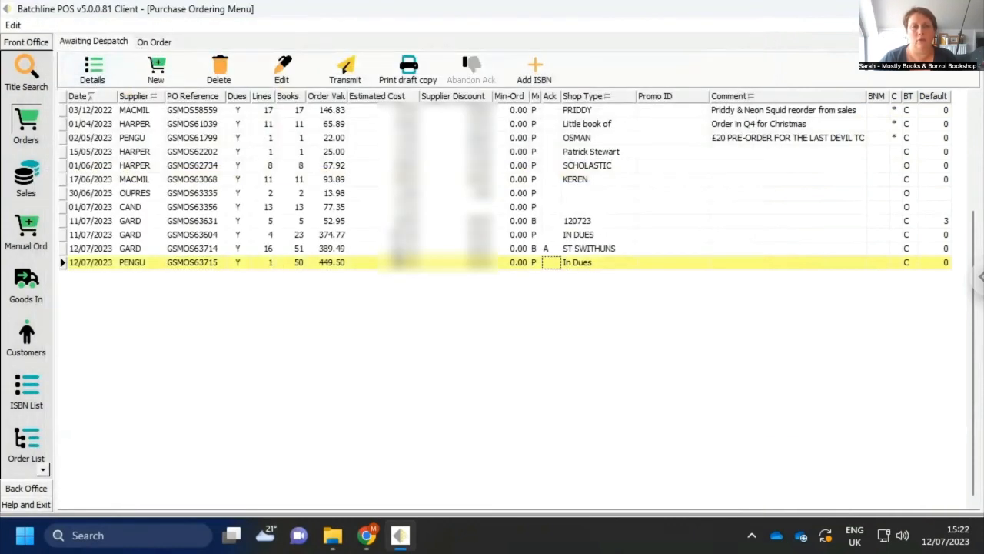
click(345, 71)
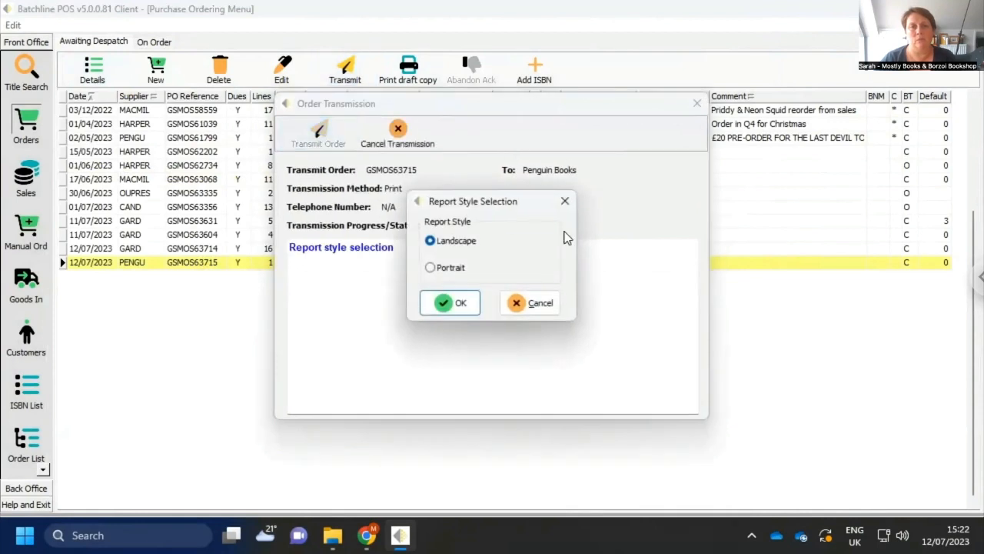
click(460, 304)
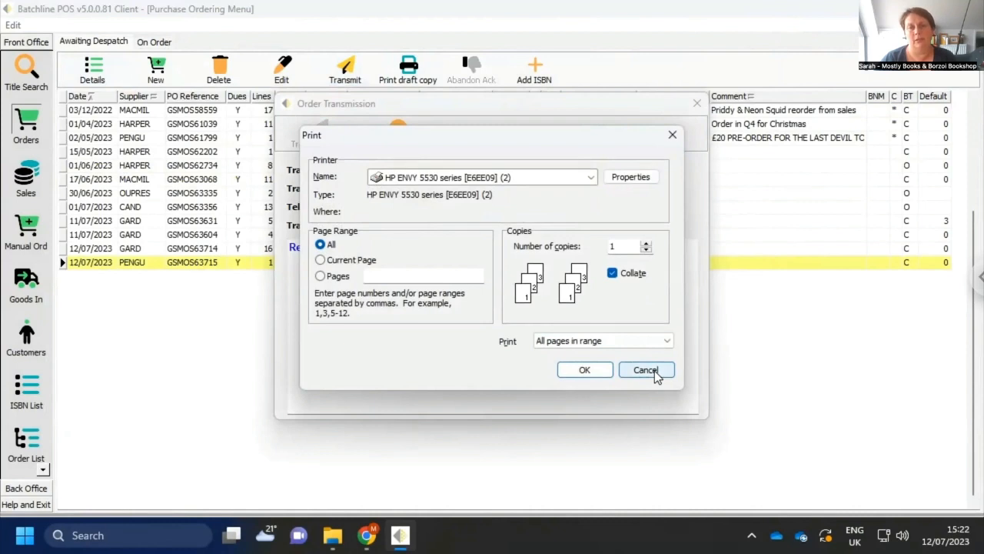
click(646, 370)
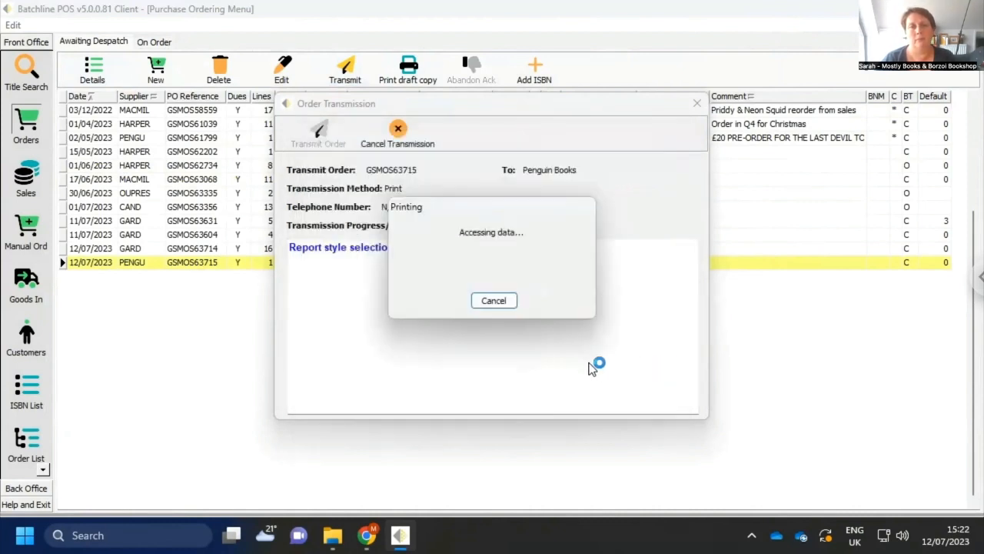
click(695, 105)
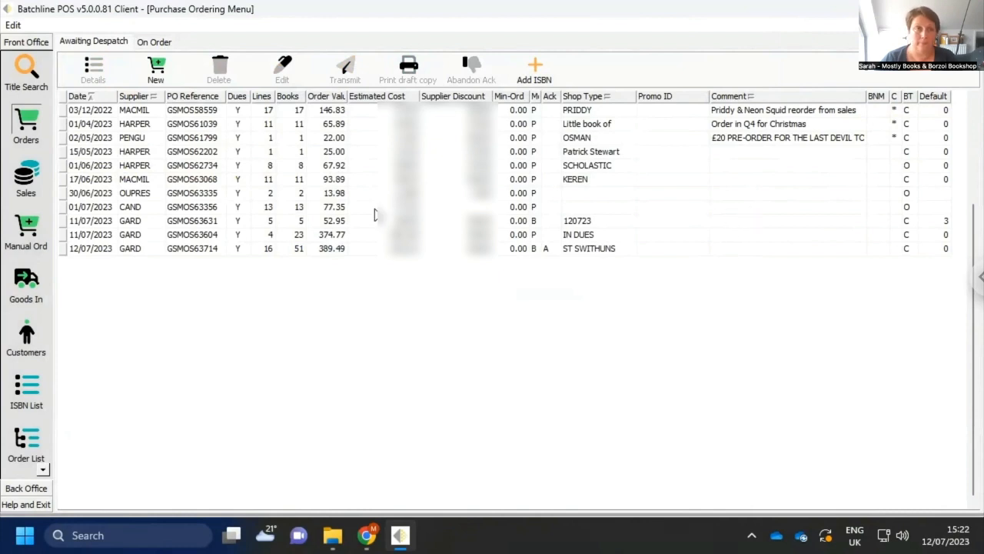
Start a scanned goods-in invoice with Penguin Books (PENGU) as the supplier.
click(26, 71)
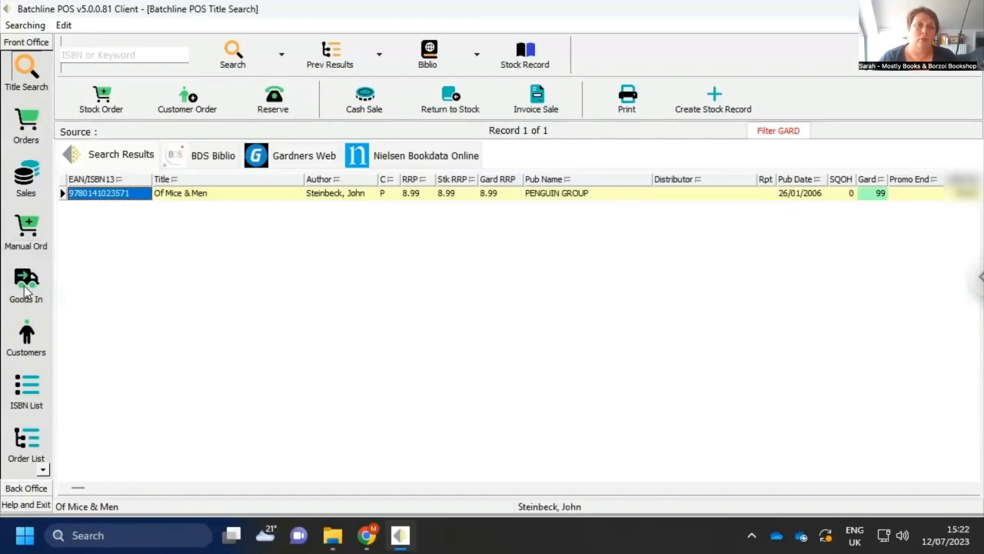
click(25, 287)
click(439, 61)
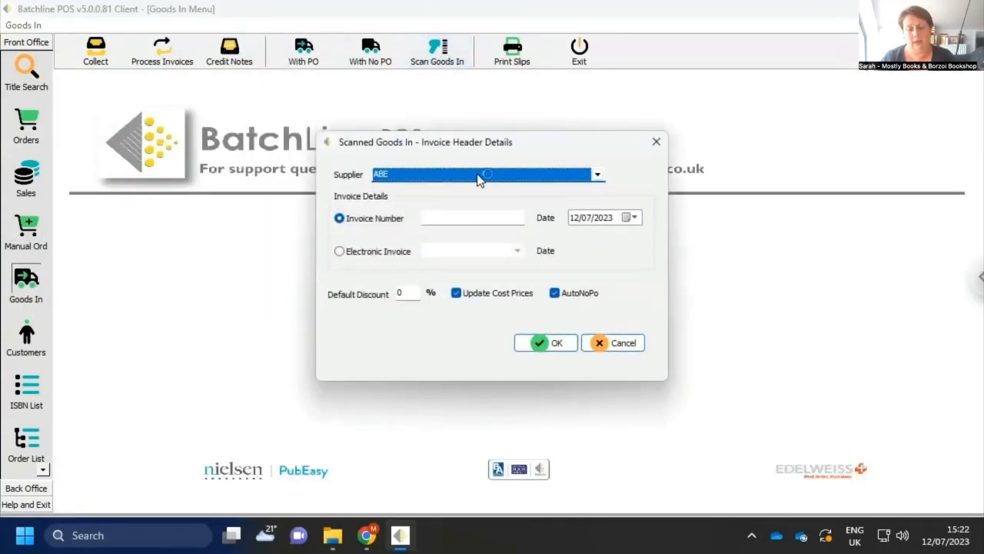
text(PENGU)
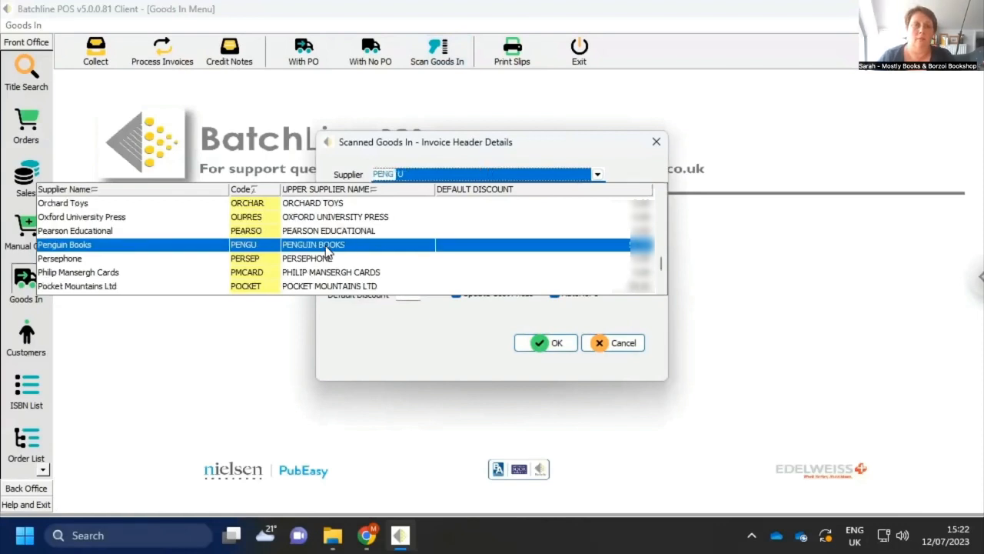
click(325, 245)
key(Tab)
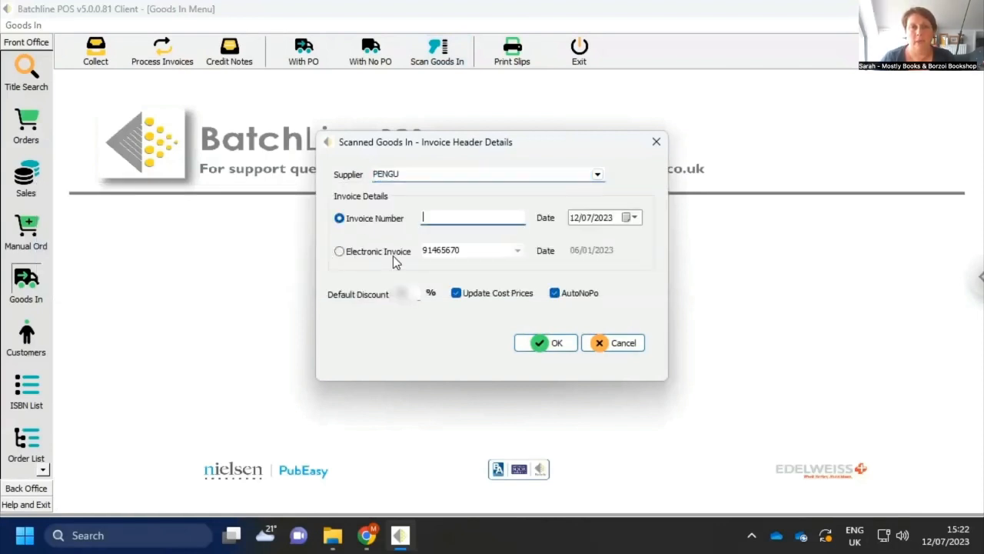
Enter 120723 as the manual invoice number instead of using an electronic invoice, and confirm the invoice header.
click(519, 253)
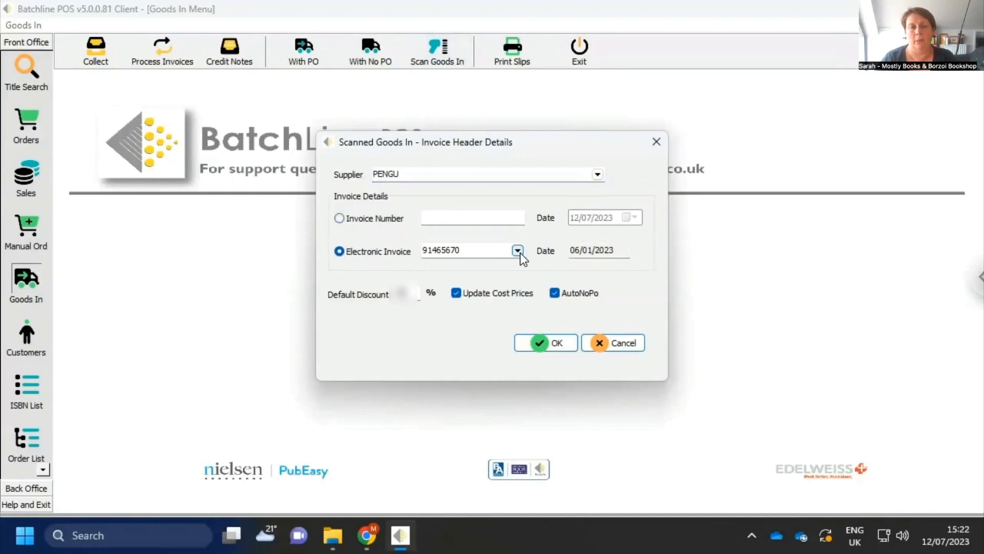
click(453, 218)
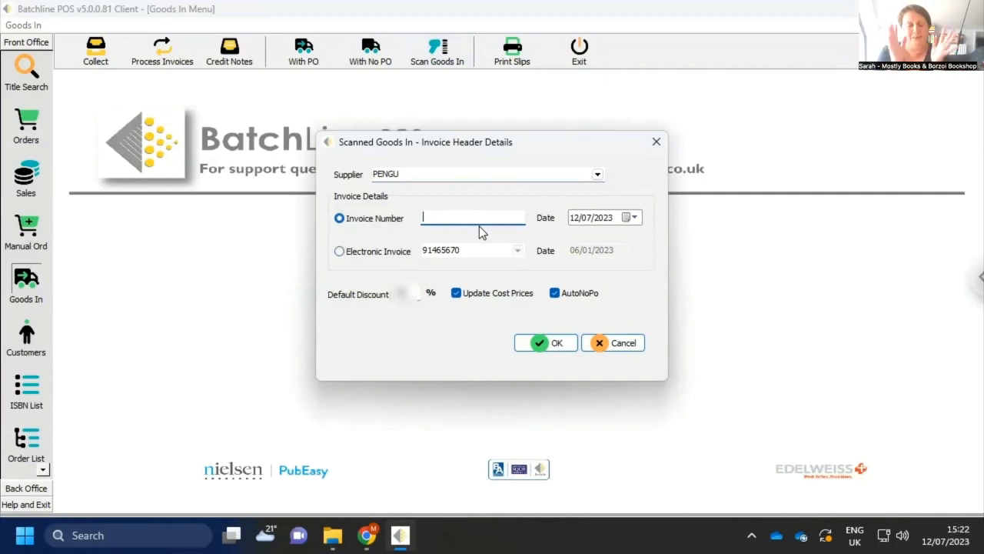
text(1207)
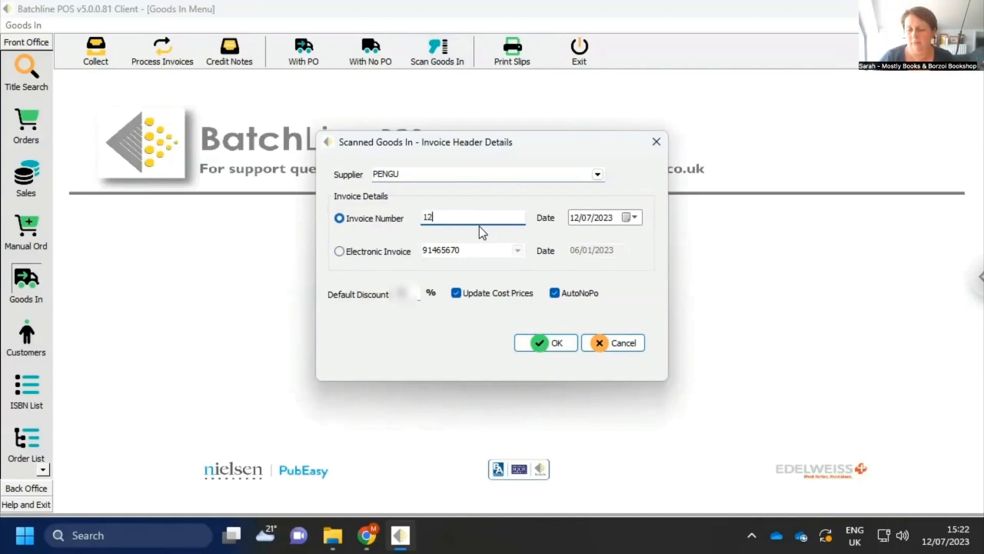
text(23)
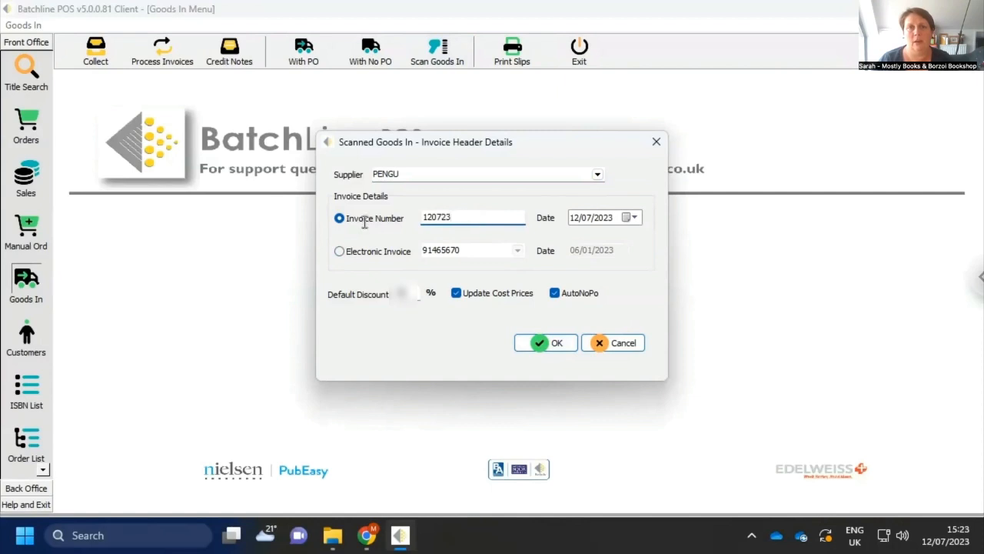
double_click(479, 219)
click(478, 217)
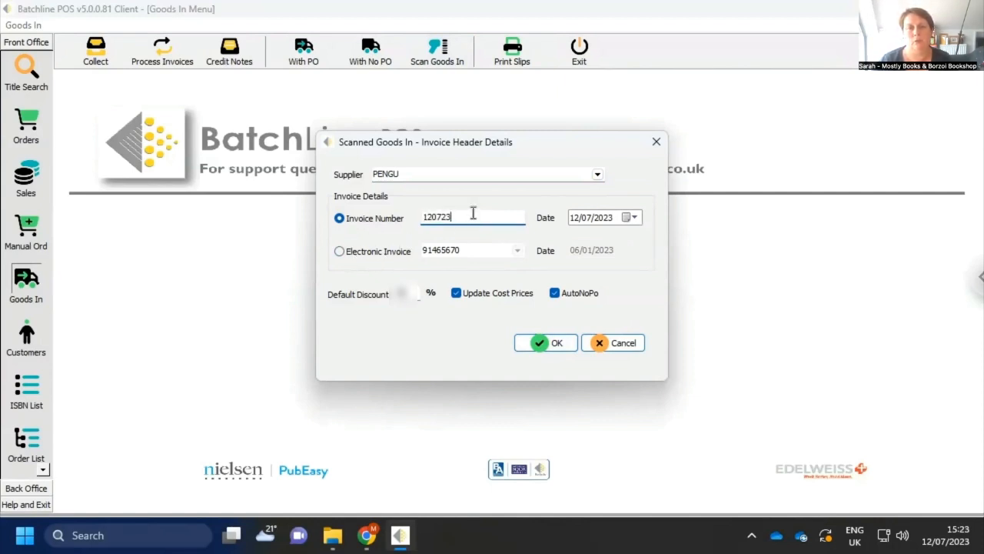
click(542, 342)
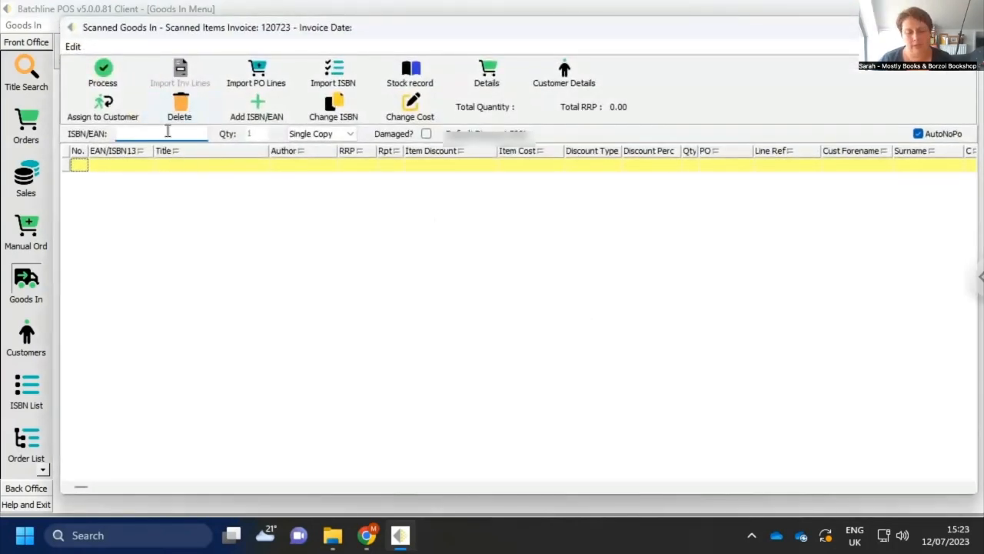
text(9780141023571)
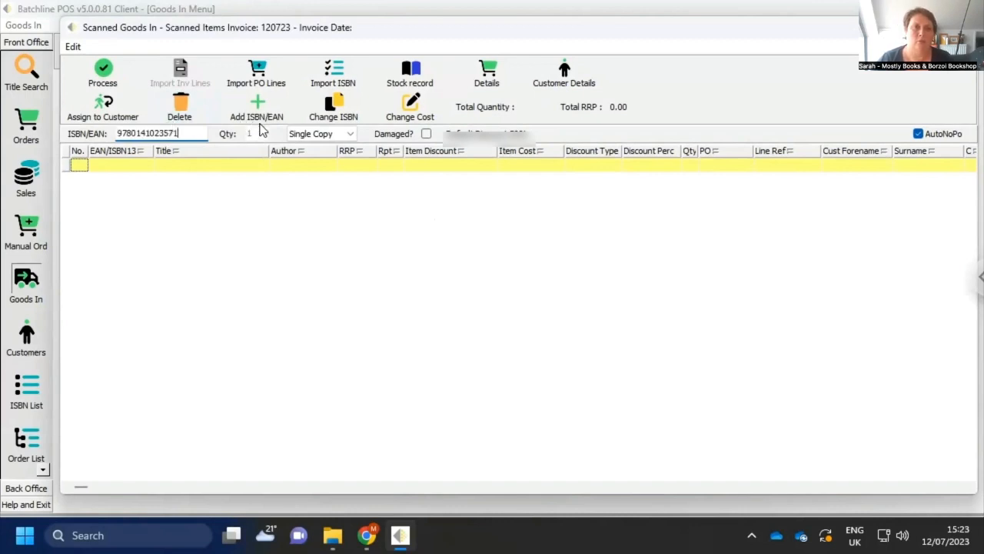
click(319, 135)
click(320, 158)
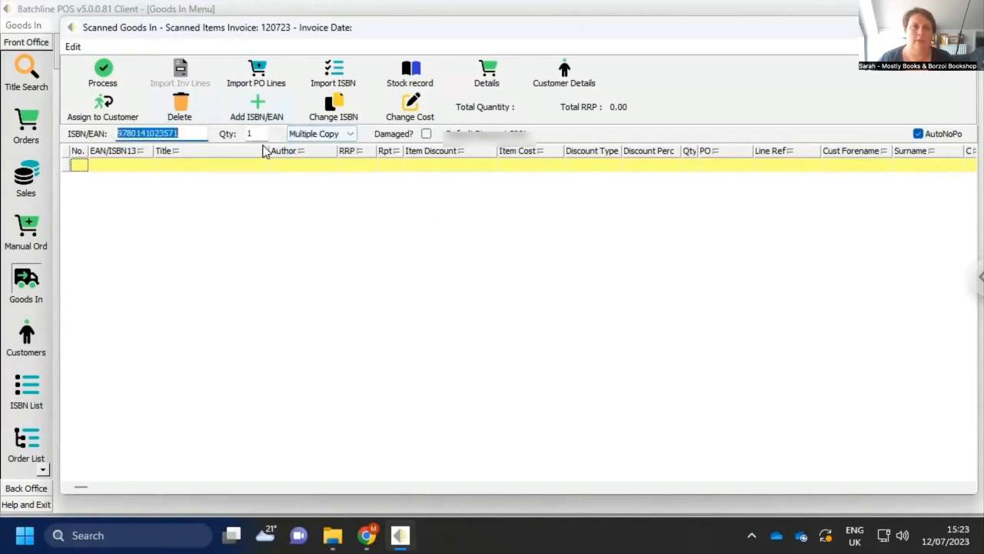
click(253, 134)
text(50)
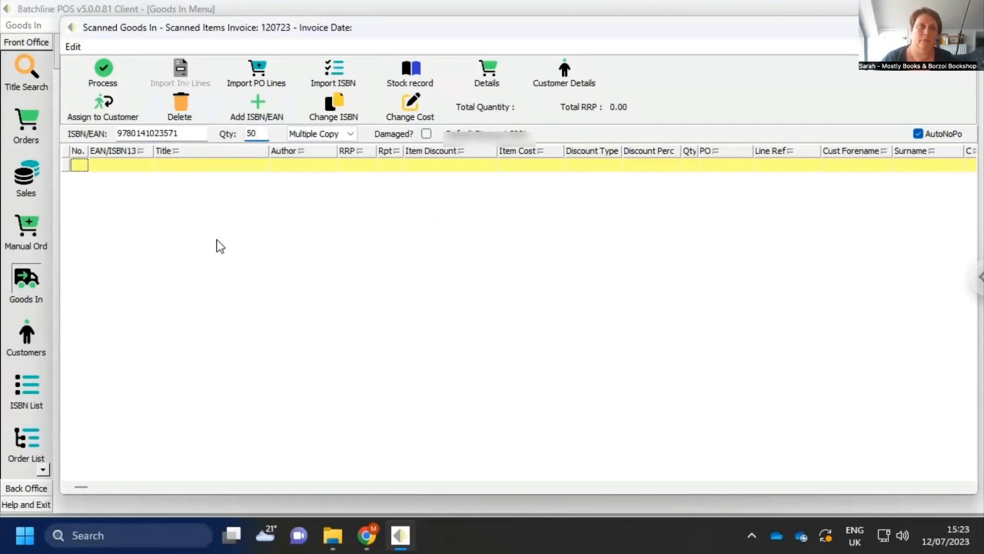
key(Return)
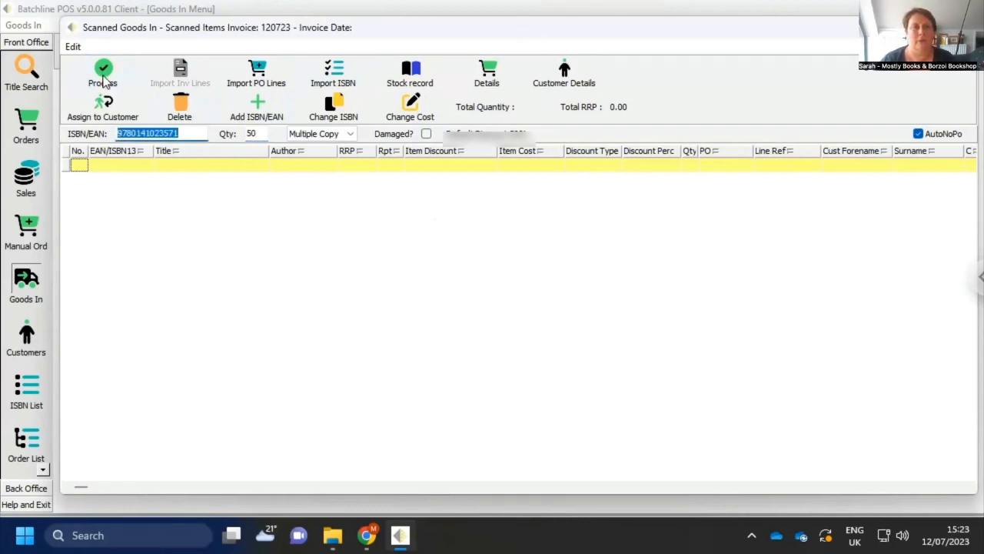
click(104, 77)
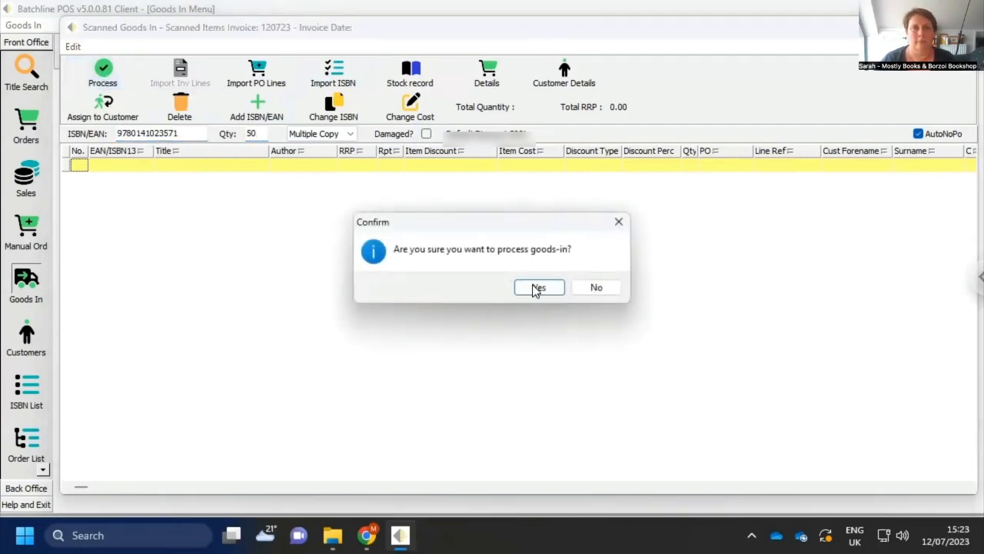
click(619, 287)
click(191, 134)
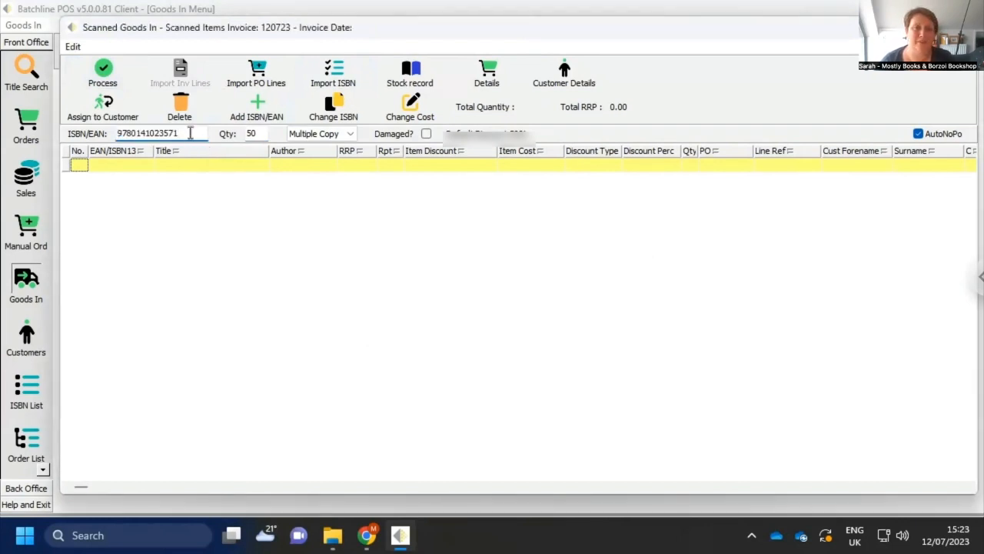
key(Return)
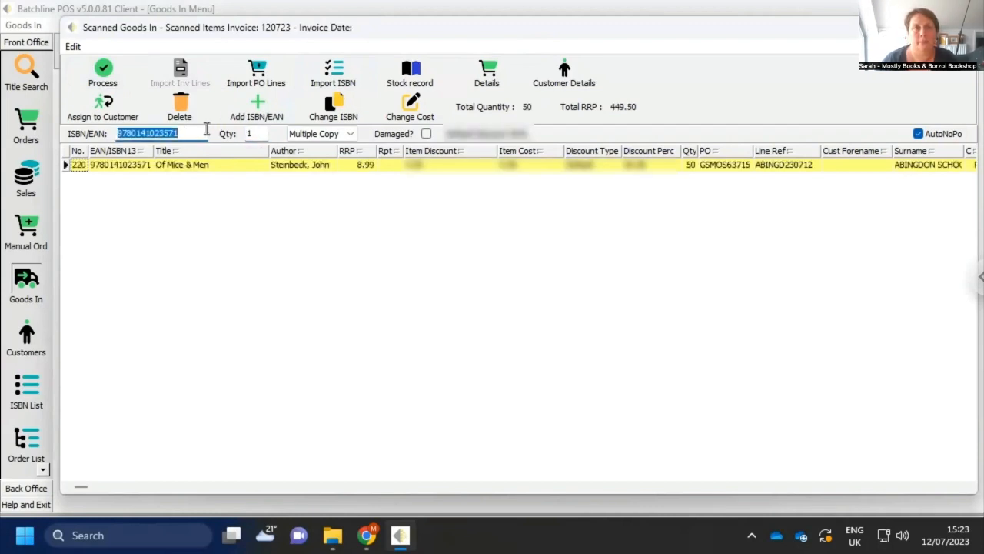
Process the scanned goods-in for invoice 120723 and print the customer slips on the HP ENVY 5530 printer.
click(103, 75)
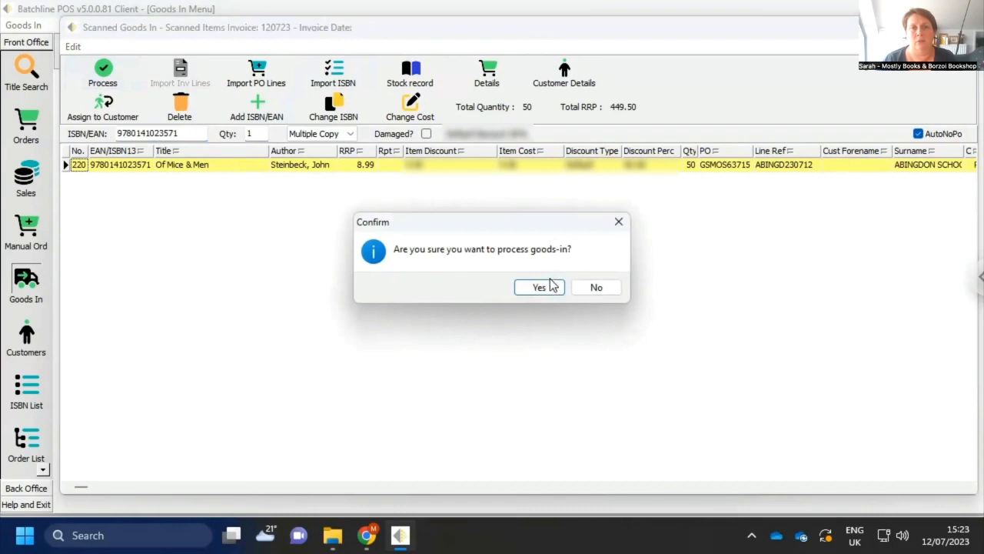
click(551, 286)
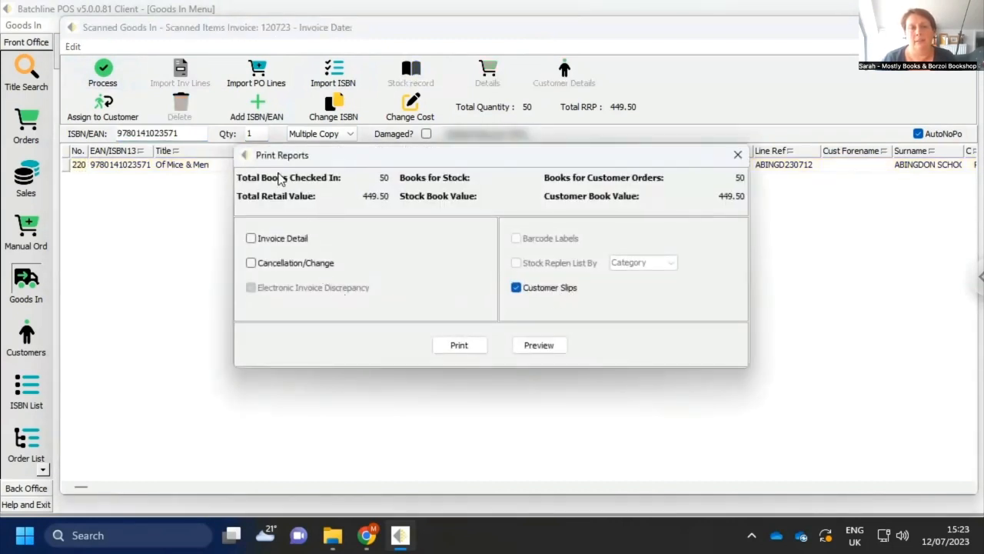
drag(295, 159, 294, 96)
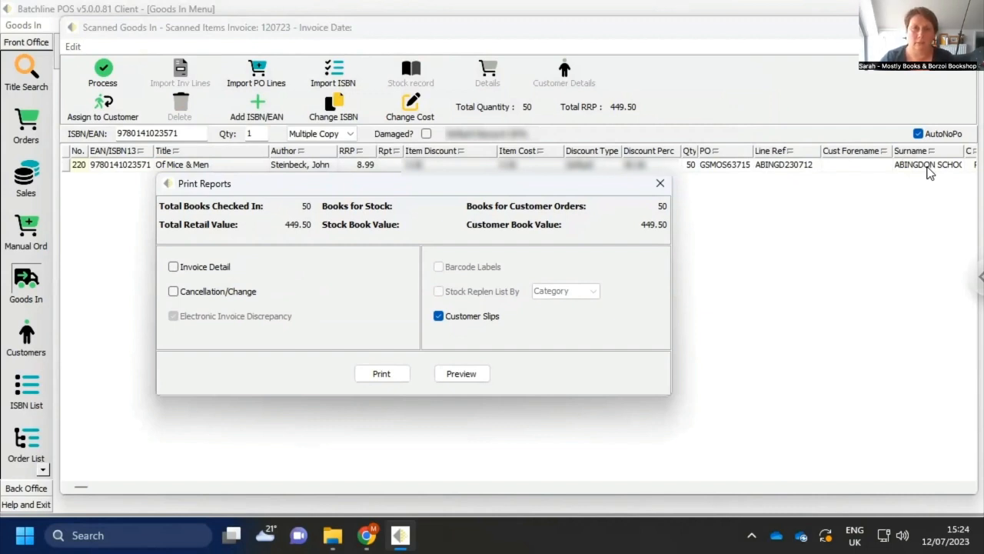
click(368, 379)
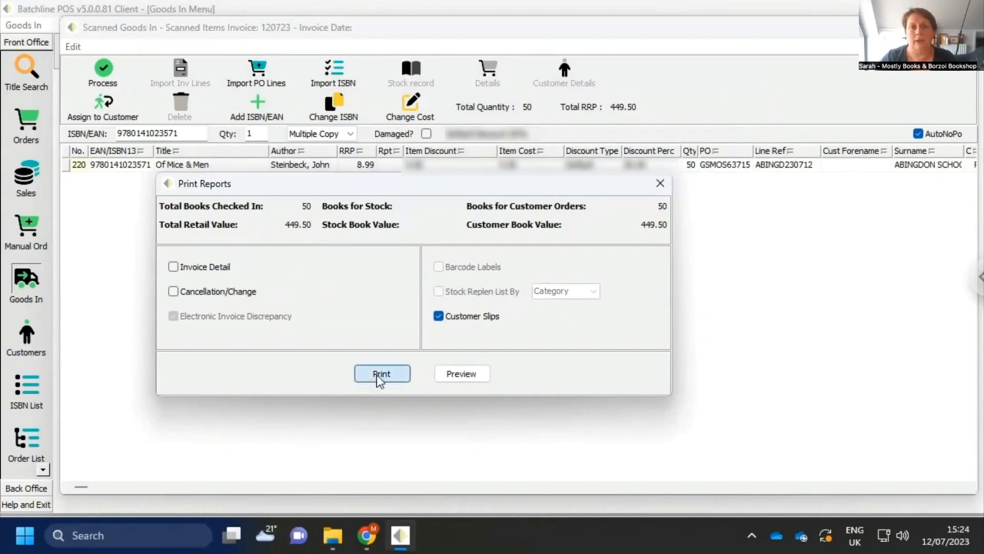
click(464, 307)
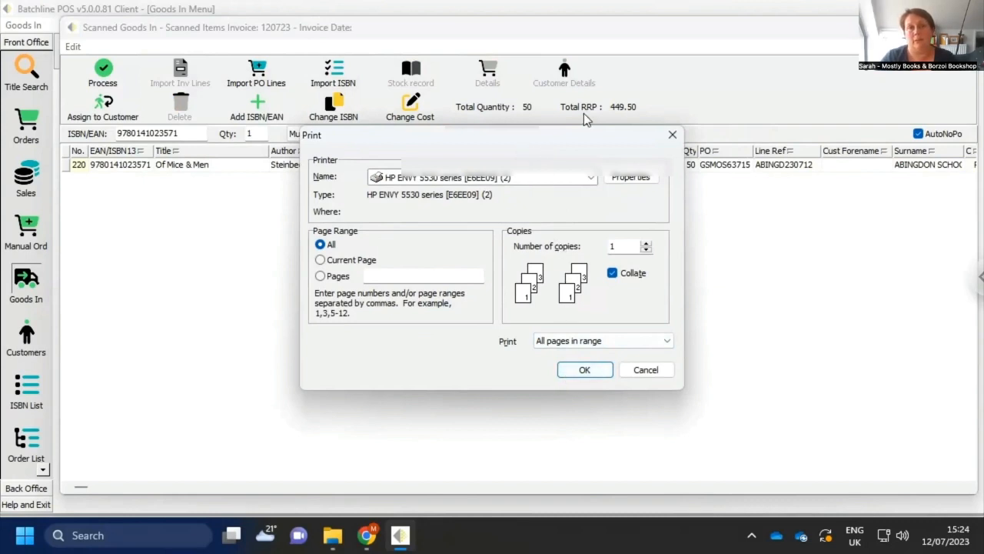
click(654, 327)
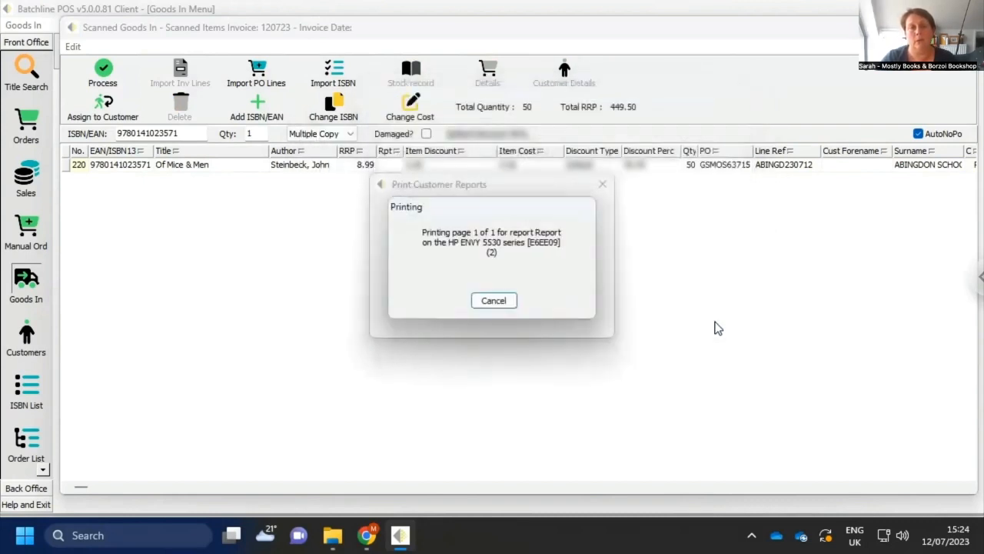
click(545, 290)
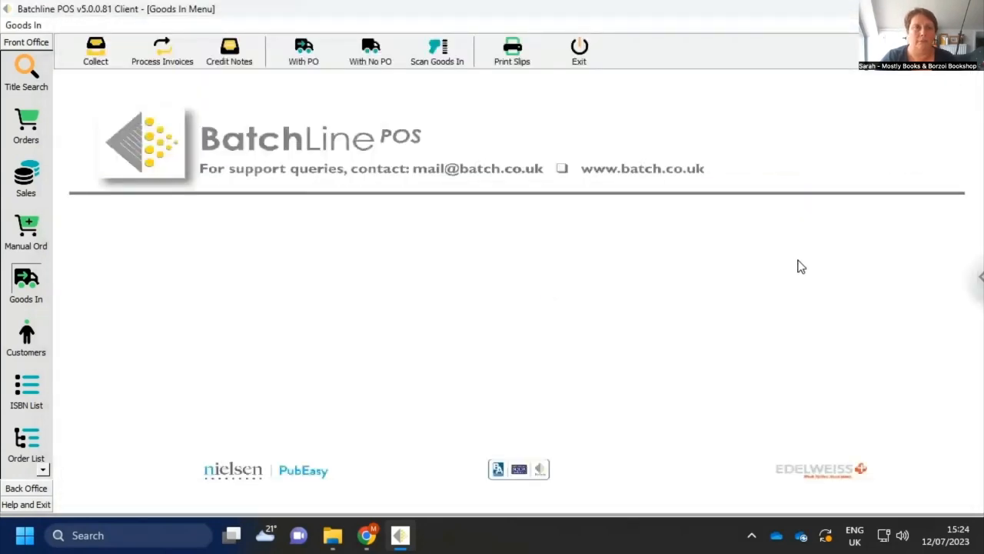
Look up Abingdon School's customer orders and check the received quantity on the Of Mice & Men line.
click(26, 341)
text(ABINGDON)
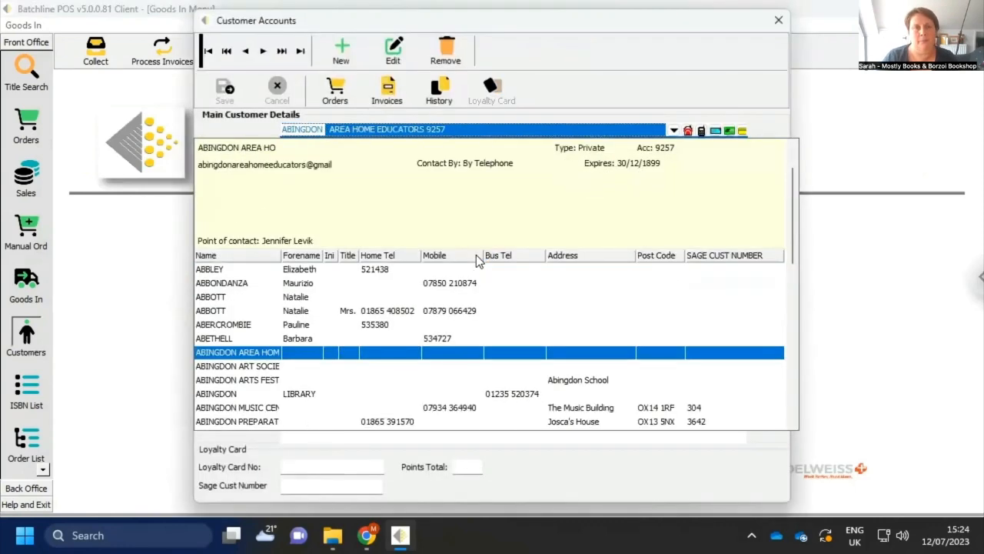
text( SCHOOL 299)
click(433, 352)
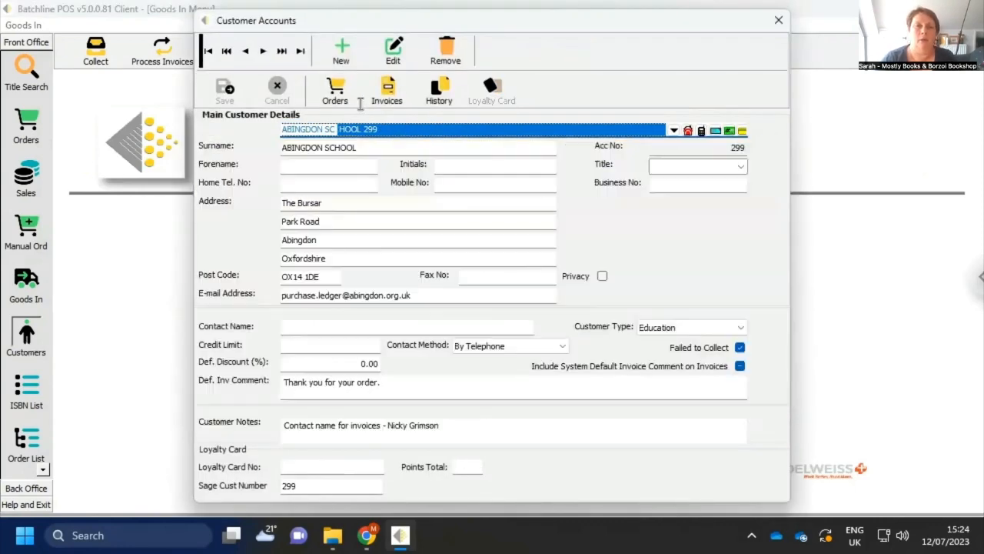
click(336, 94)
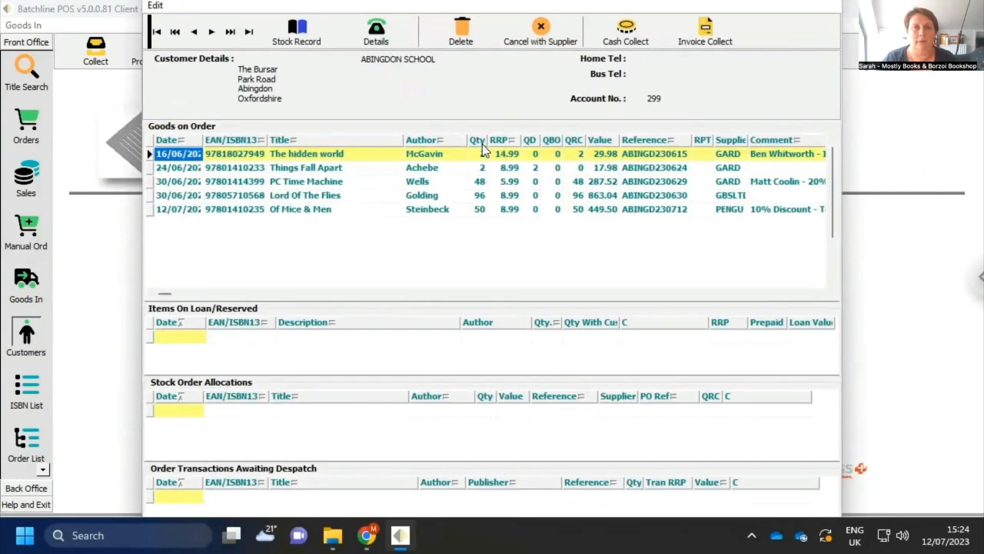
click(312, 209)
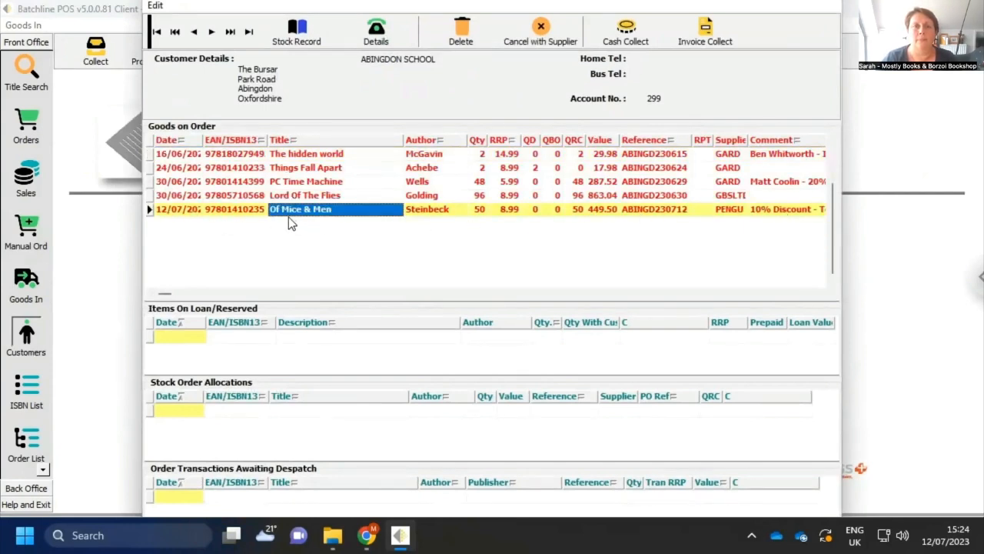
click(230, 211)
click(292, 212)
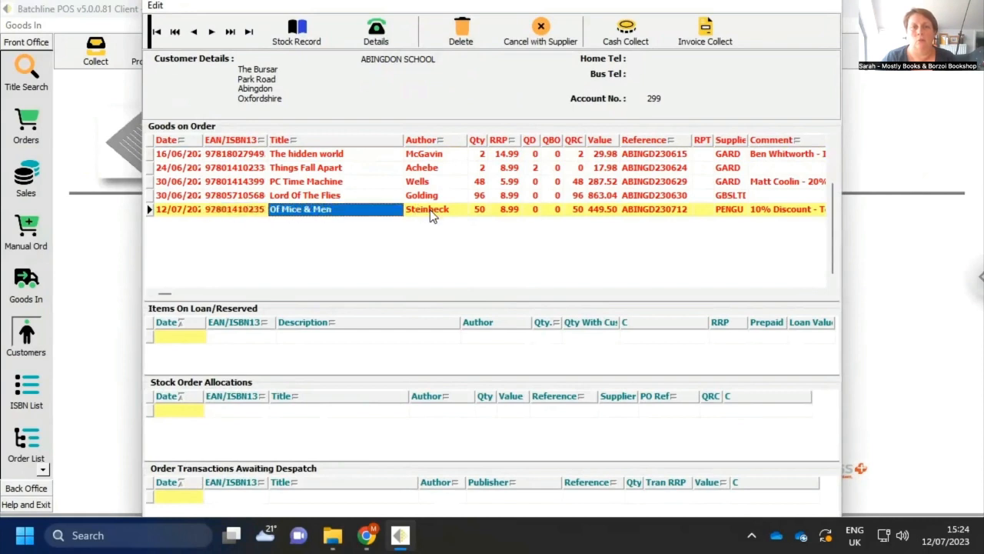
click(578, 212)
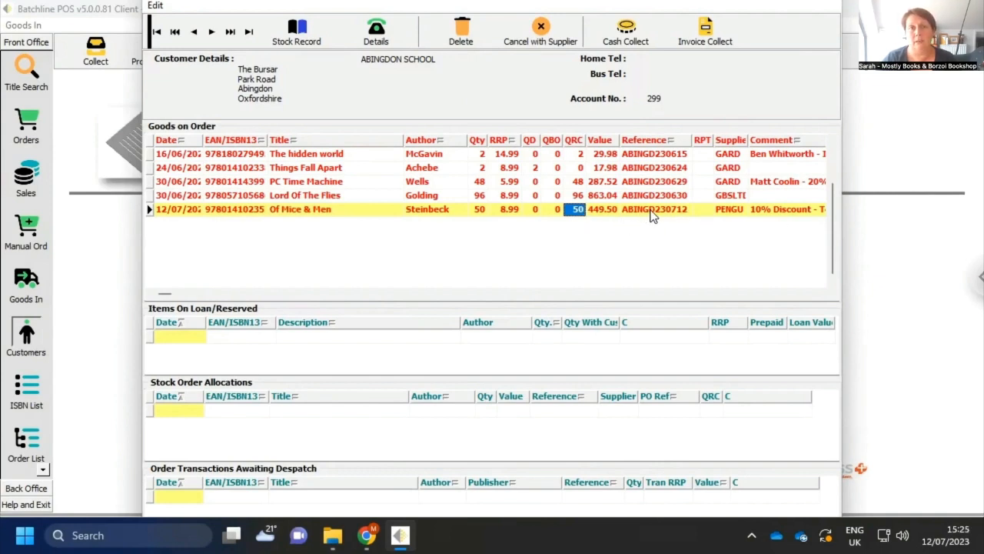
Check the stock and customer quantities on hand in the Of Mice & Men stock record, and close the record.
click(295, 32)
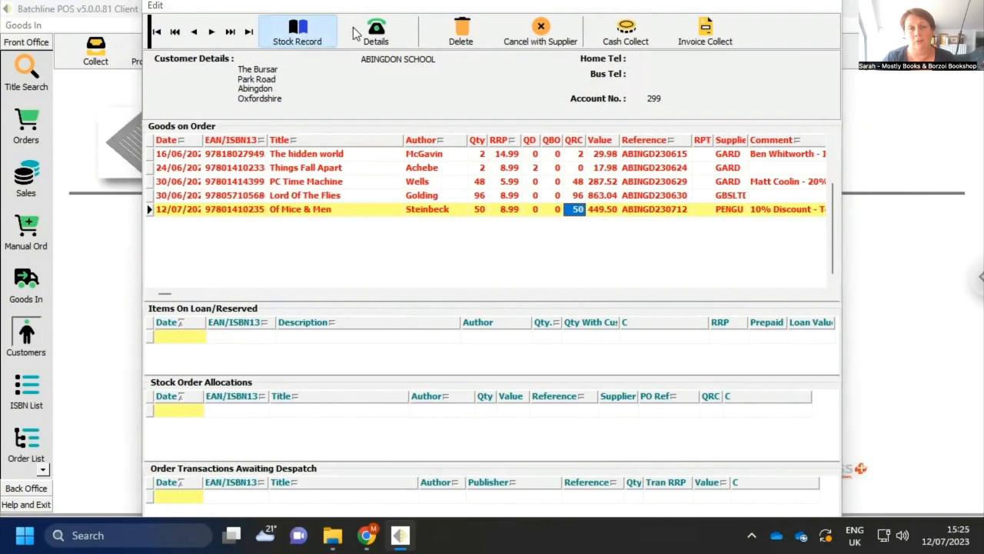
click(265, 256)
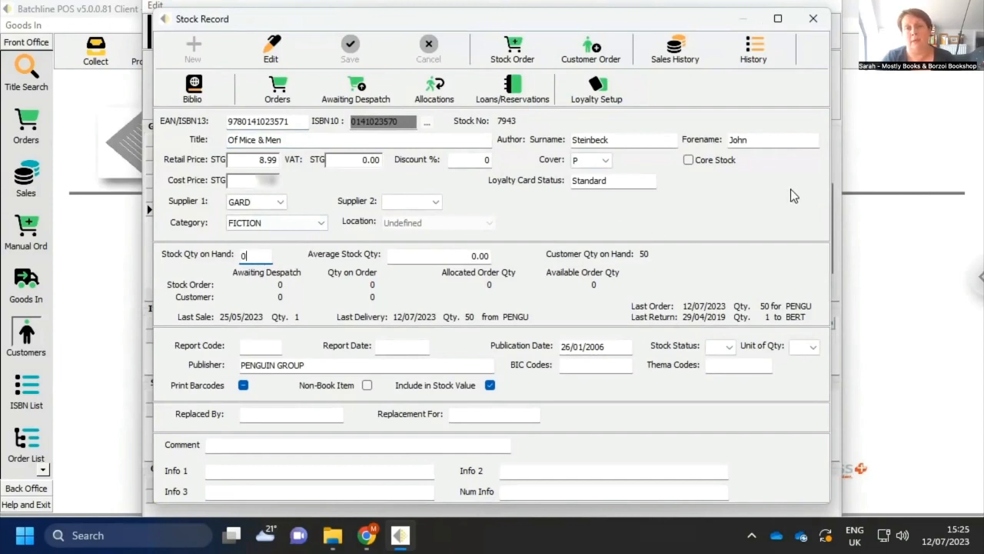
drag(710, 25, 636, 29)
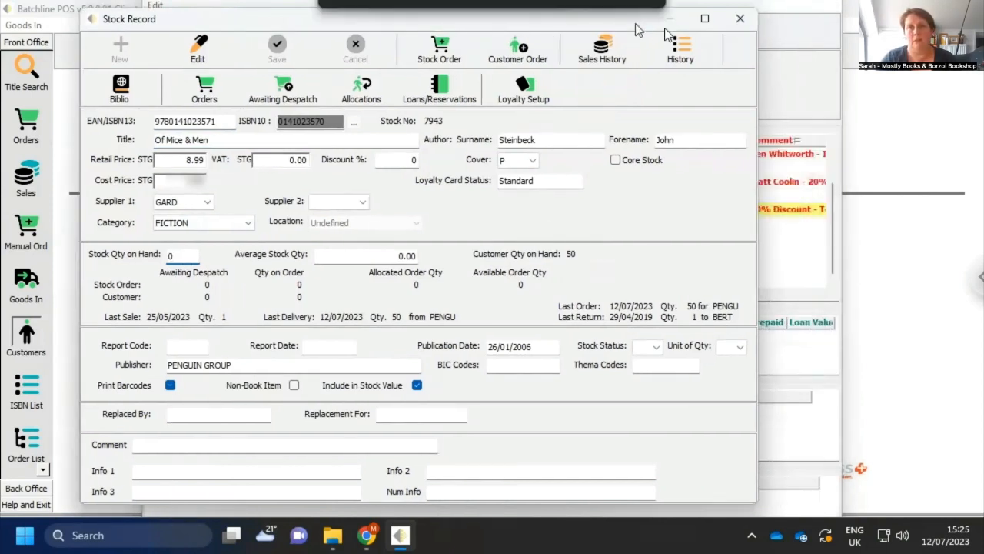
click(739, 19)
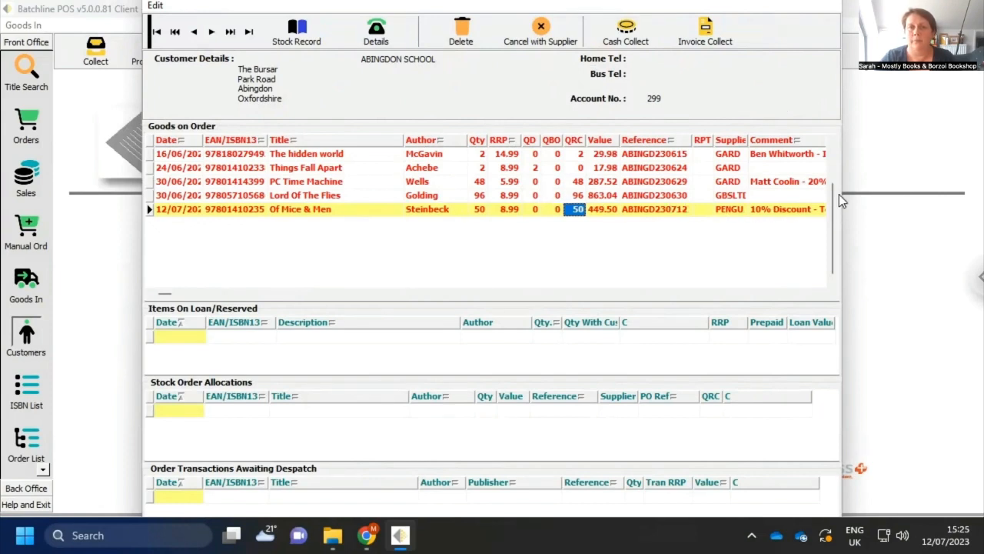
Widen the order review to read the comment on the Of Mice & Men line, and close the review and customer account.
drag(841, 192, 909, 191)
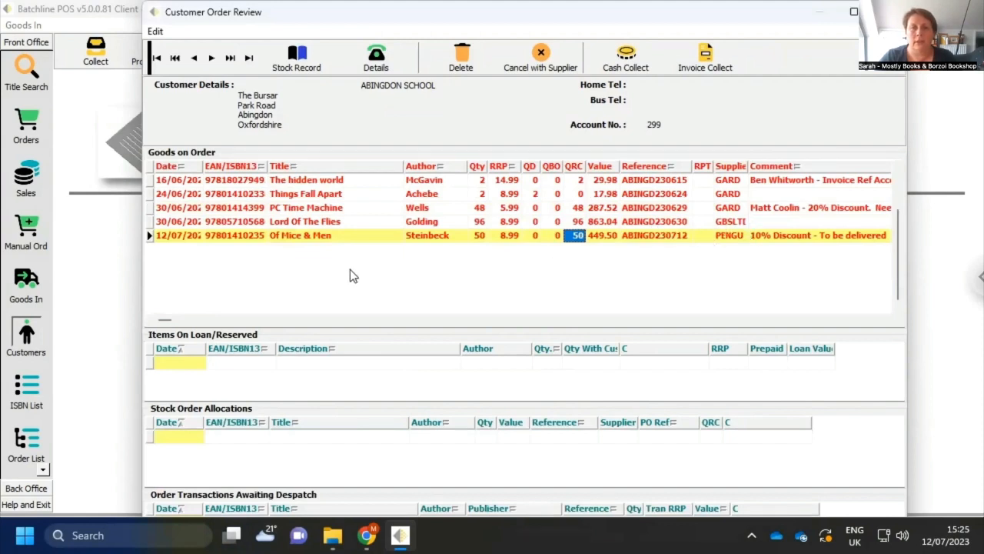
click(238, 239)
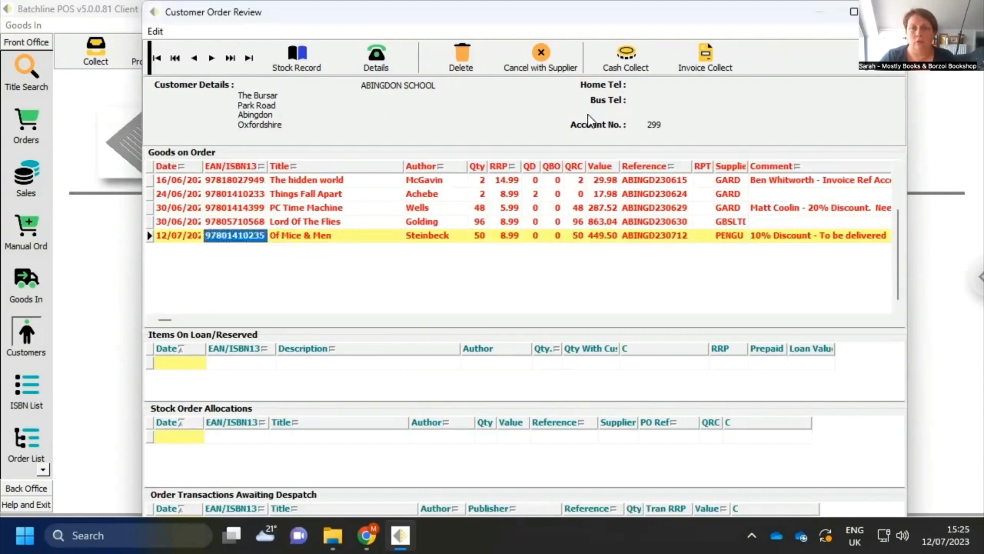
click(889, 11)
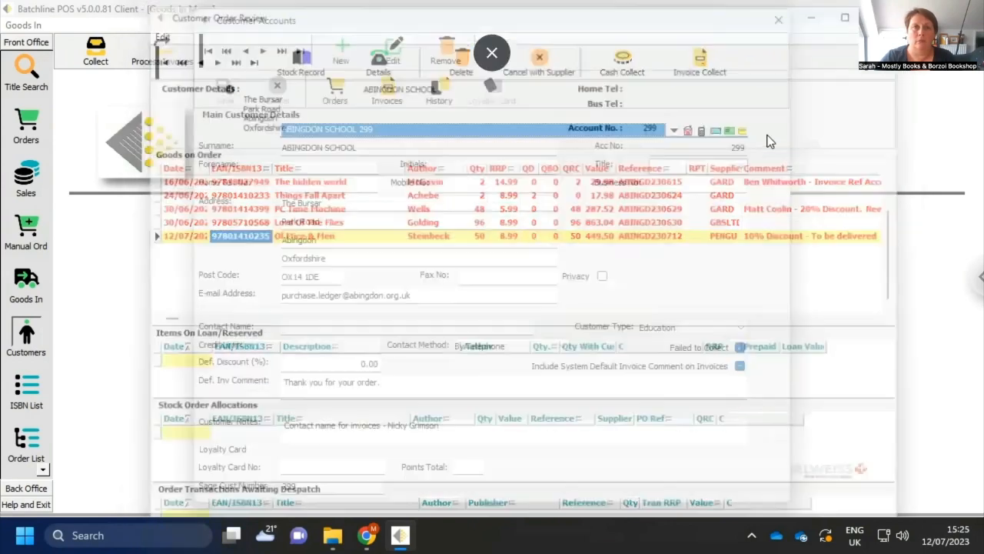
click(777, 21)
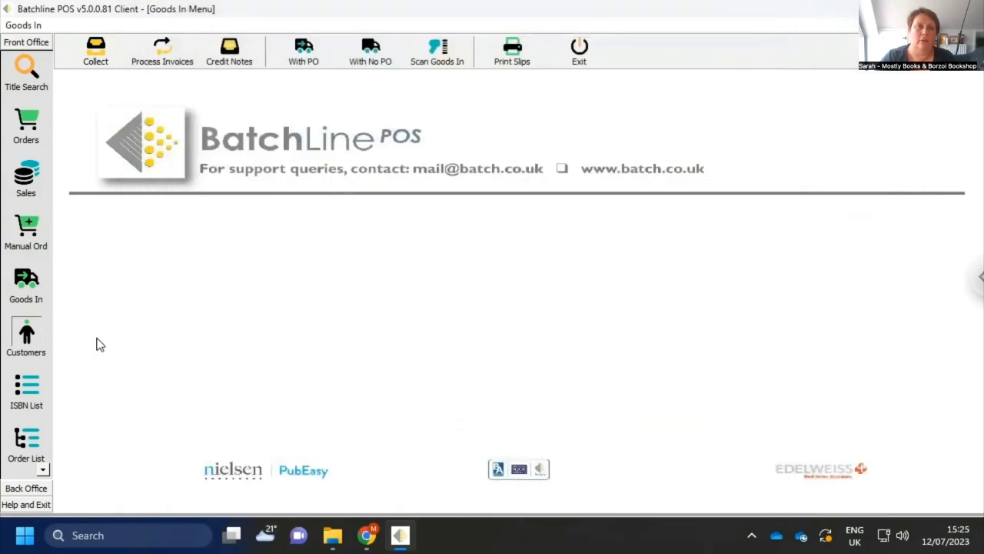
Reopen Abingdon School's customer orders and select the Of Mice & Men line.
click(31, 335)
text(ABINGDON)
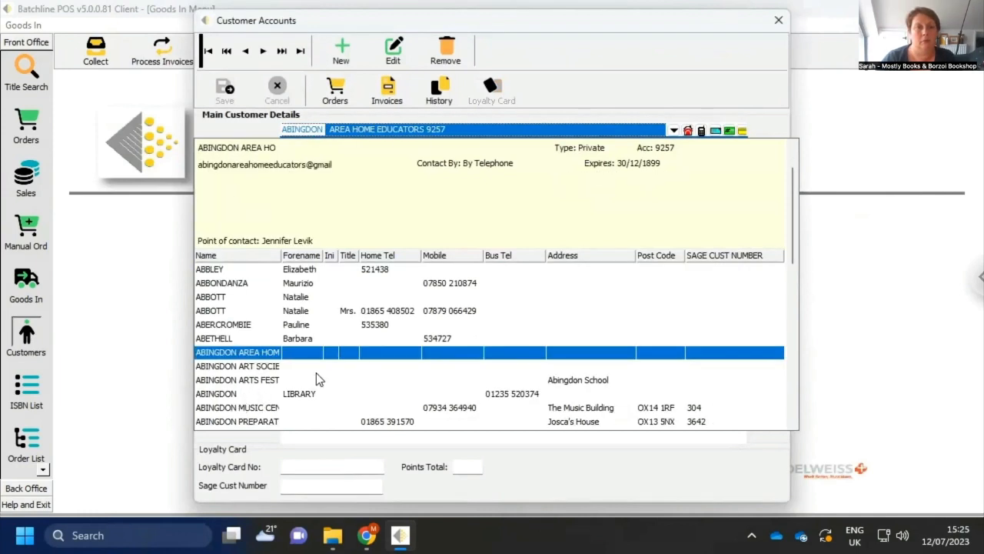
text( SCHOOL 299)
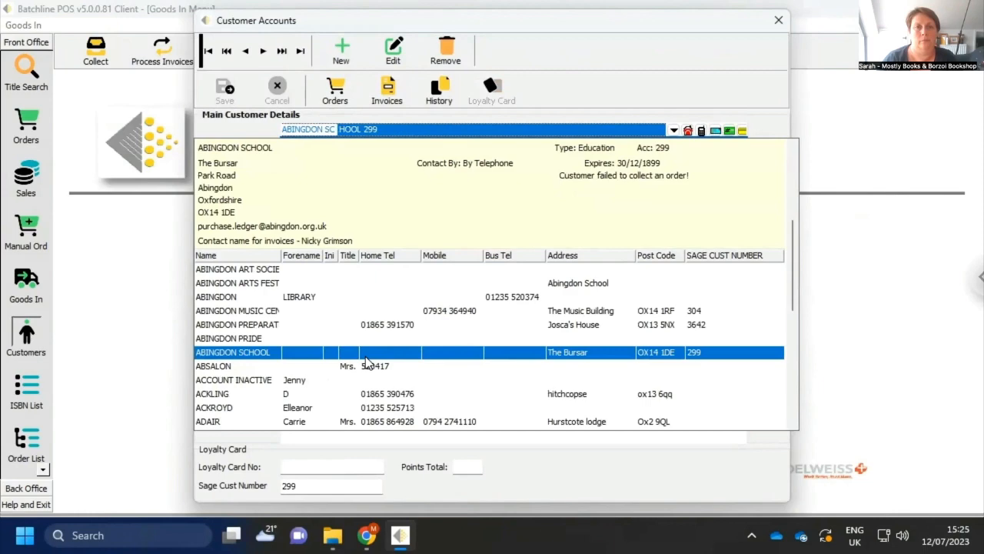
key(Return)
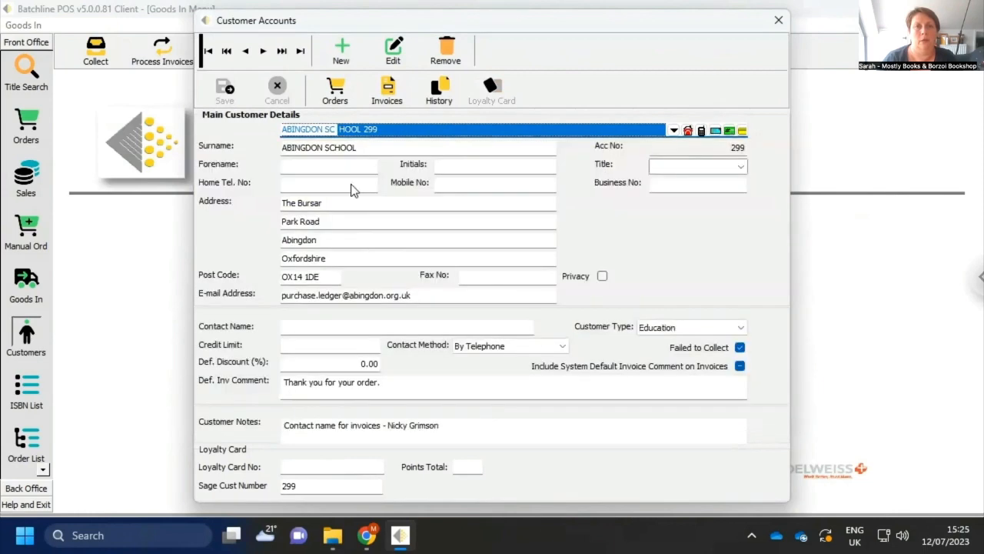
click(338, 94)
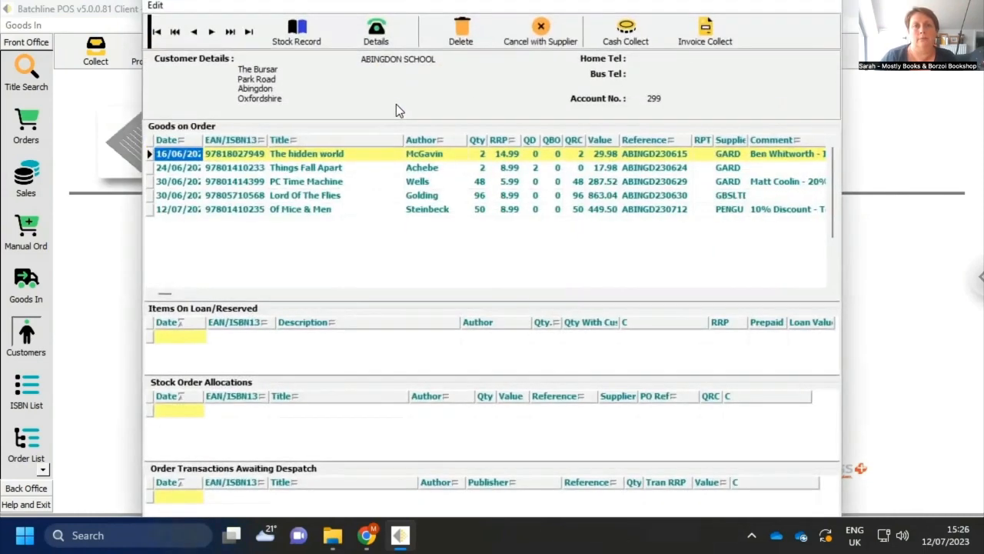
click(283, 208)
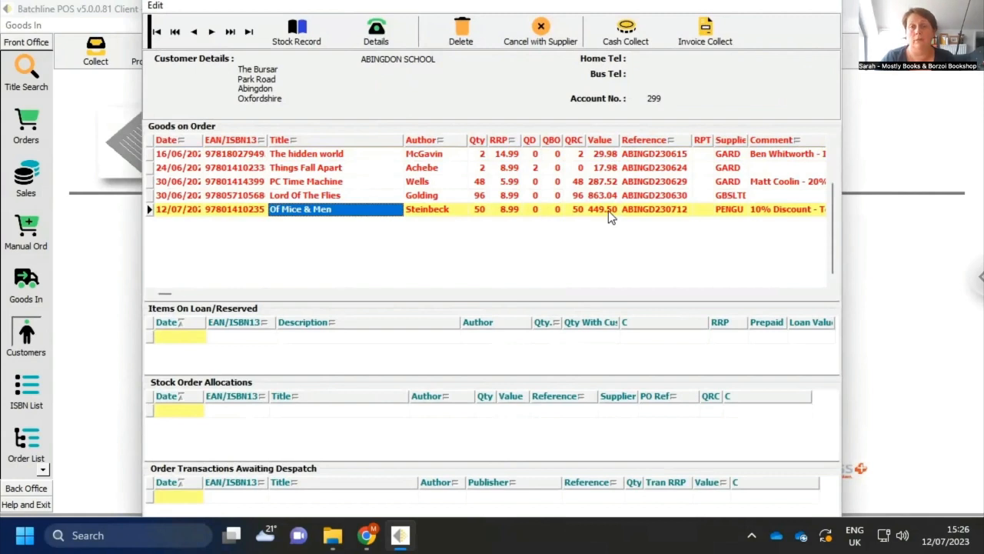
Start an invoice collection of the Of Mice & Men order, collecting highlighted items only.
click(711, 40)
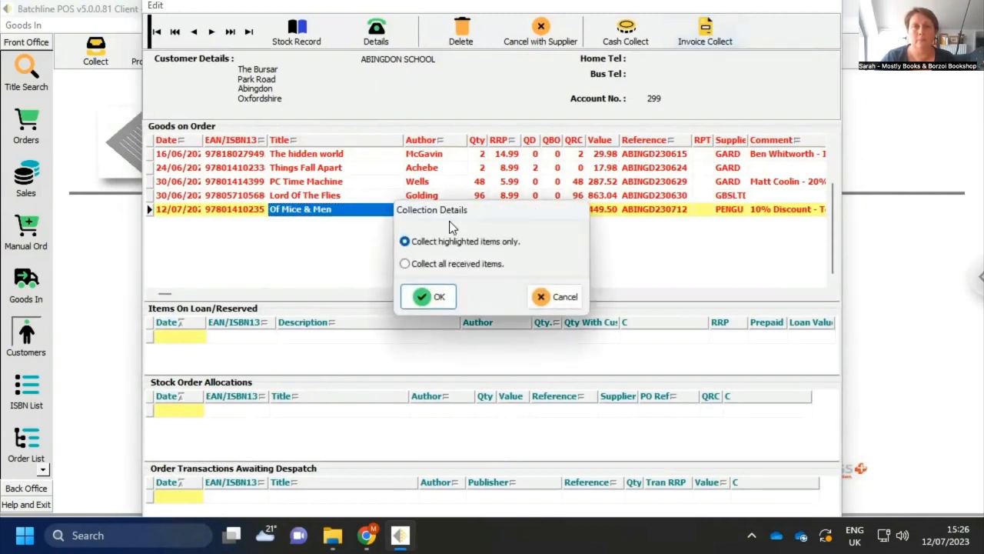
drag(458, 213, 569, 96)
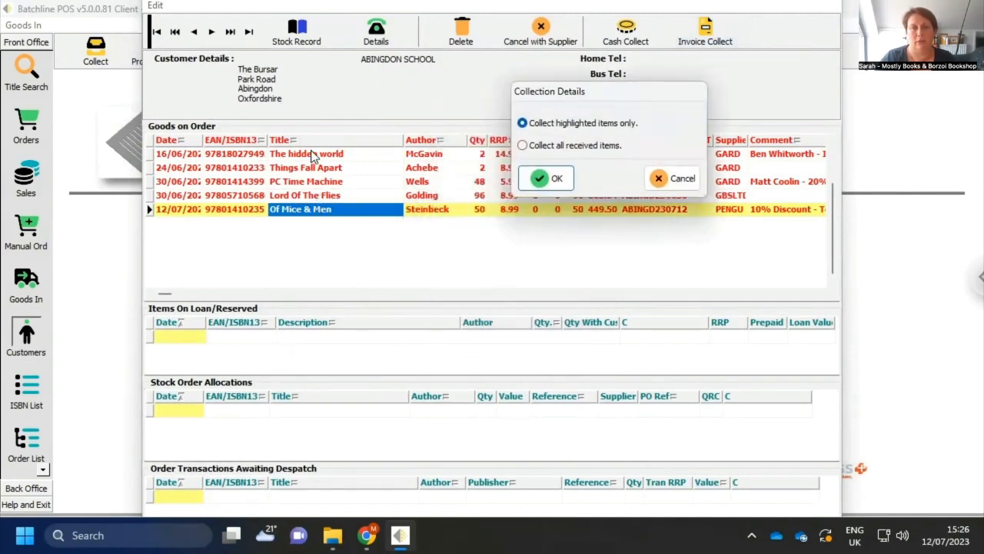
drag(602, 91, 715, 158)
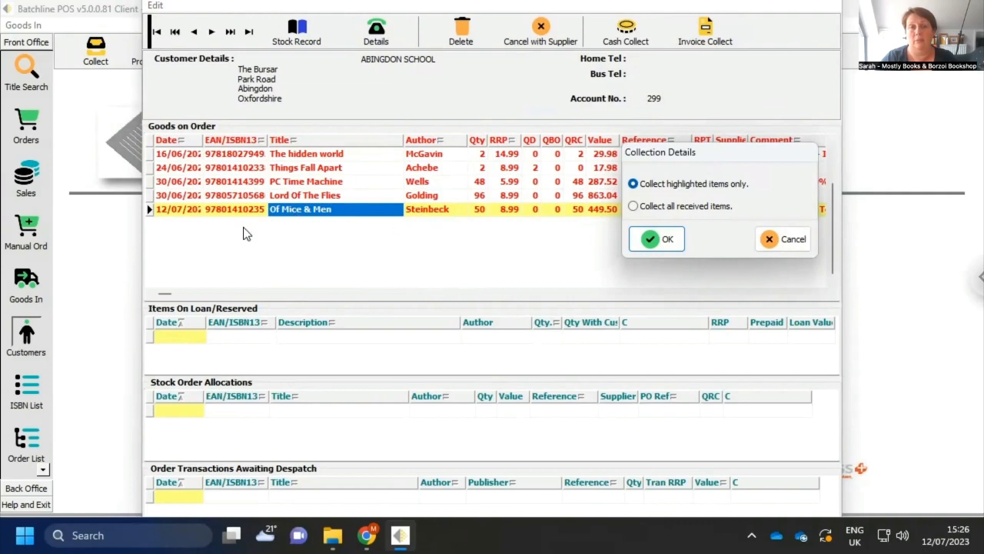
drag(674, 158, 539, 109)
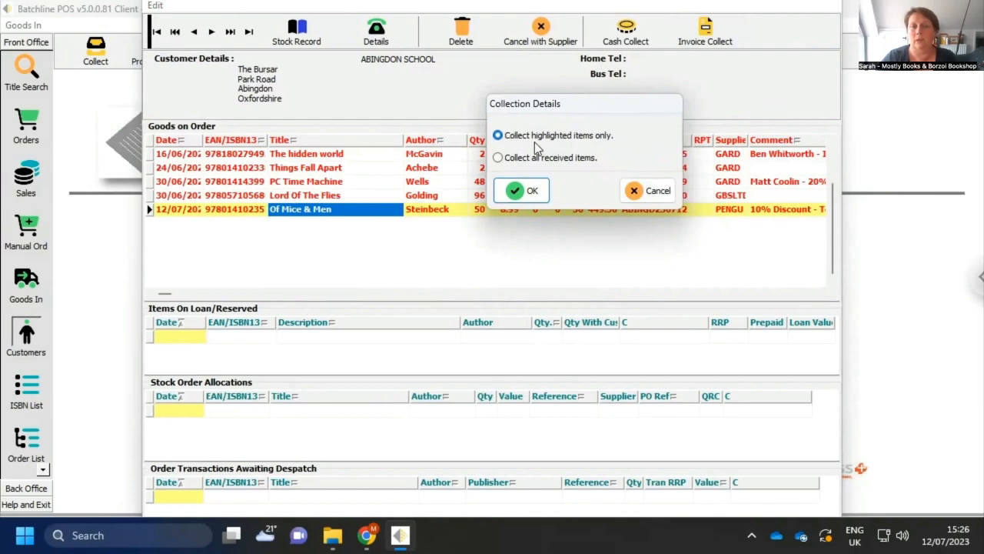
click(527, 192)
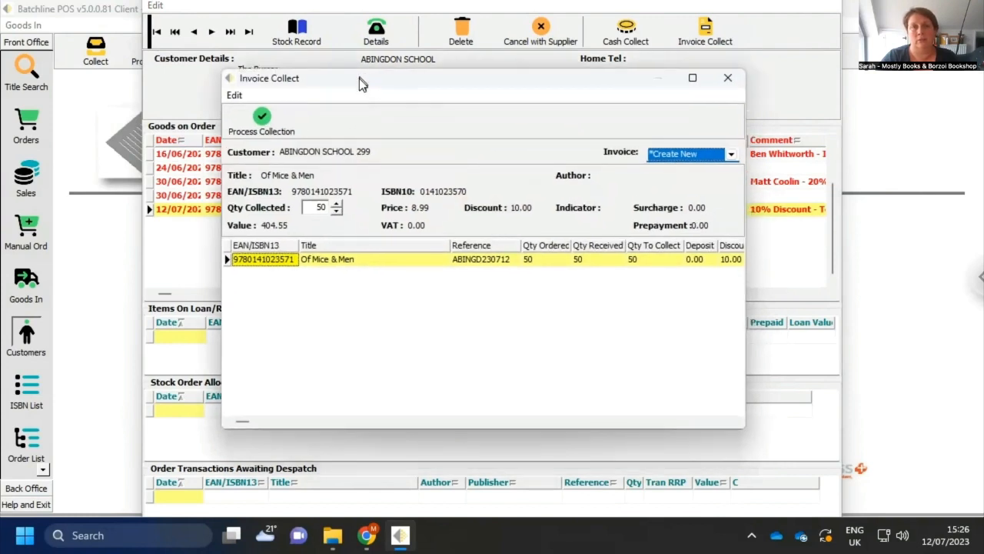
Review the invoice choices, keeping *Create New, and check the quantity and discount columns of the Of Mice & Men collection line.
click(730, 157)
click(730, 158)
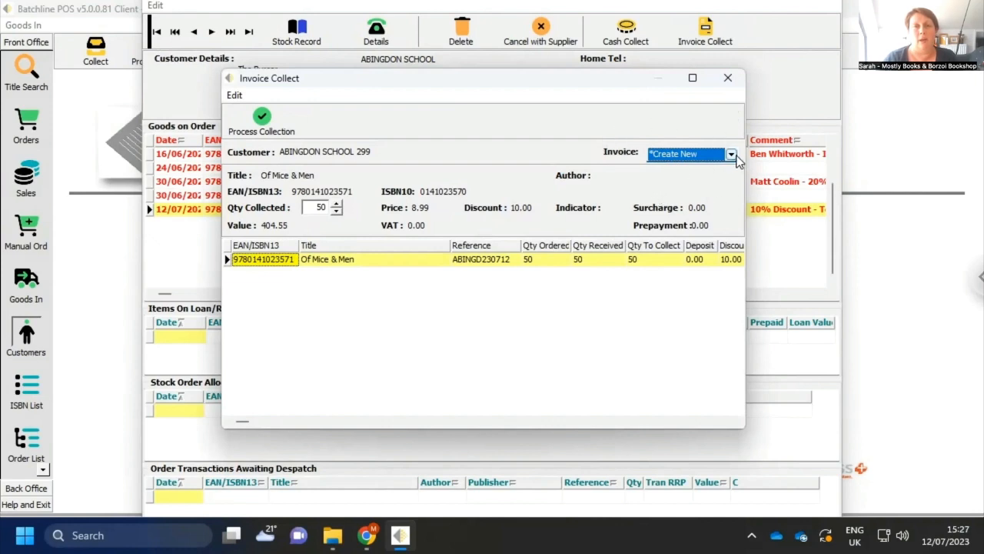
click(731, 156)
click(731, 156)
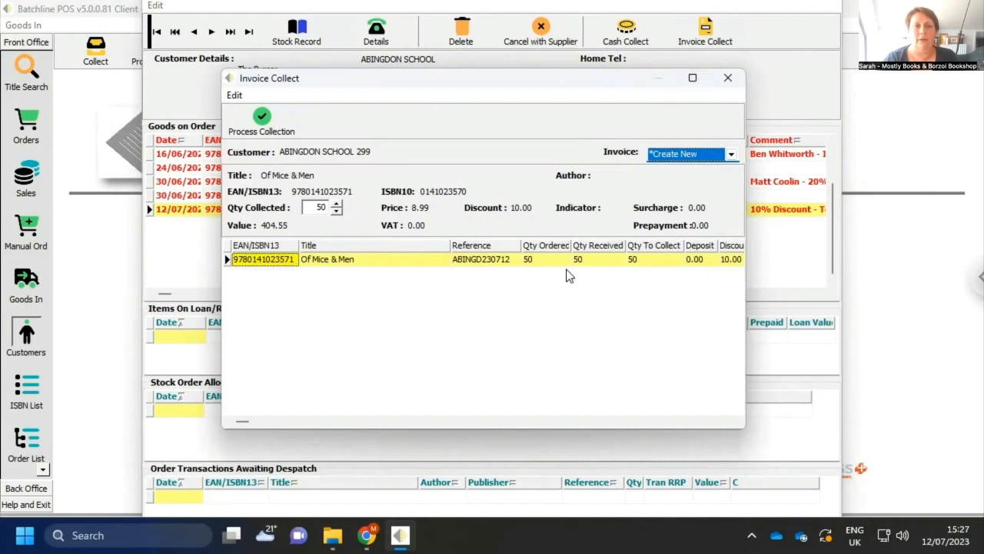
click(735, 261)
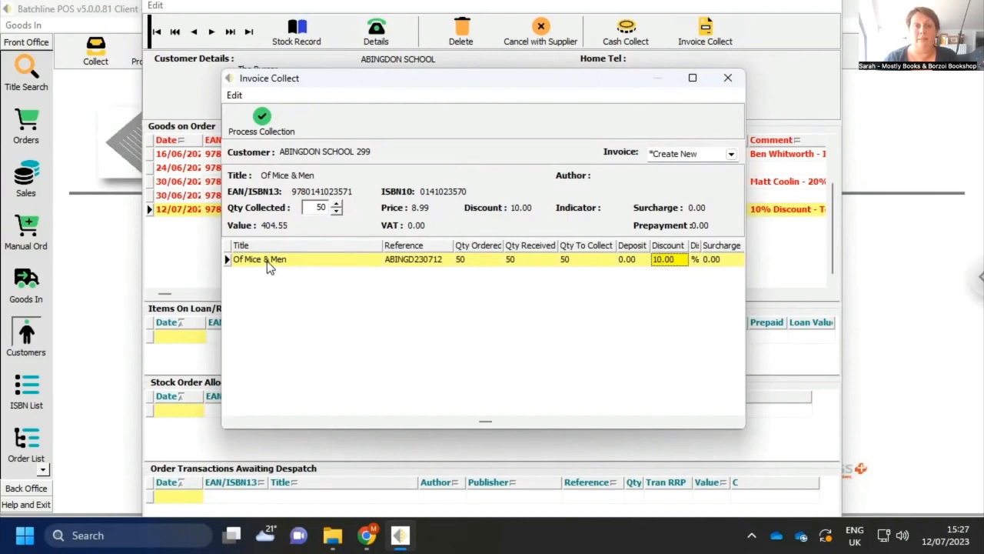
drag(487, 422, 226, 423)
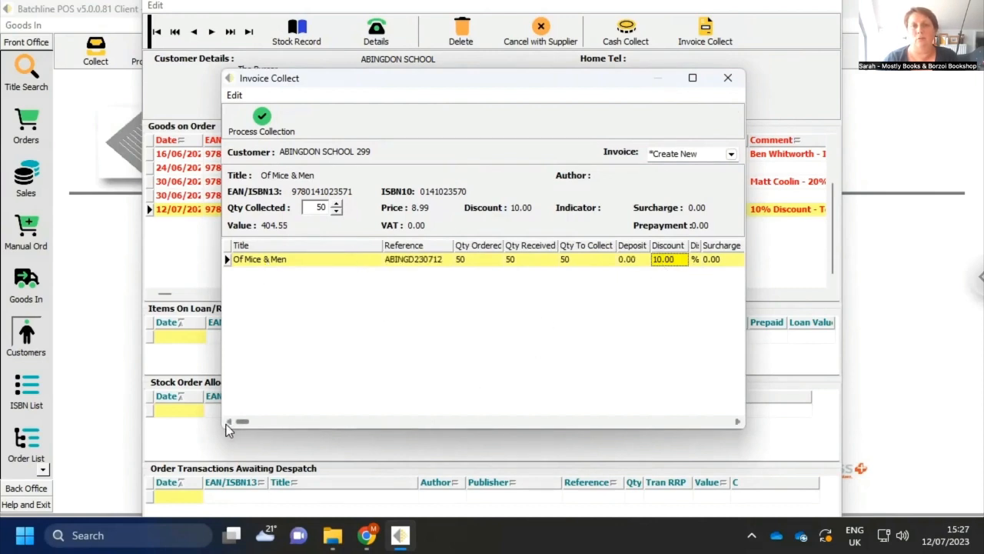
Process the Of Mice & Men collection onto a new invoice, declining to close and print the invoice.
click(278, 129)
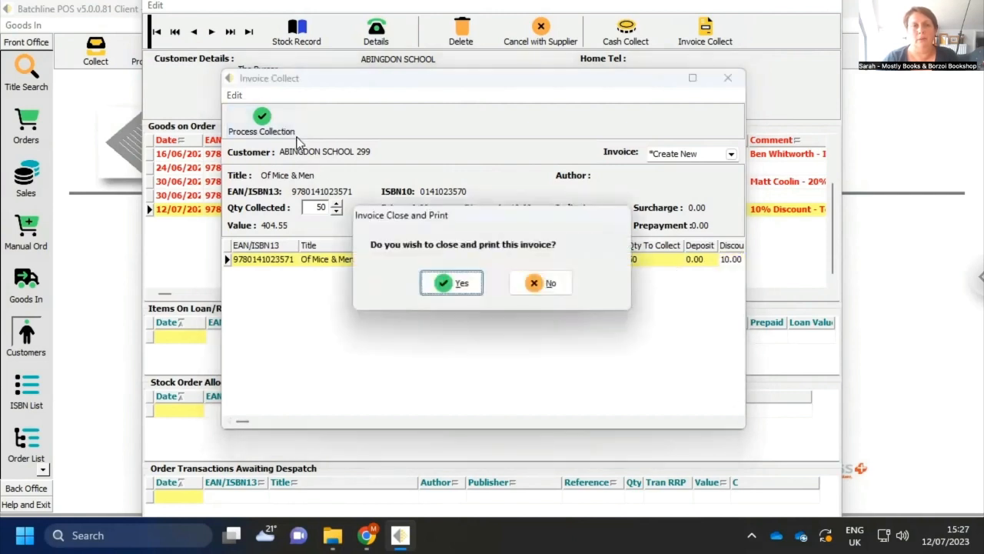
drag(480, 224, 463, 88)
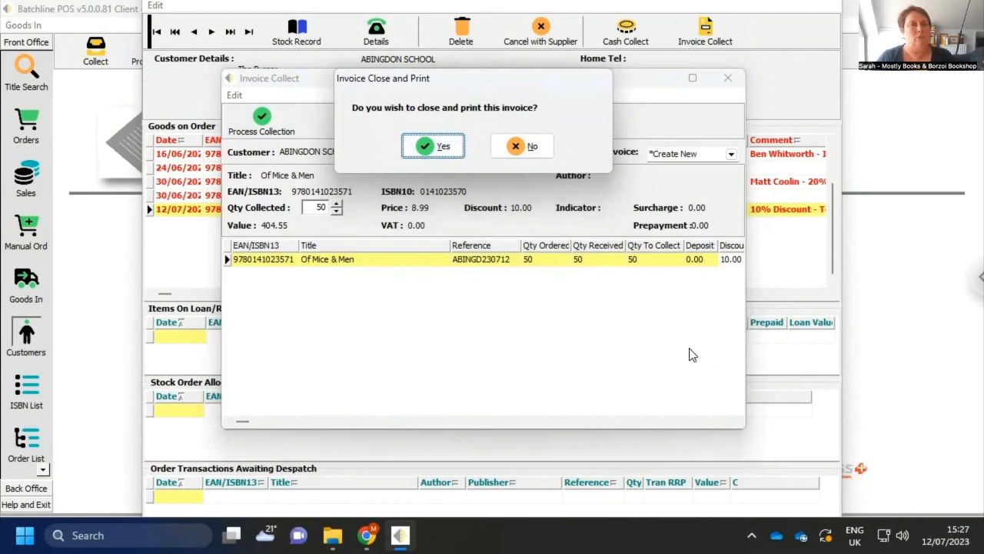
drag(518, 78, 522, 117)
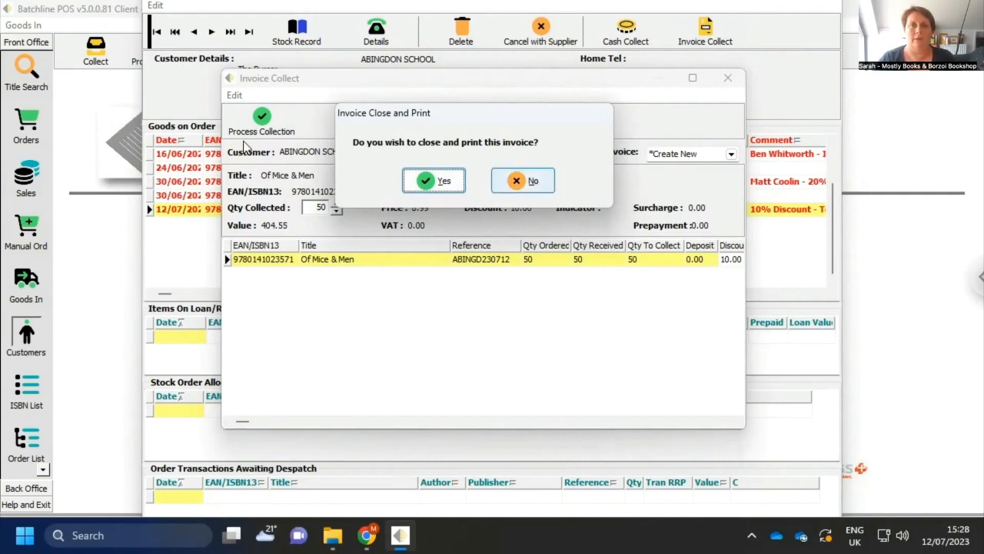
click(532, 180)
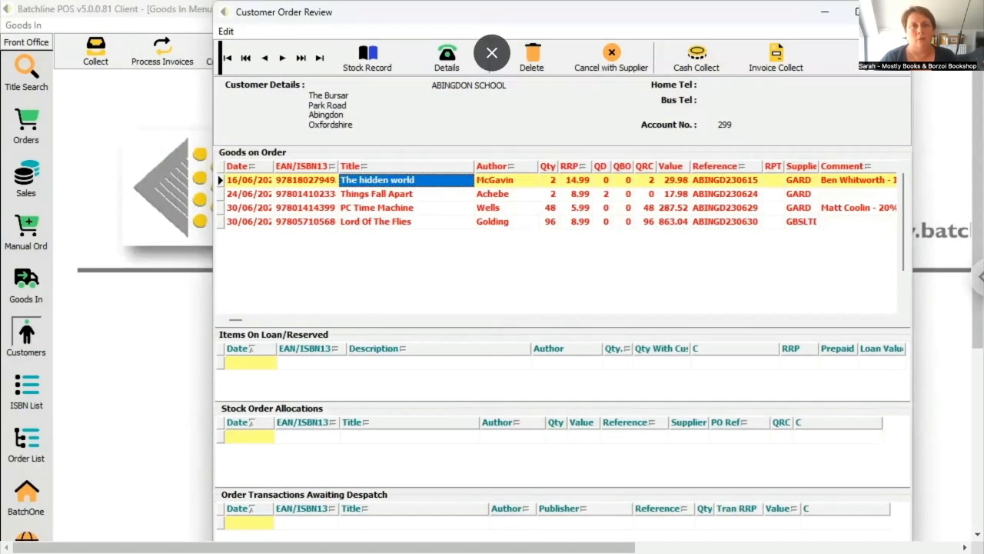
Close the customer order review and open Abingdon School's list of open invoices.
click(492, 52)
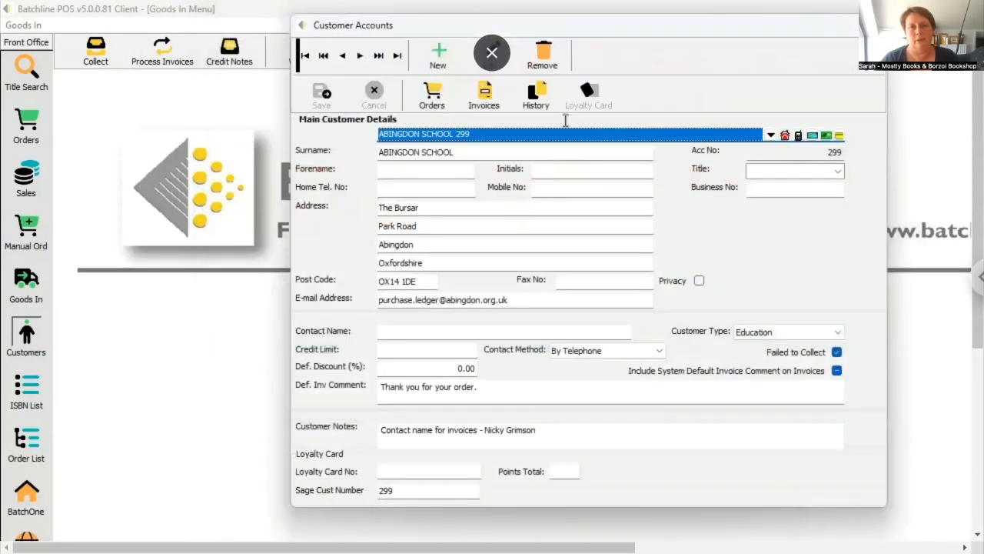
click(483, 97)
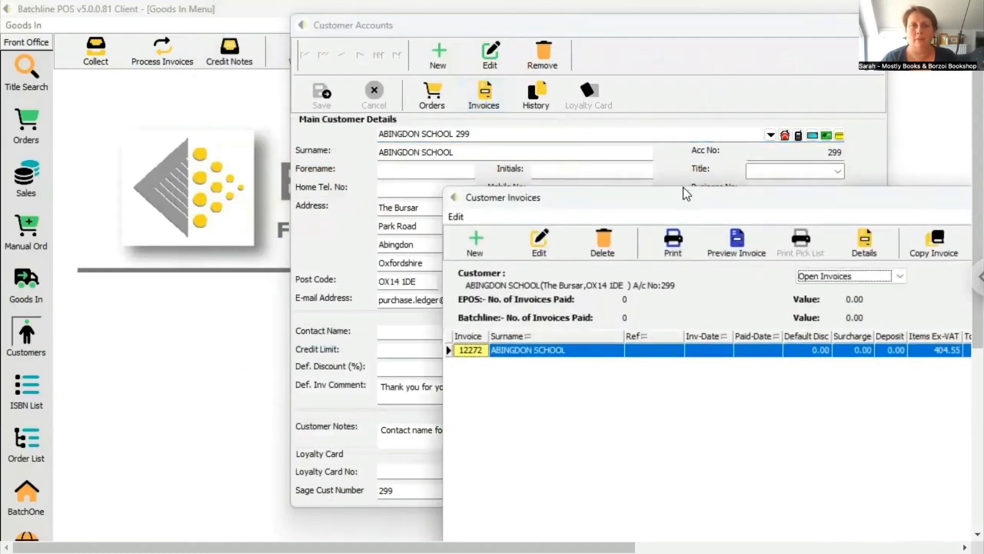
drag(670, 193, 433, 105)
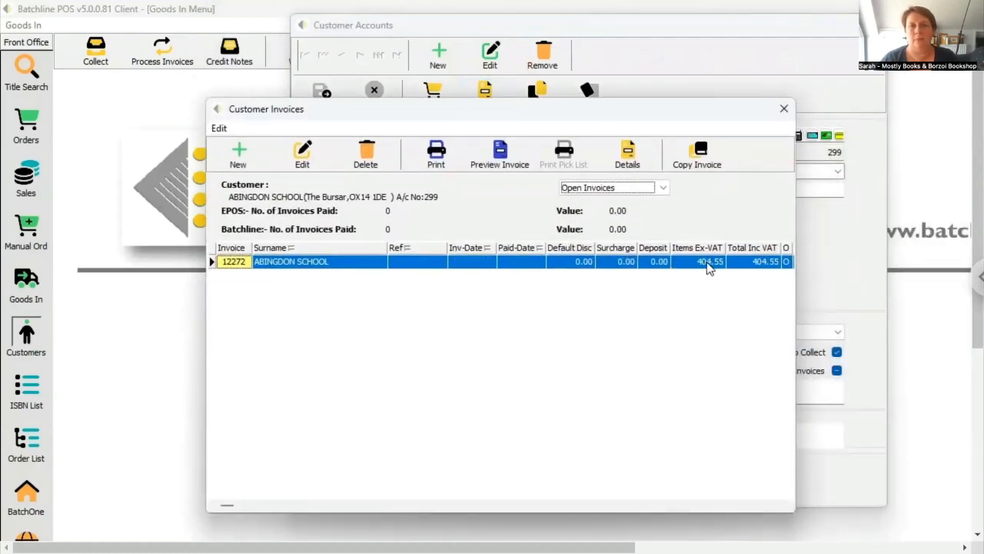
Open the new invoice's details, check the title, quantity and discount of the Of Mice & Men line, and close the details.
click(619, 156)
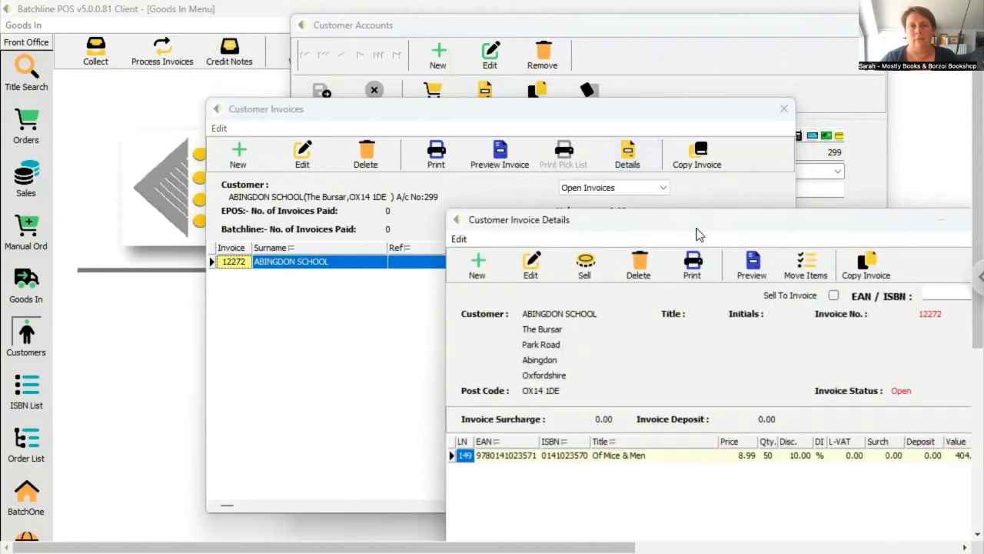
drag(681, 219, 433, 126)
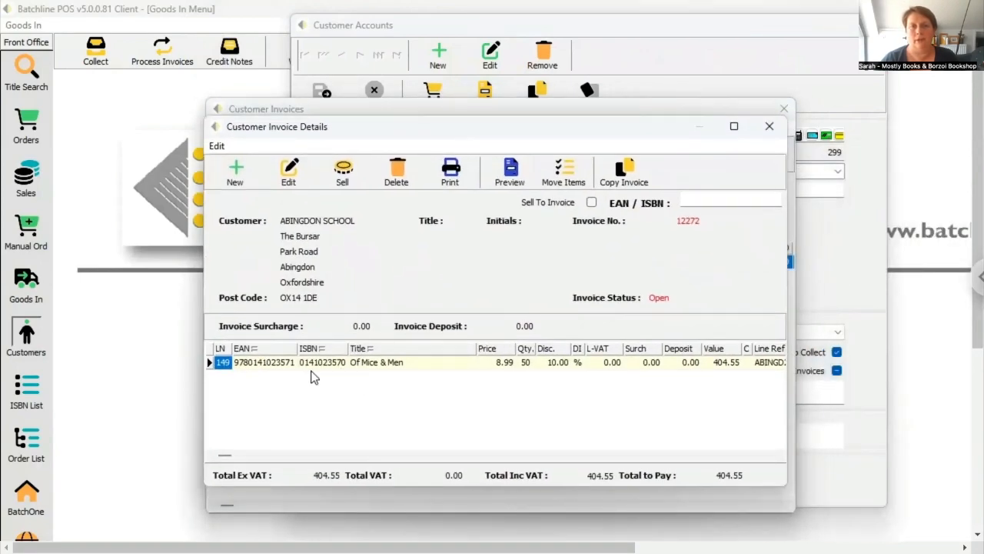
click(526, 362)
click(419, 362)
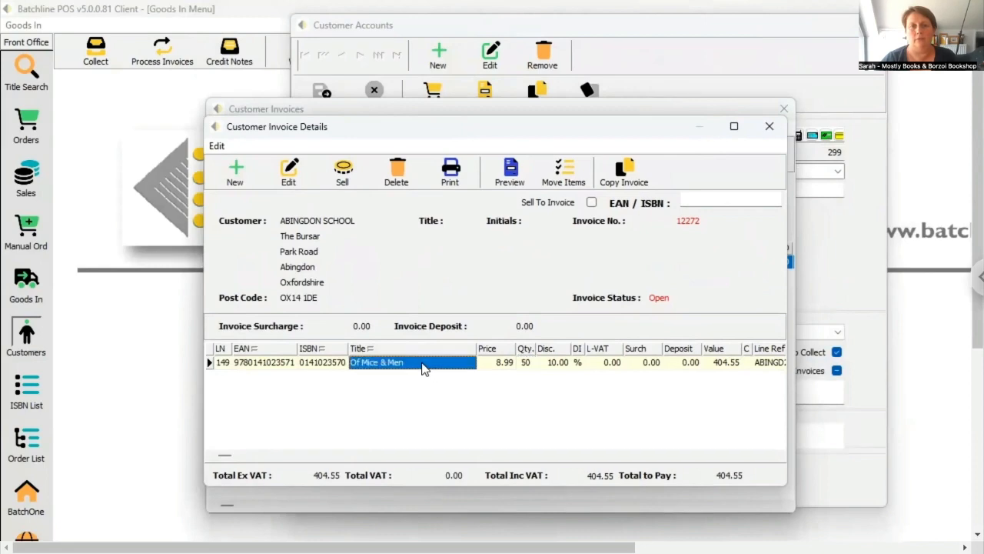
click(567, 368)
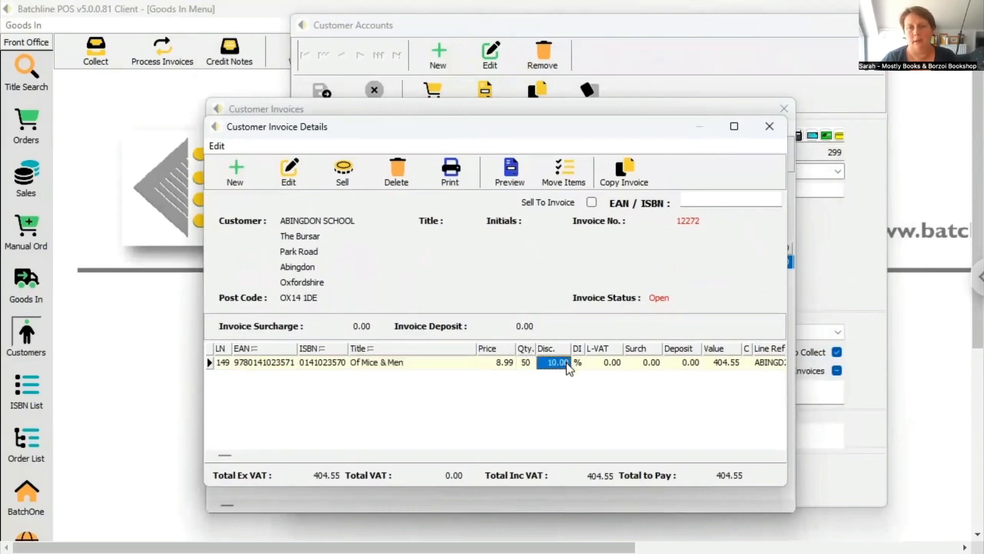
click(770, 127)
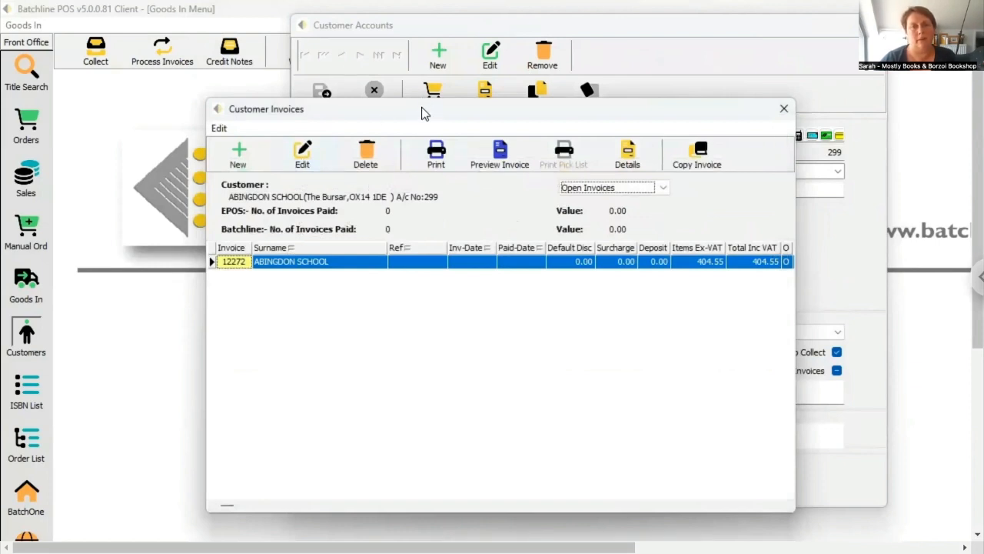
Open the invoice header for editing and add "Books as requested." after the existing thank-you text in the invoice comment.
drag(422, 113, 416, 90)
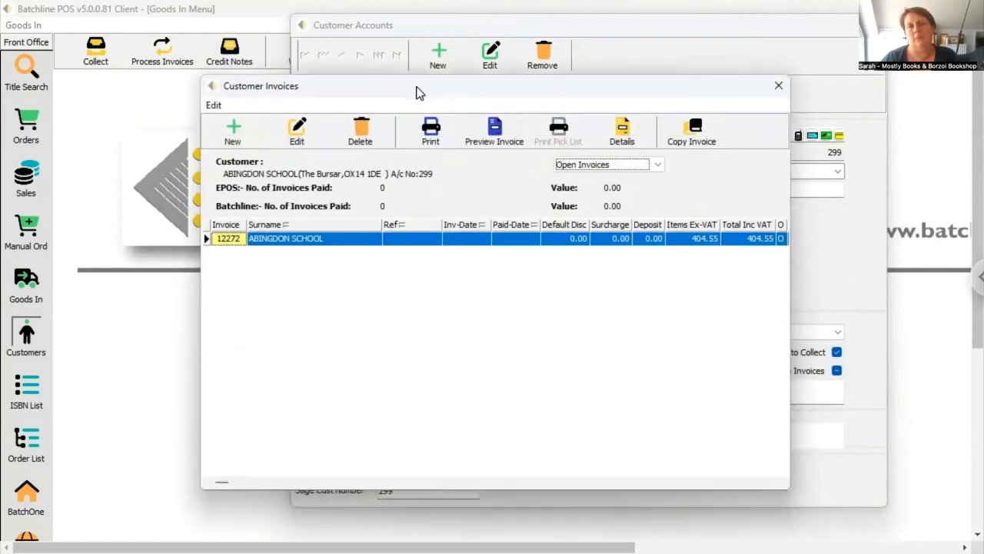
click(300, 132)
drag(684, 267, 534, 129)
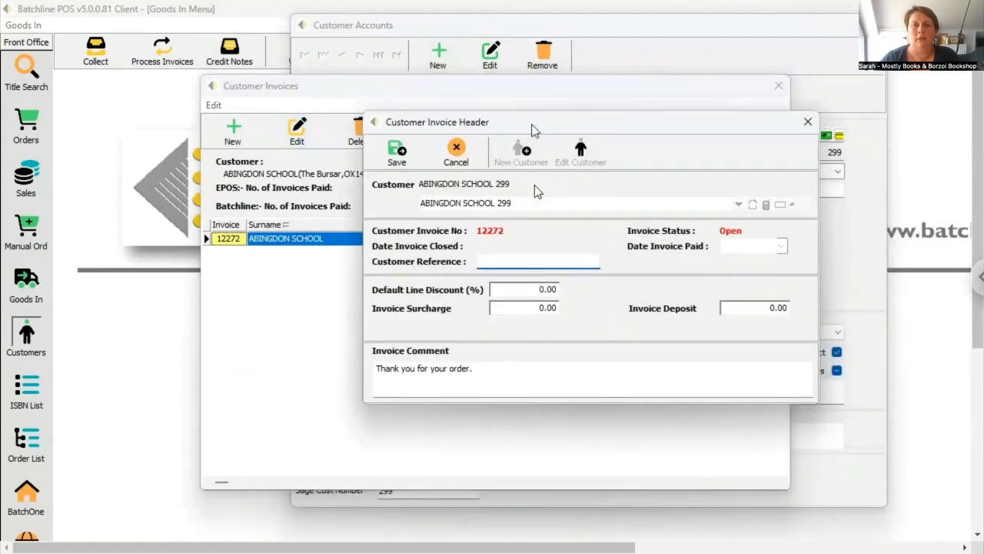
drag(477, 369, 324, 366)
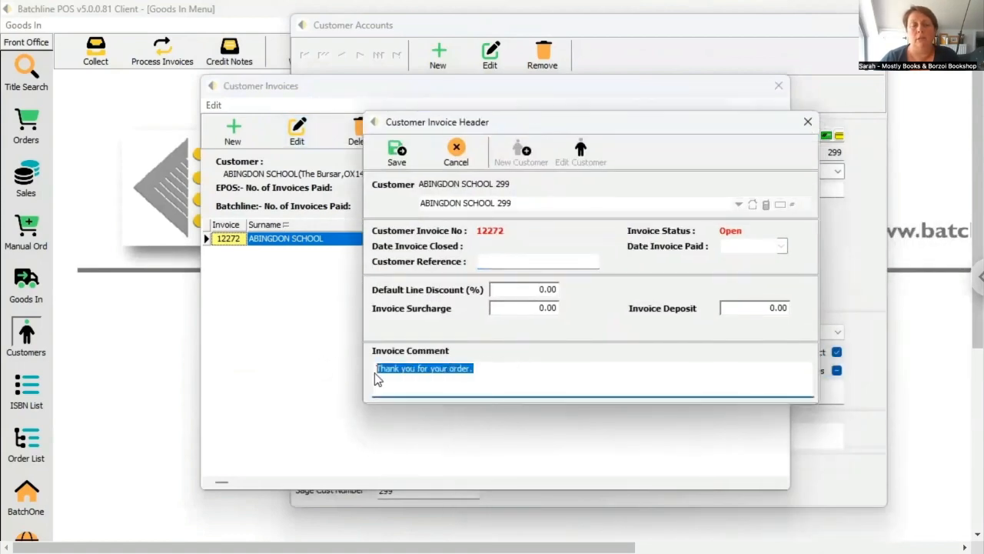
click(587, 373)
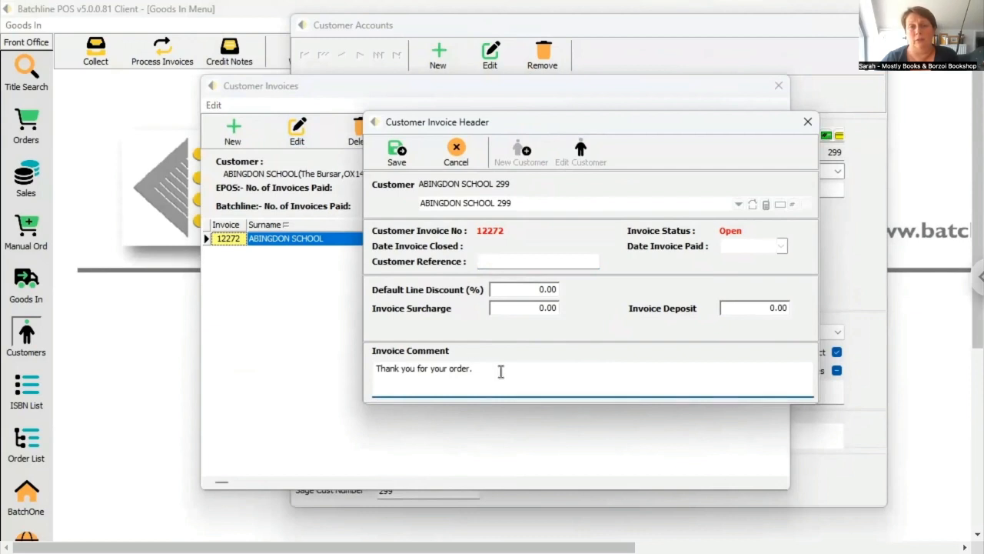
text(B)
key(Caps_Lock)
text(o)
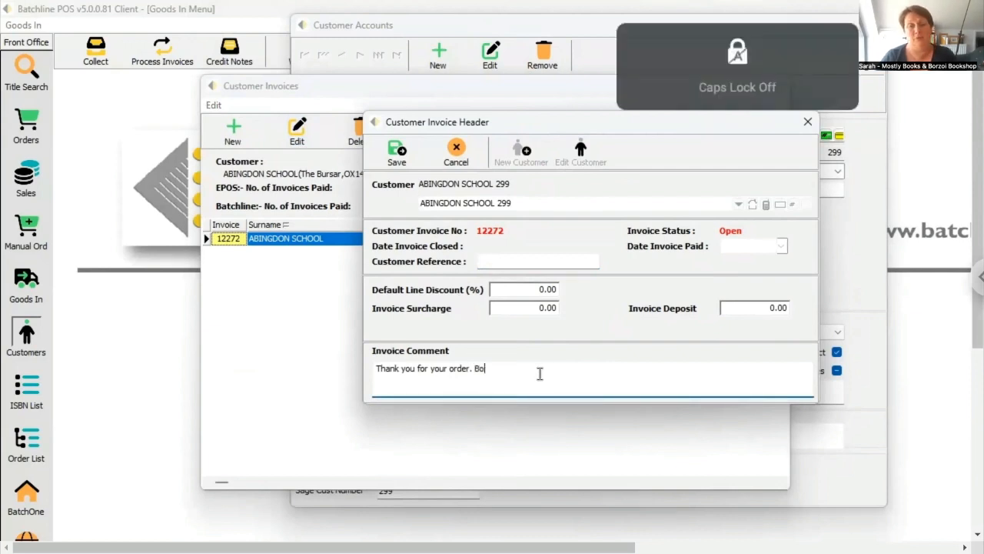
text(ok s)
key(BackSpace)
key(BackSpace)
text(s)
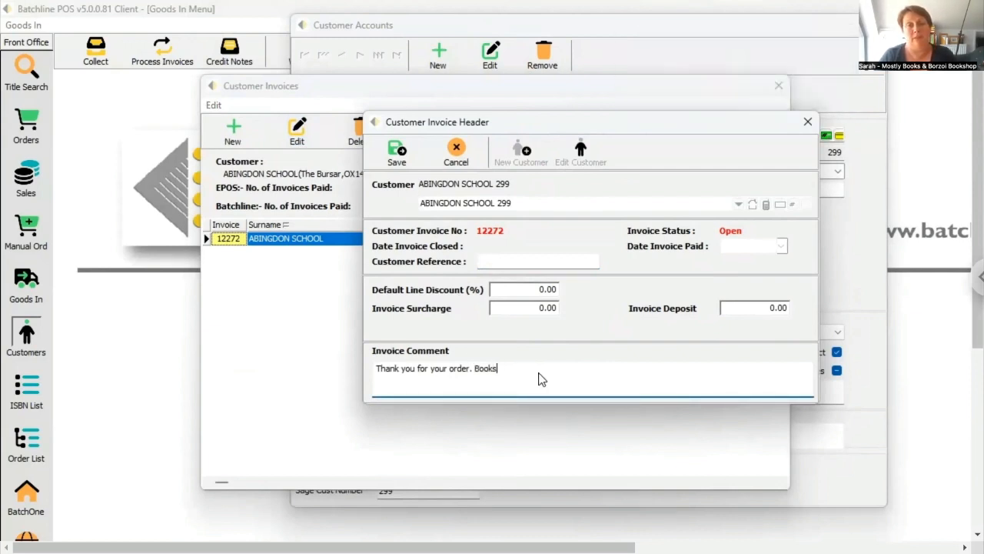
text( as requested.)
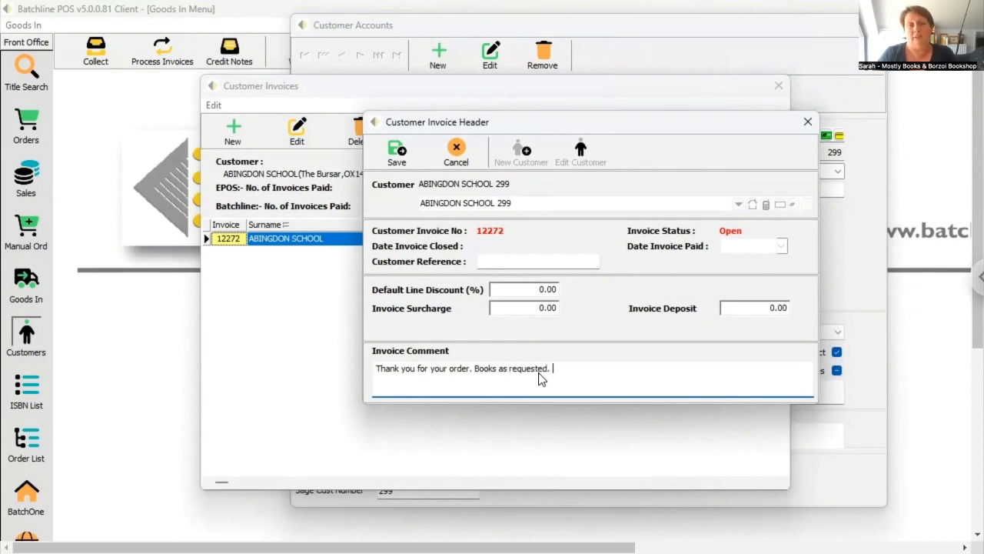
Reorder the invoice comment to read "Books as requested. Thank you for your order.".
drag(475, 367, 290, 384)
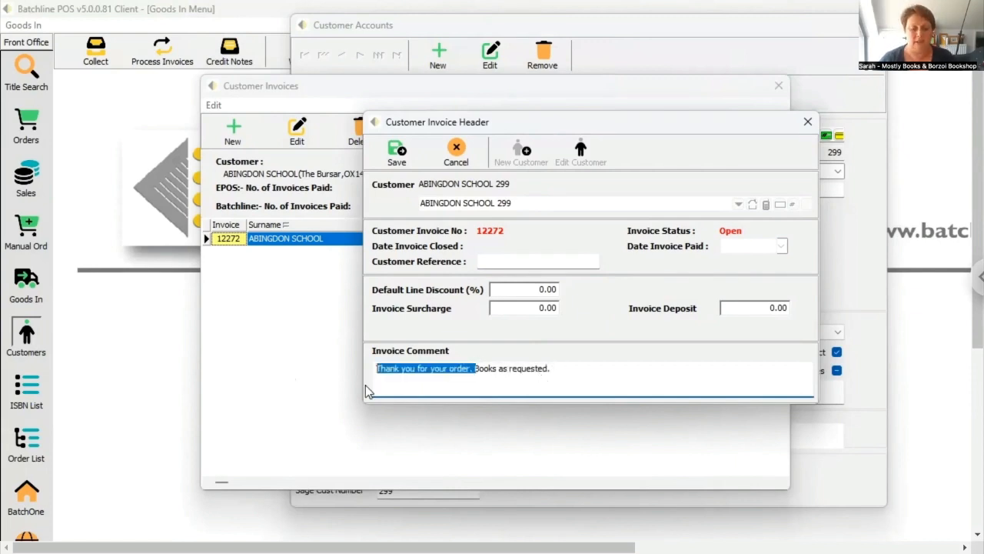
key(BackSpace)
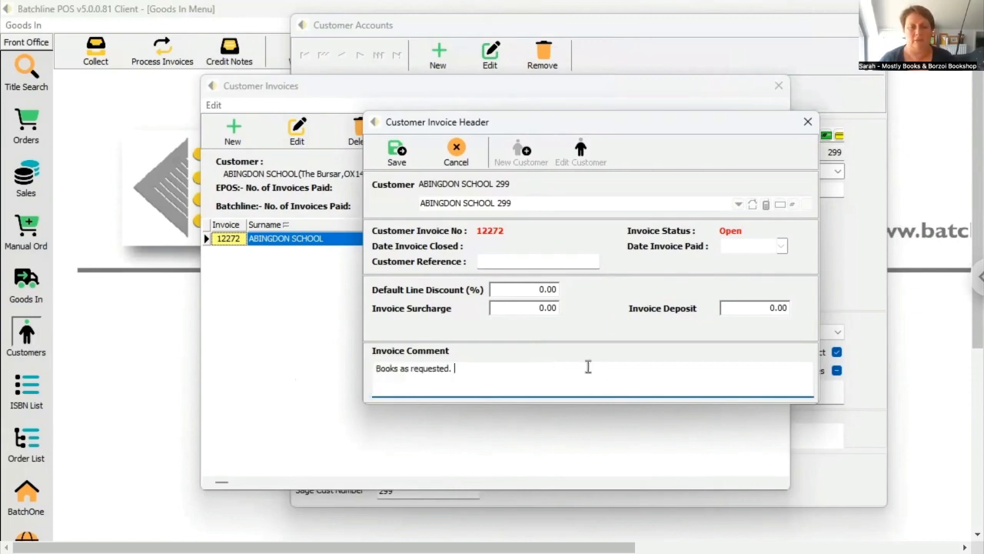
key(ctrl+z)
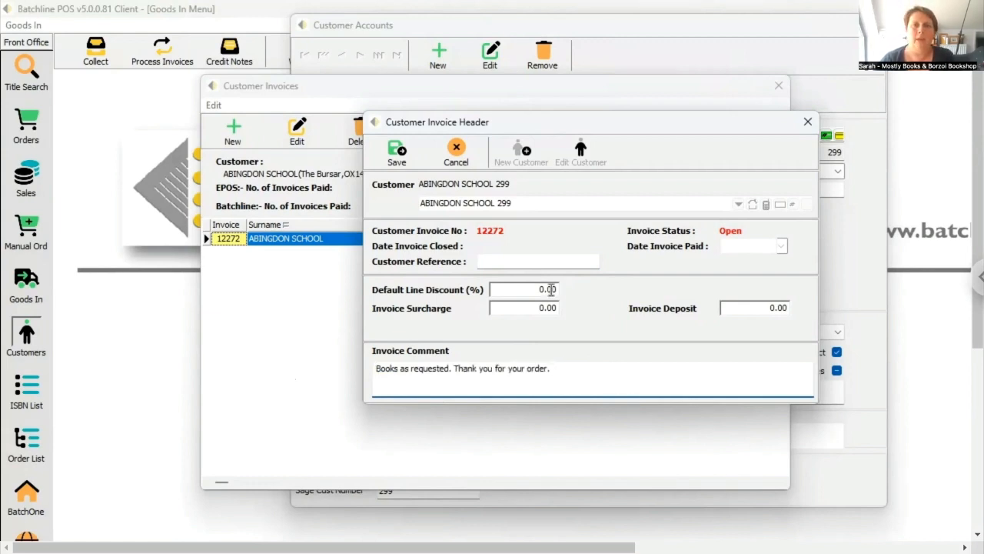
Try a default line discount of 15% in the invoice header.
click(515, 290)
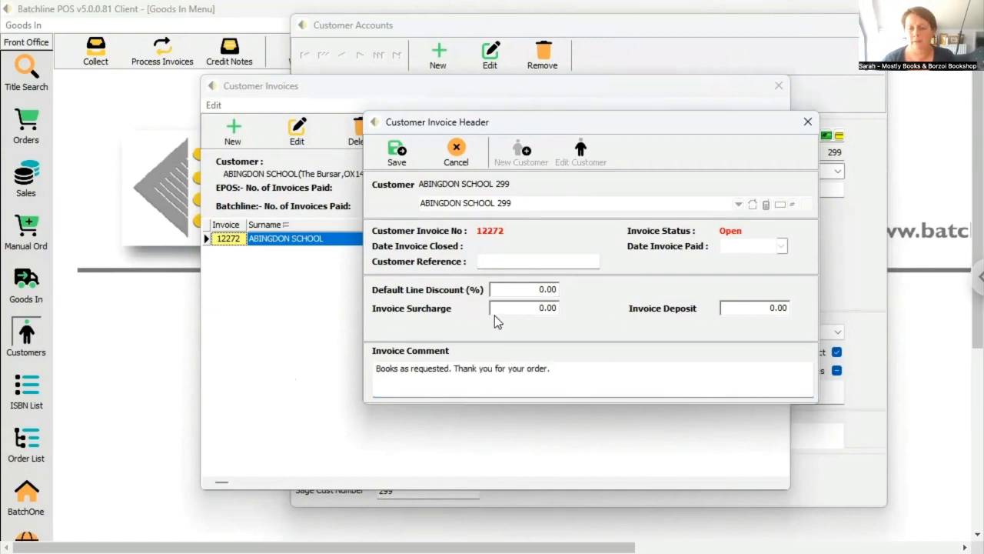
key(BackSpace)
key(BackSpace)
key(BackSpace)
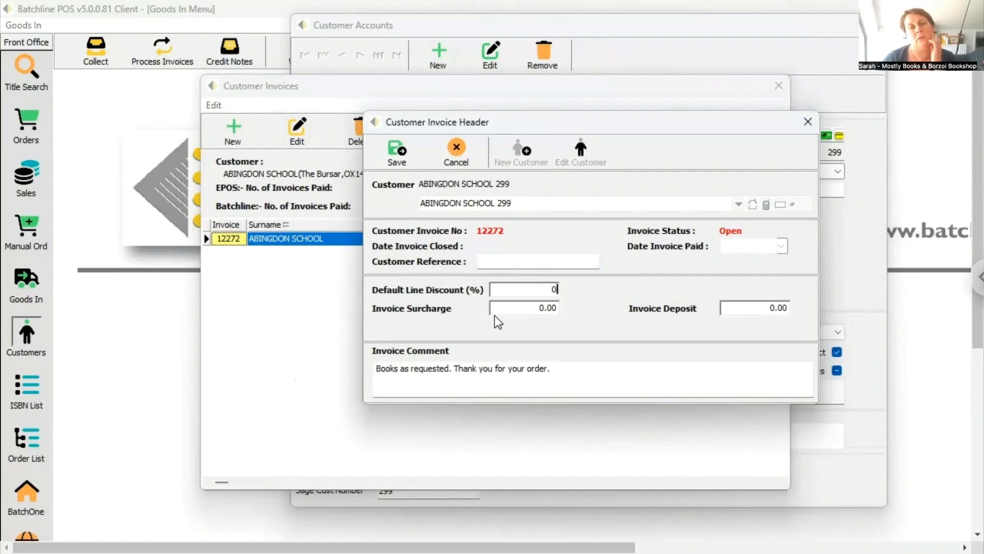
key(BackSpace)
text(15)
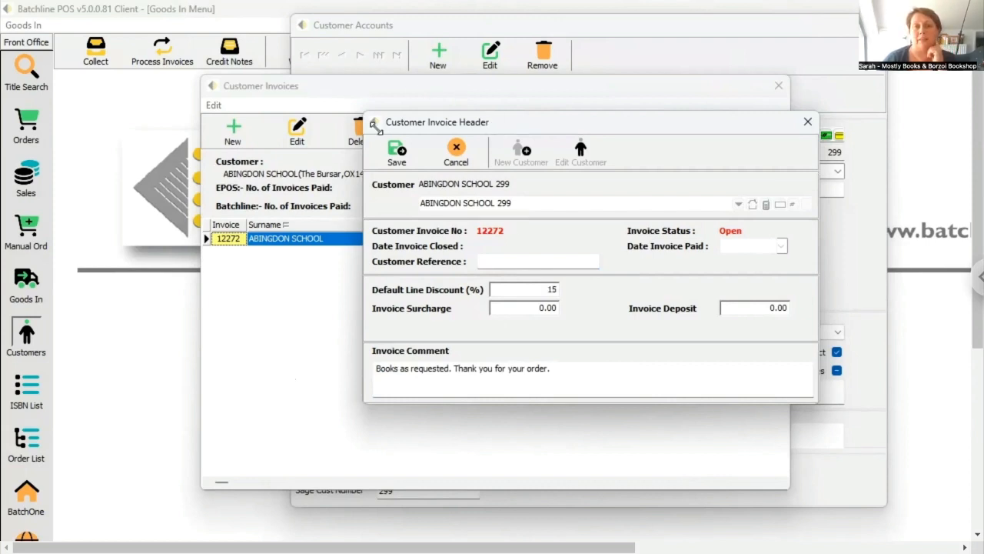
drag(553, 127, 532, 284)
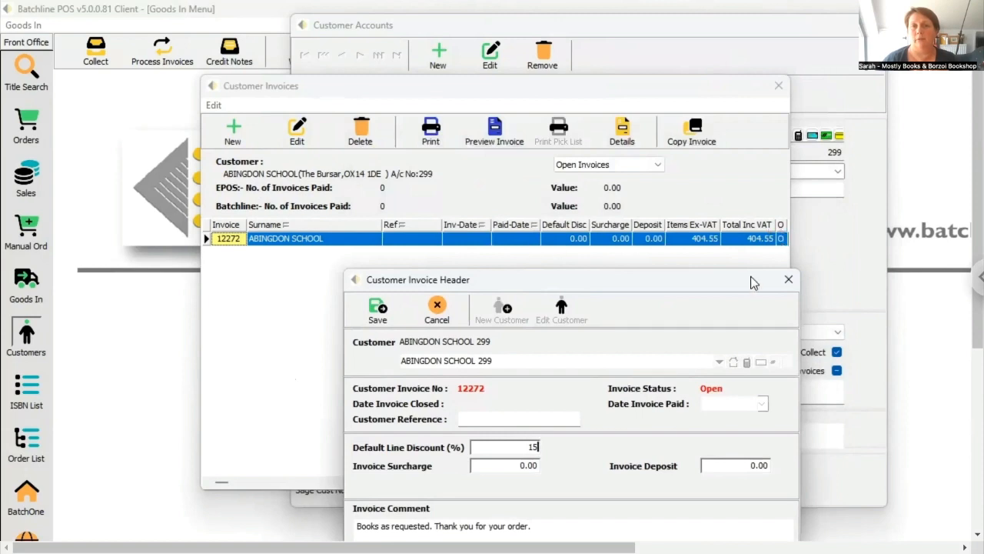
drag(742, 281, 722, 167)
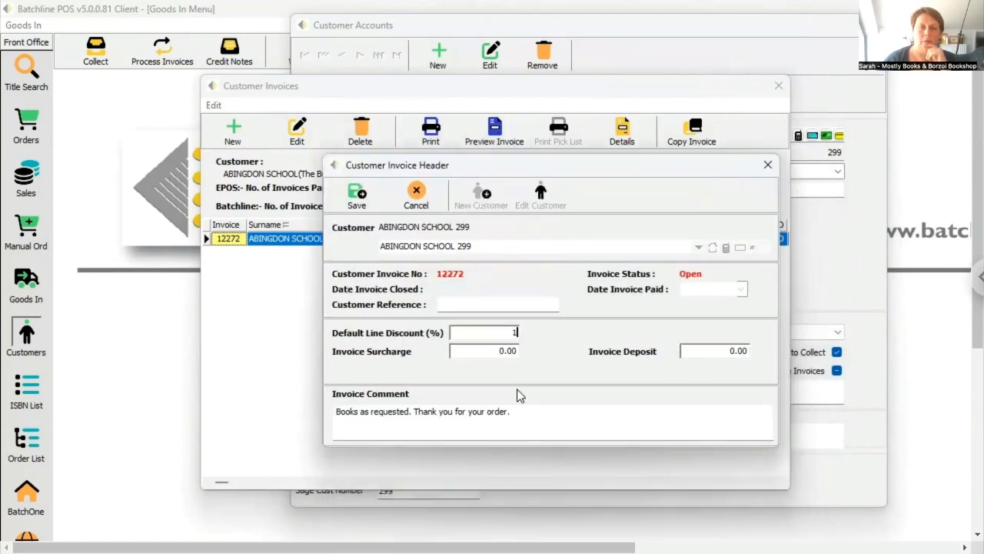
Enter the teacher's name as the customer reference in the invoice header.
click(507, 304)
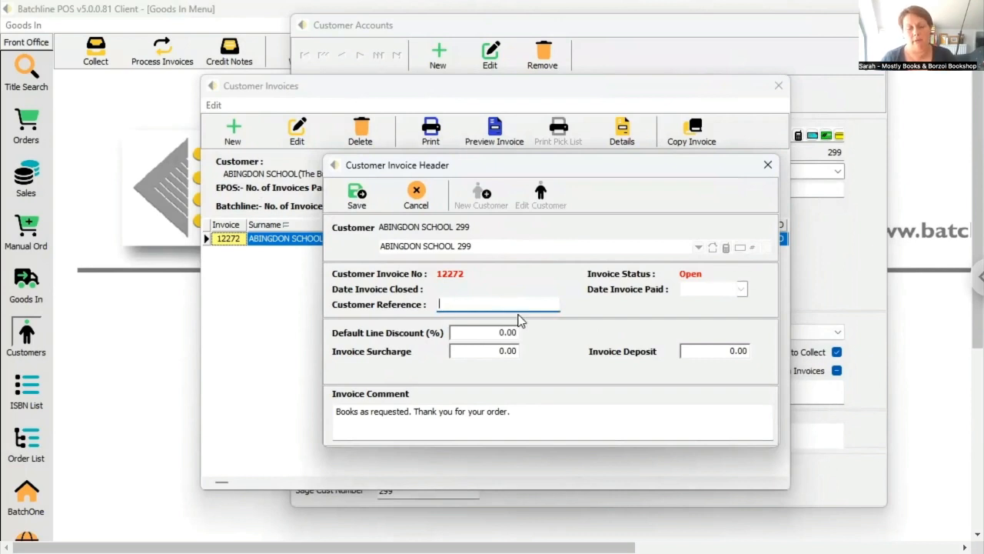
key(Caps_Lock)
text(Mr )
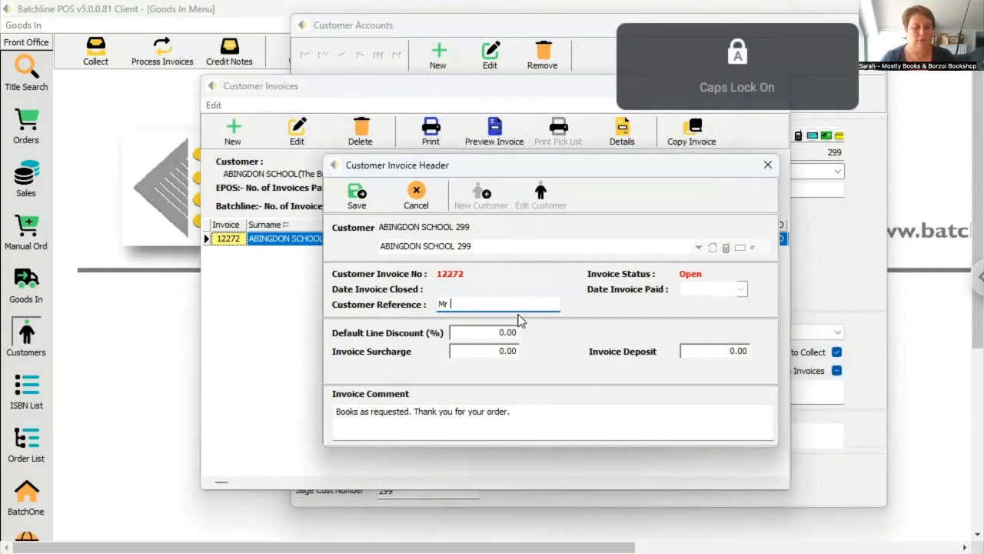
text(T)
key(Caps_Lock)
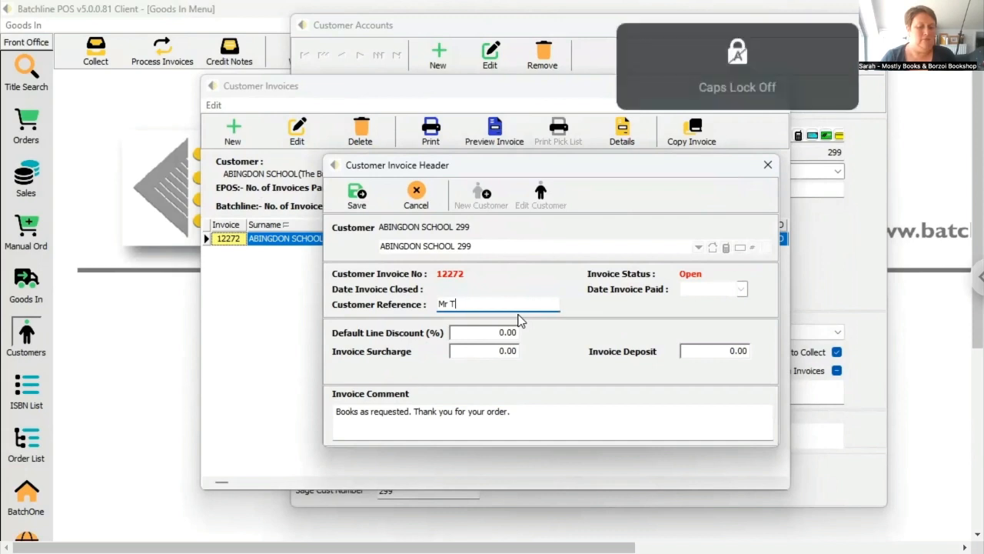
text(eacher)
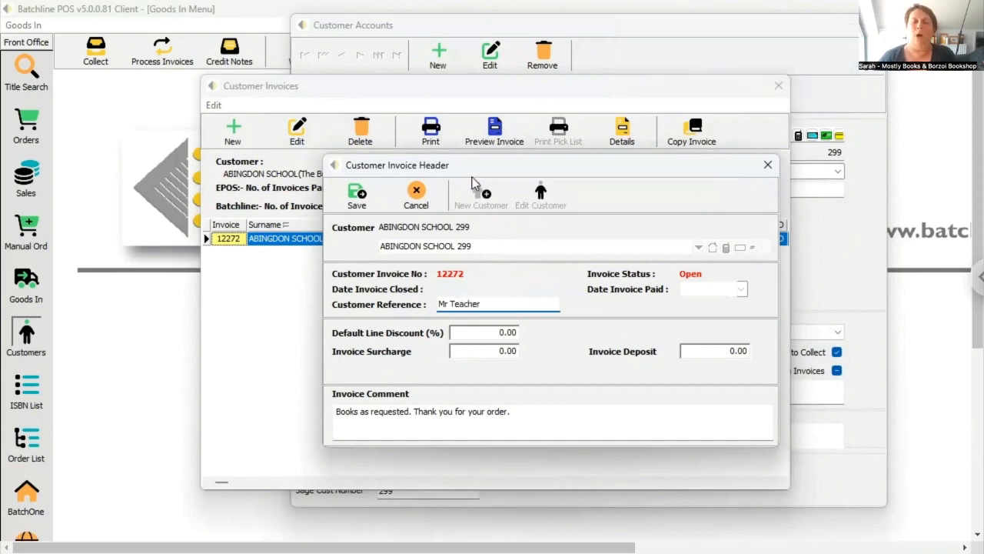
drag(507, 305, 363, 304)
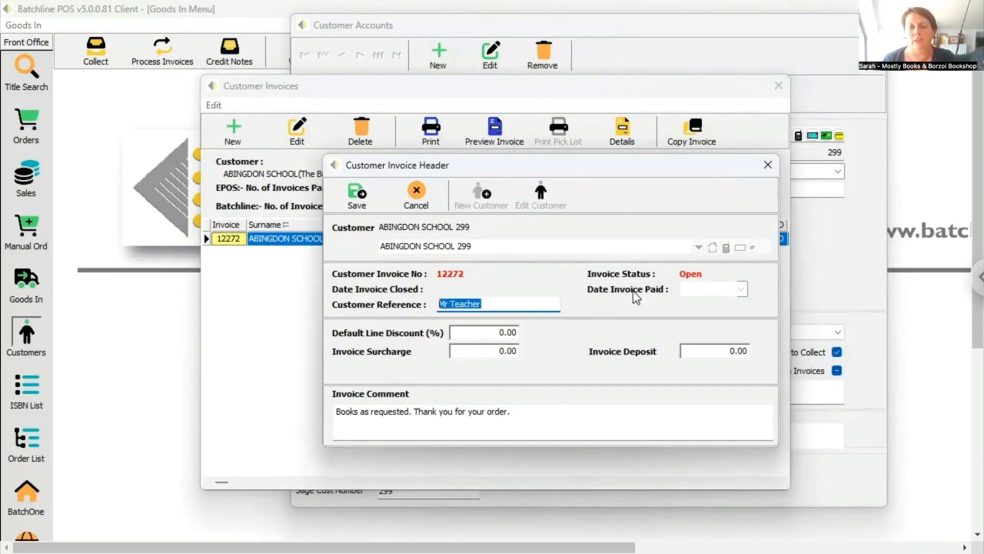
click(507, 300)
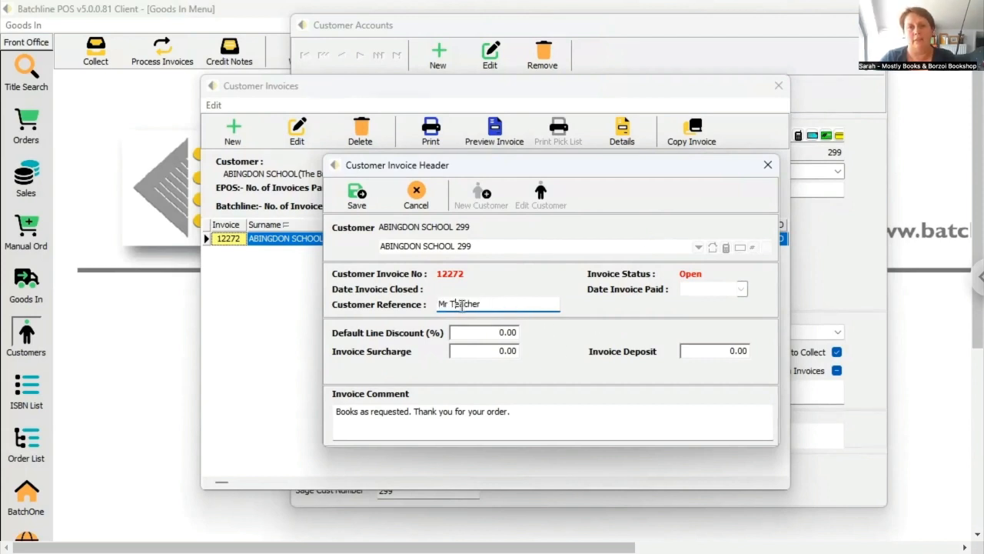
double_click(459, 304)
click(530, 309)
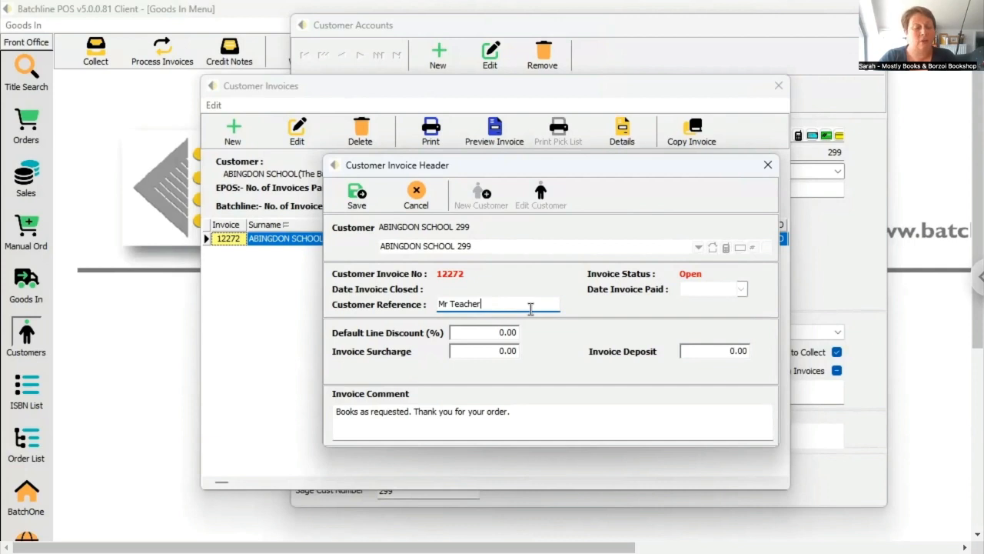
drag(530, 309, 382, 309)
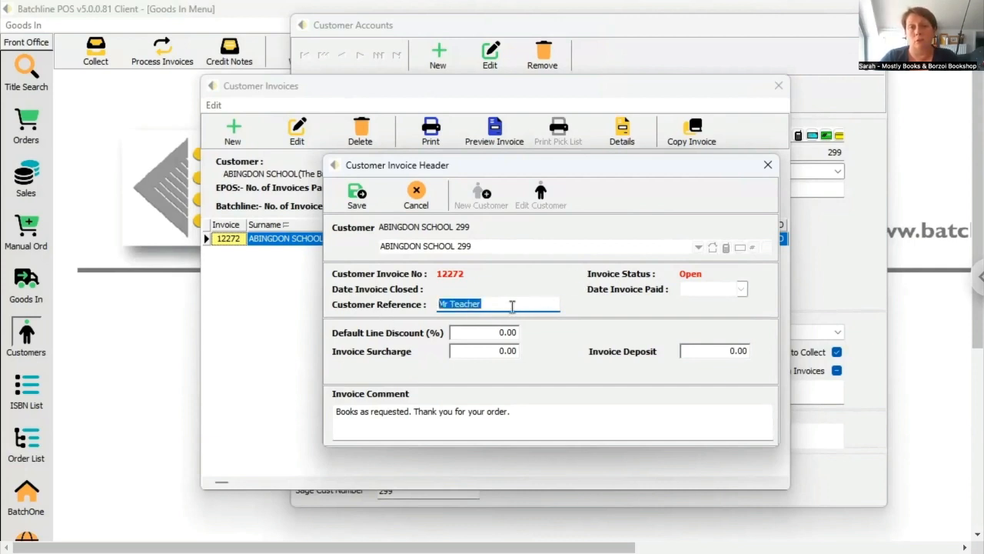
Save the invoice header with the teacher's name as customer reference and the completed comment.
drag(513, 307, 397, 306)
click(515, 303)
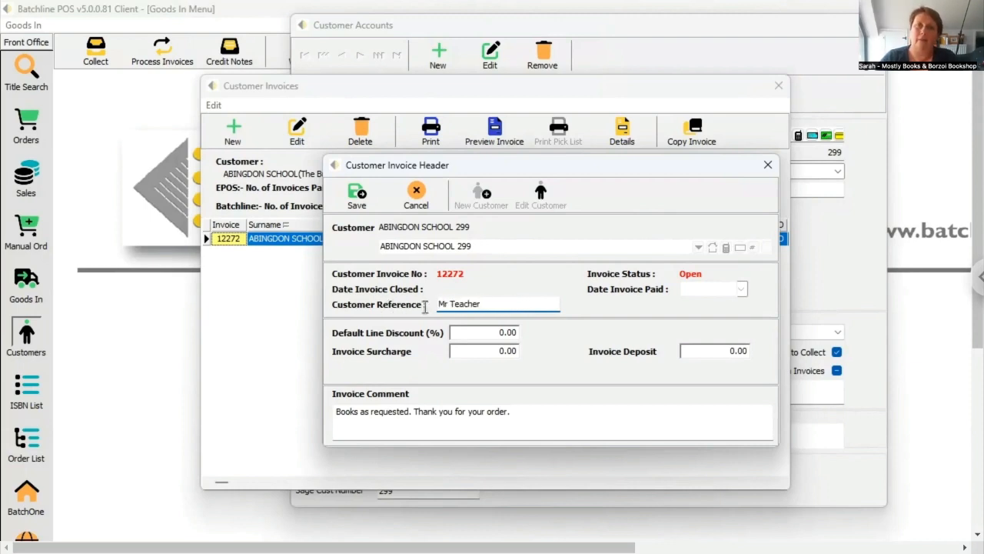
drag(426, 307, 486, 306)
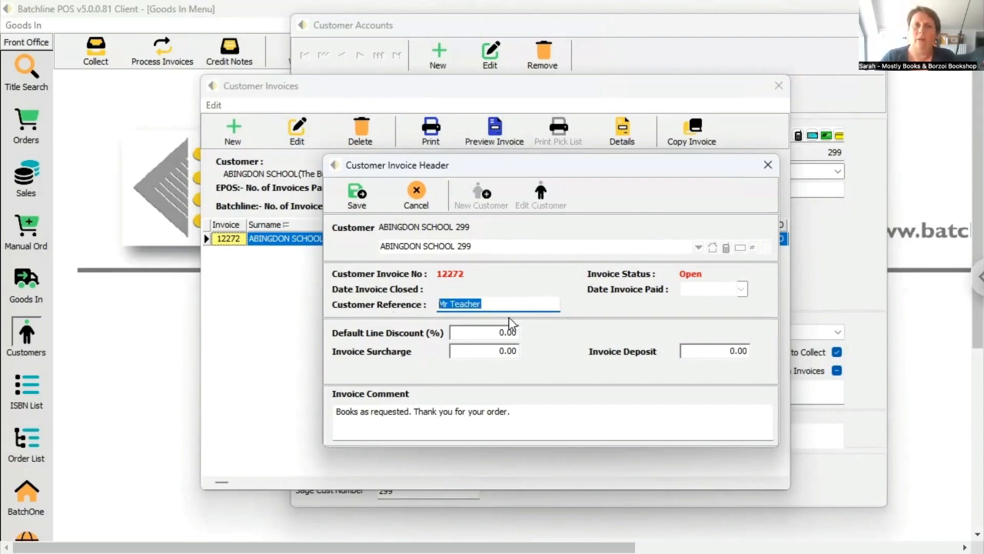
click(511, 431)
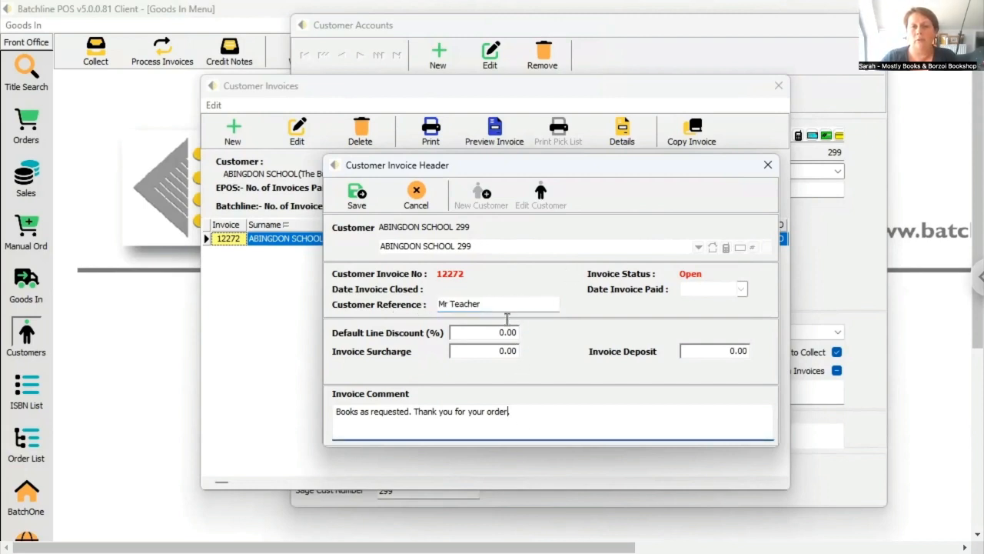
click(507, 305)
click(358, 199)
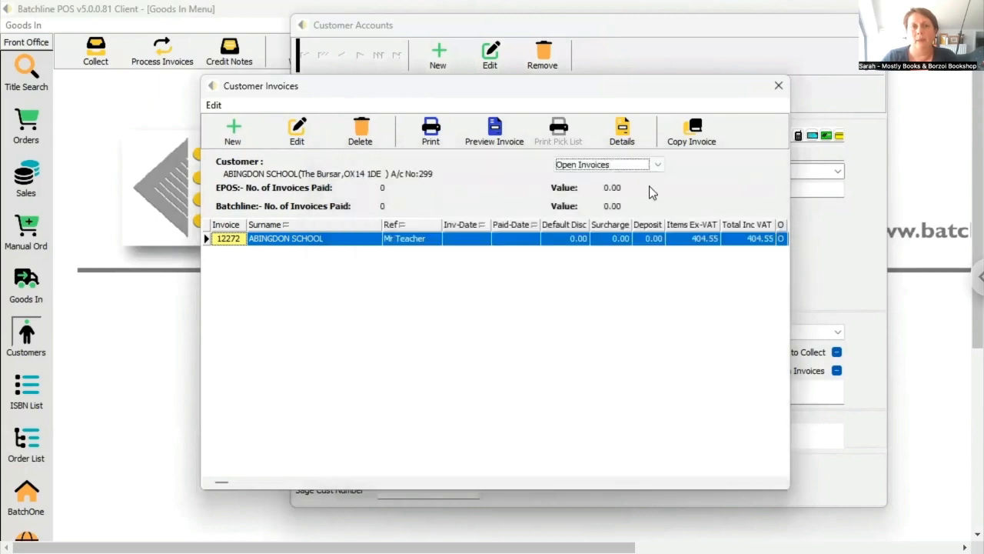
Preview the open Abingdon School invoice in the Mostly Books Invoice Consolidate_WithDiscount_210226.rtm format.
drag(497, 91, 491, 57)
click(489, 105)
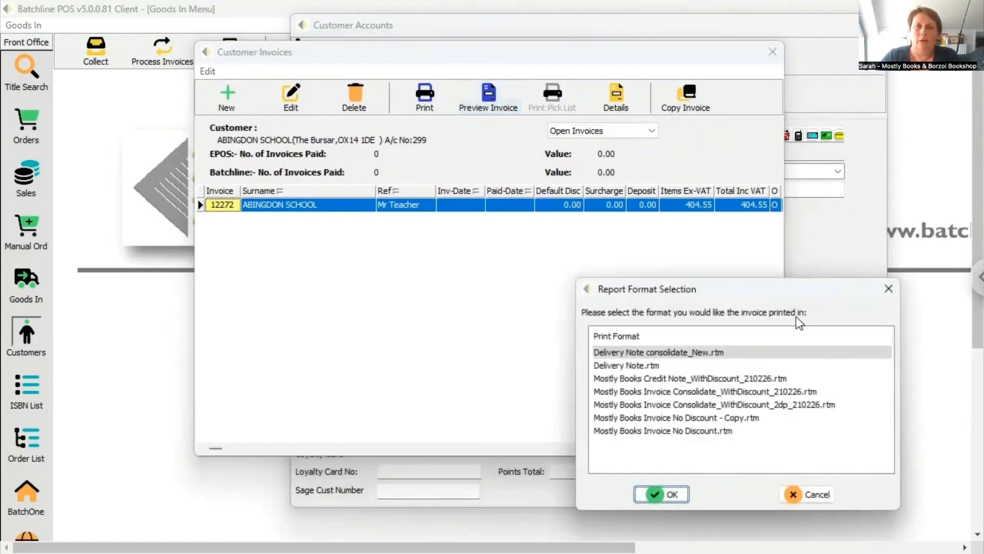
drag(782, 293, 547, 120)
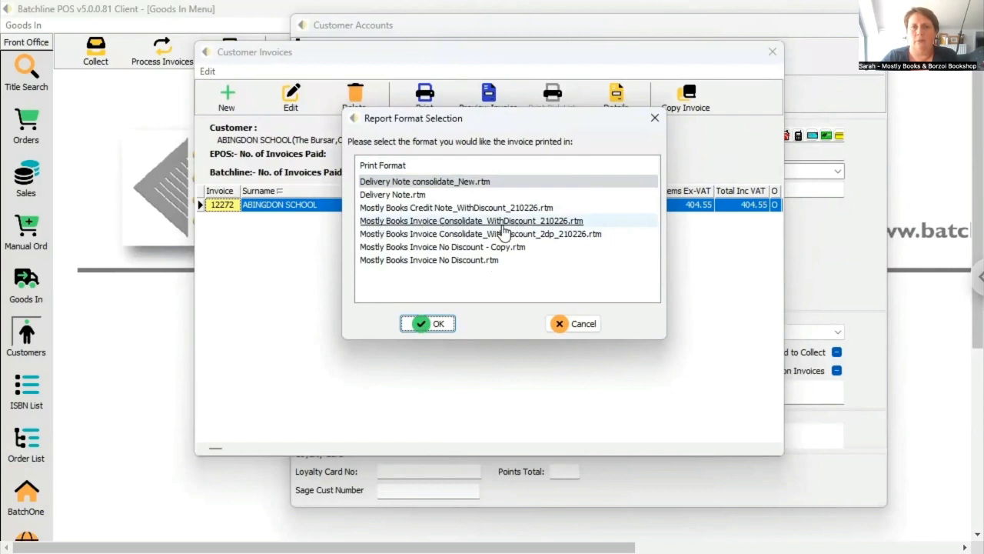
click(527, 221)
click(435, 323)
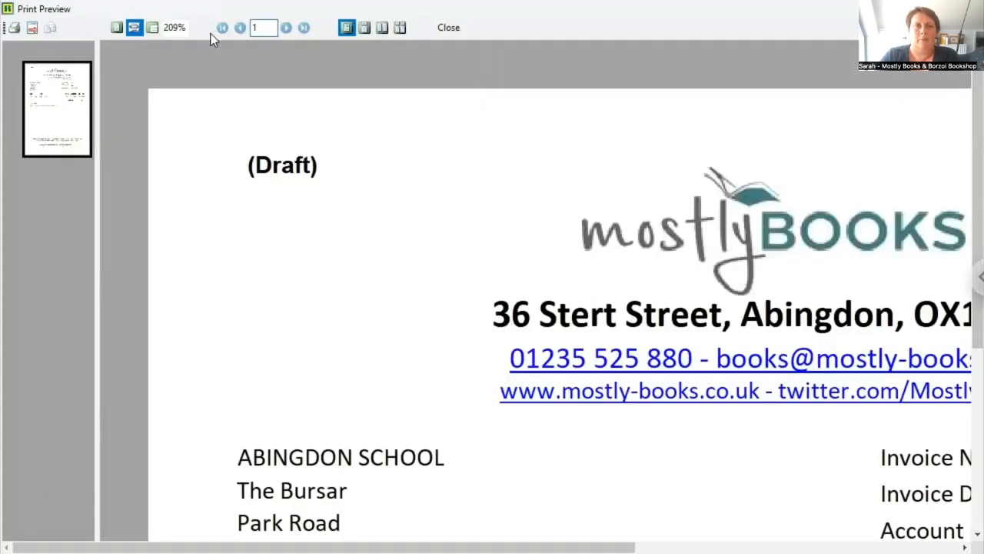
Check the draft invoice's address, reference details, book line, discount, total due and comments, and close the preview.
scroll(436, 115, down, 3)
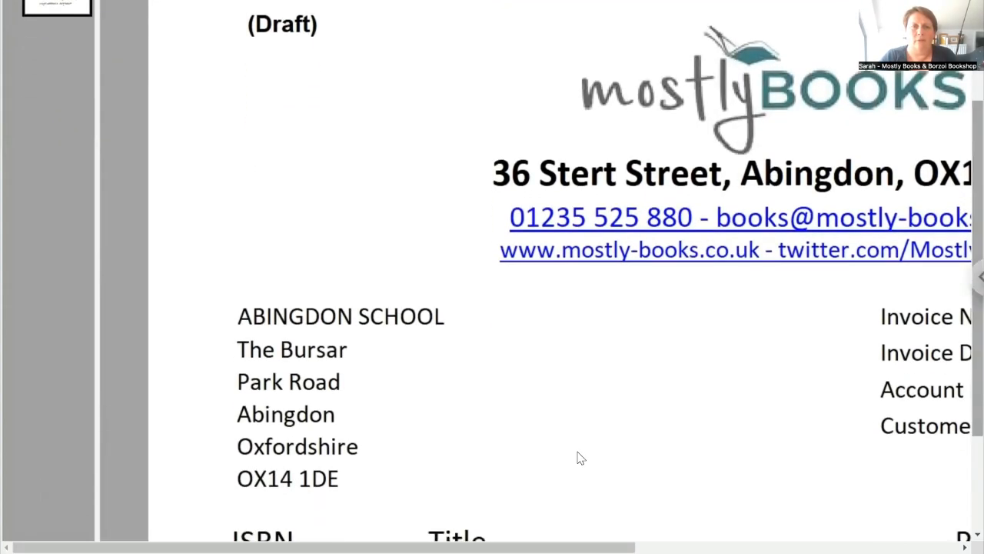
drag(324, 548, 473, 547)
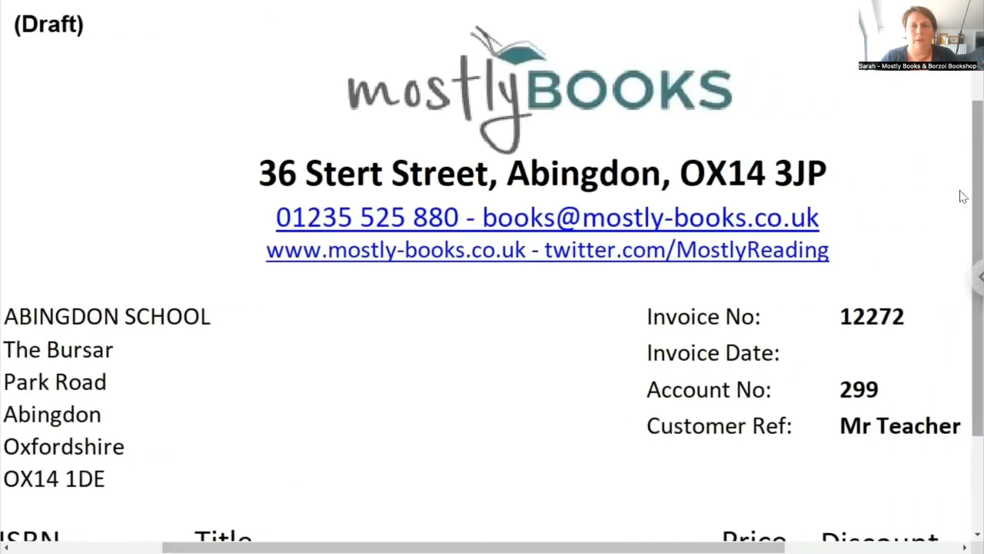
scroll(461, 185, down, 1)
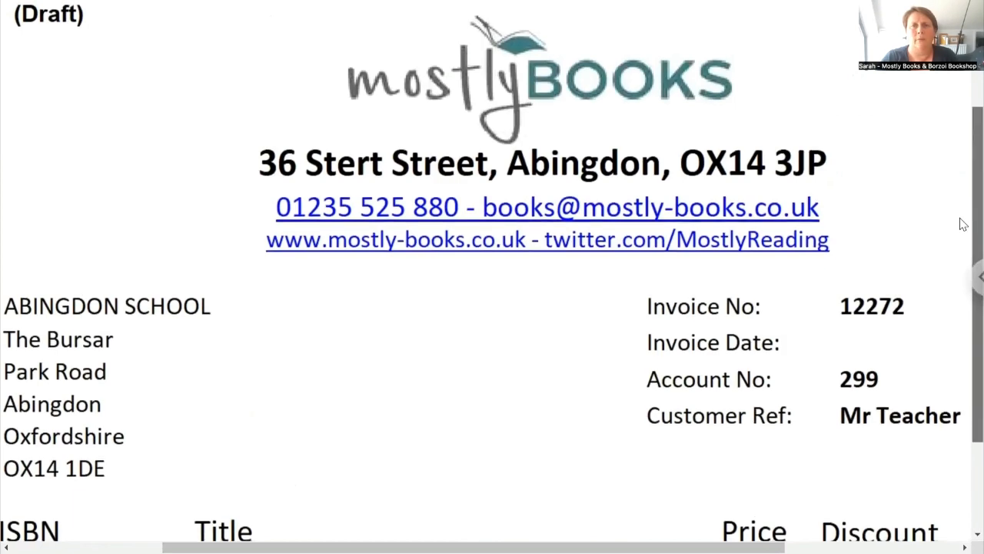
scroll(961, 287, down, 2)
scroll(961, 286, down, 1)
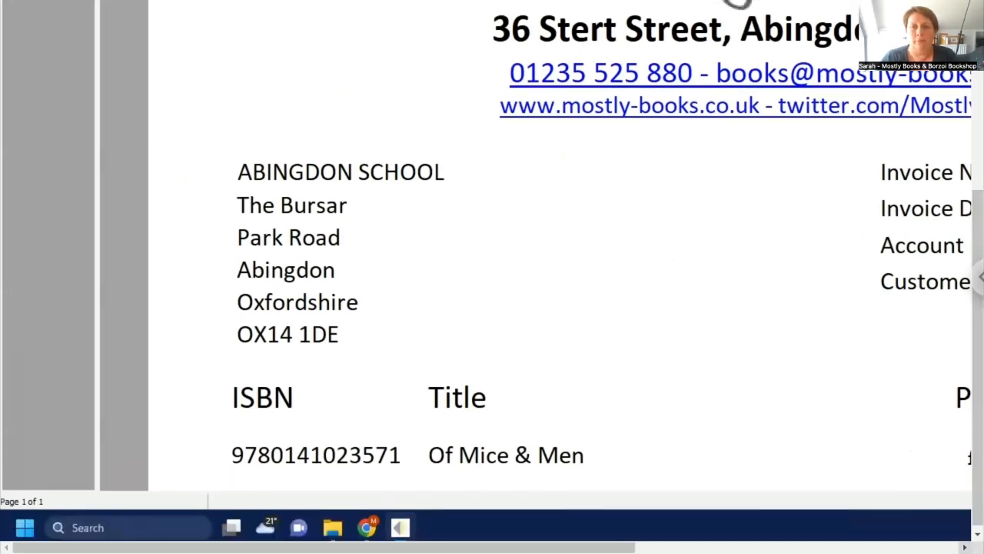
scroll(651, 452, right, 2)
scroll(835, 173, right, 2)
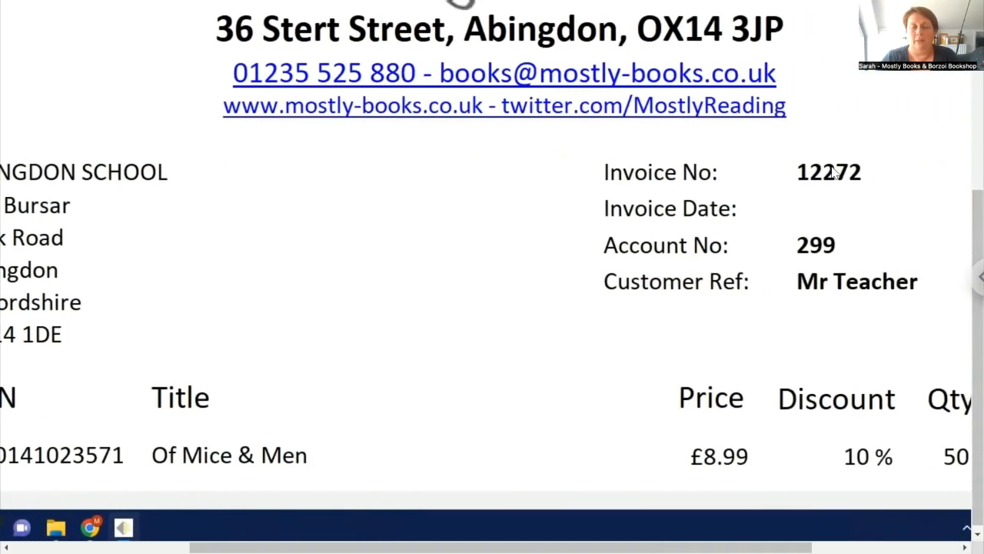
scroll(769, 204, down, 1)
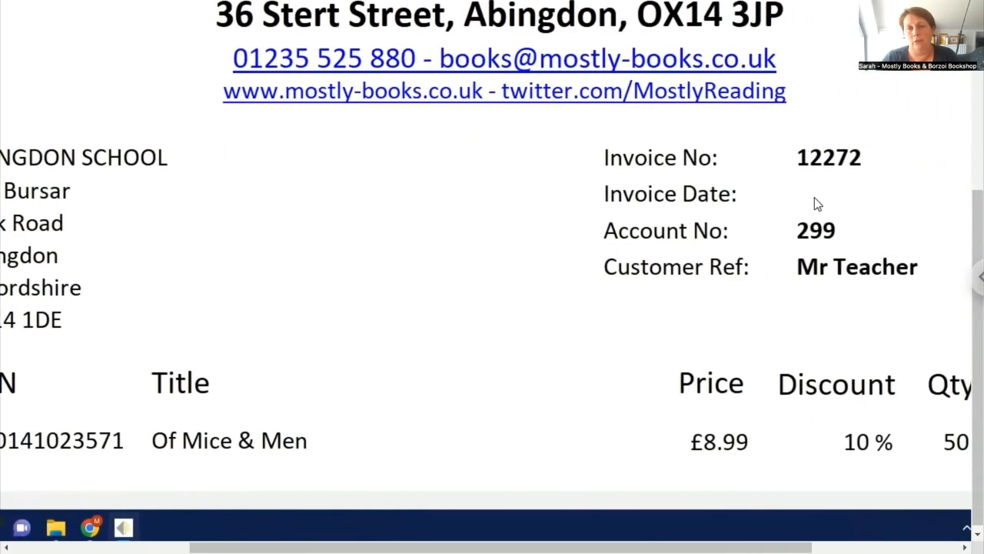
scroll(867, 252, up, 1)
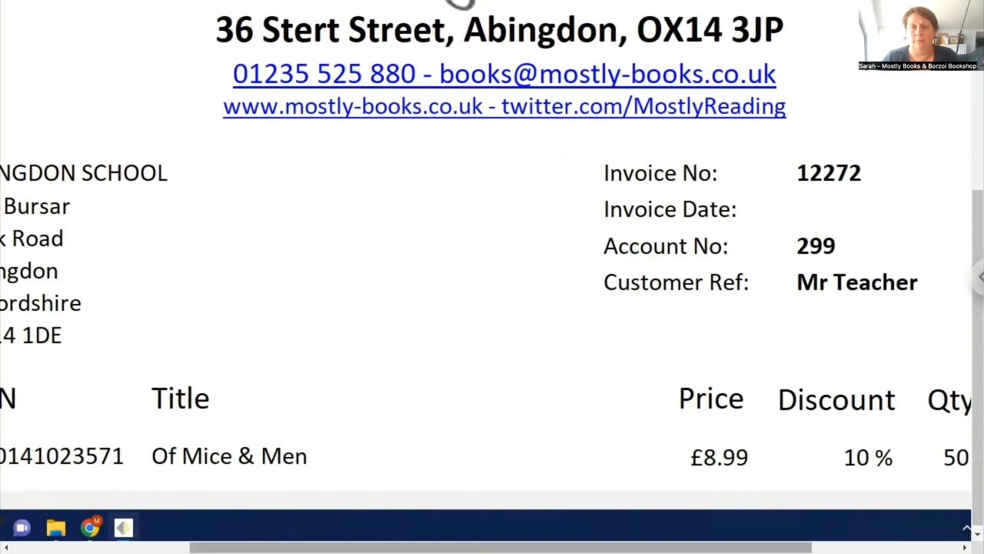
drag(680, 547, 534, 375)
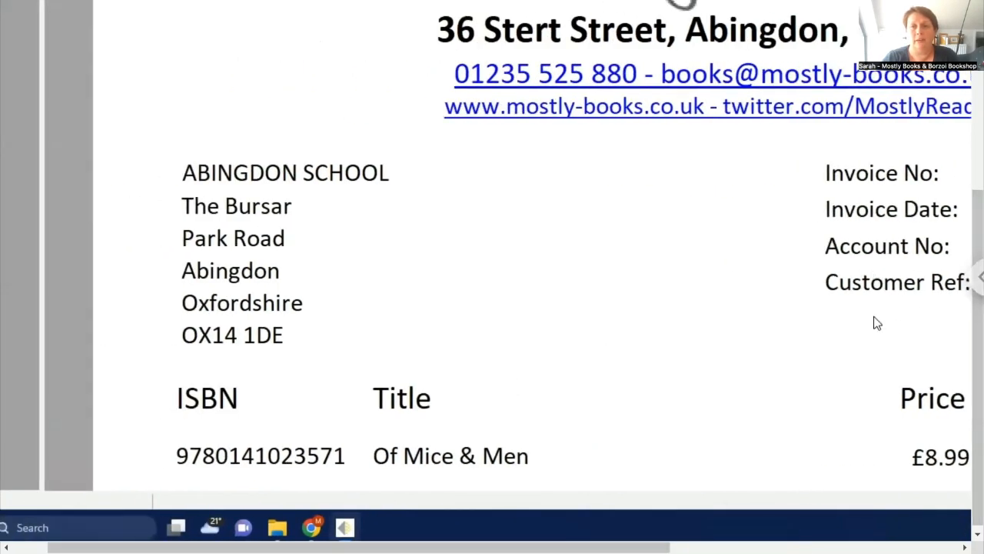
scroll(874, 319, down, 3)
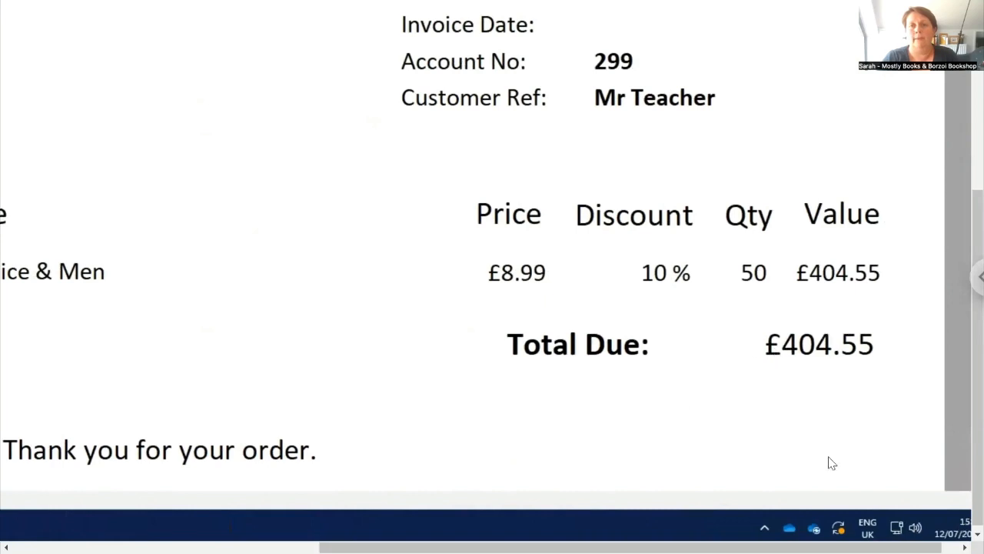
drag(805, 547, 535, 548)
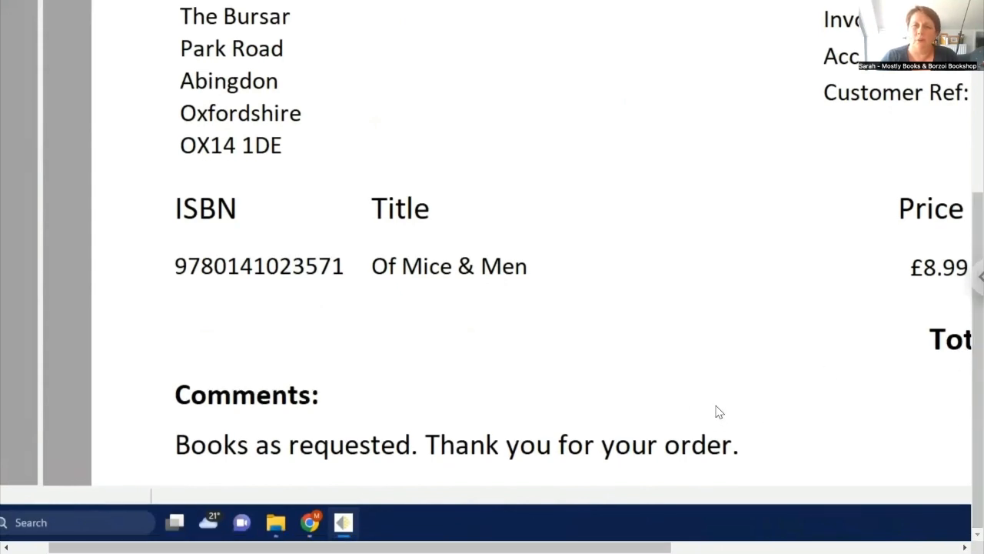
scroll(769, 396, down, 2)
scroll(768, 369, up, 4)
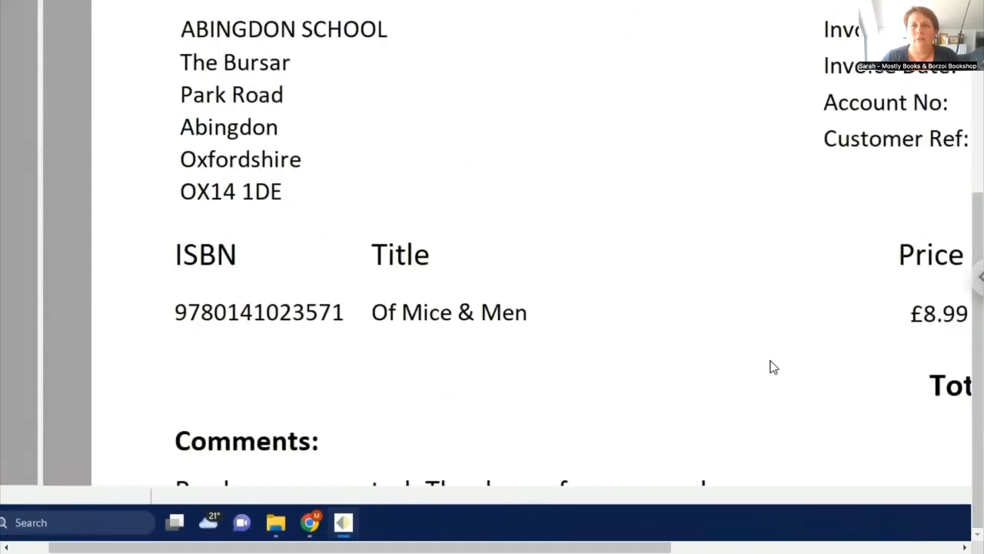
scroll(770, 365, up, 1)
drag(385, 547, 660, 547)
scroll(622, 347, up, 4)
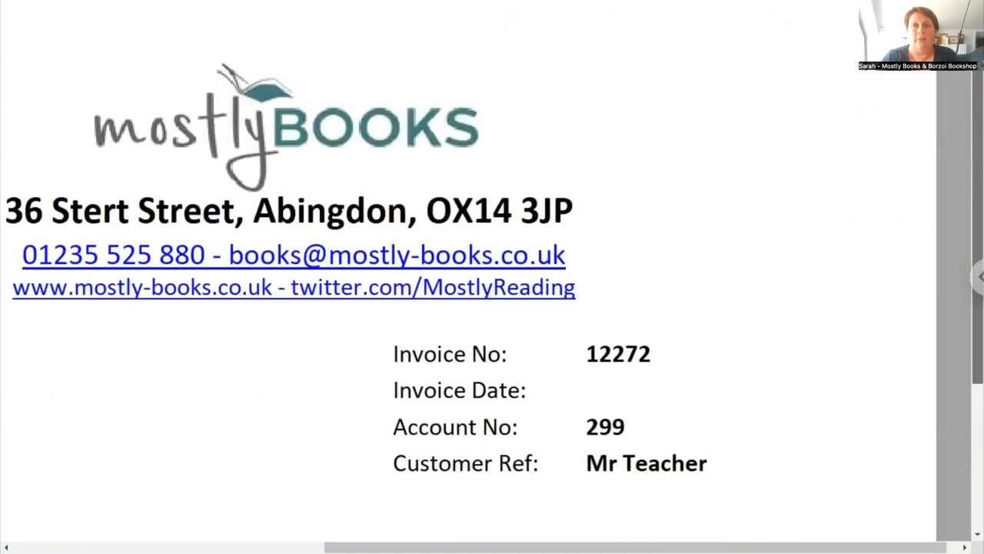
click(961, 11)
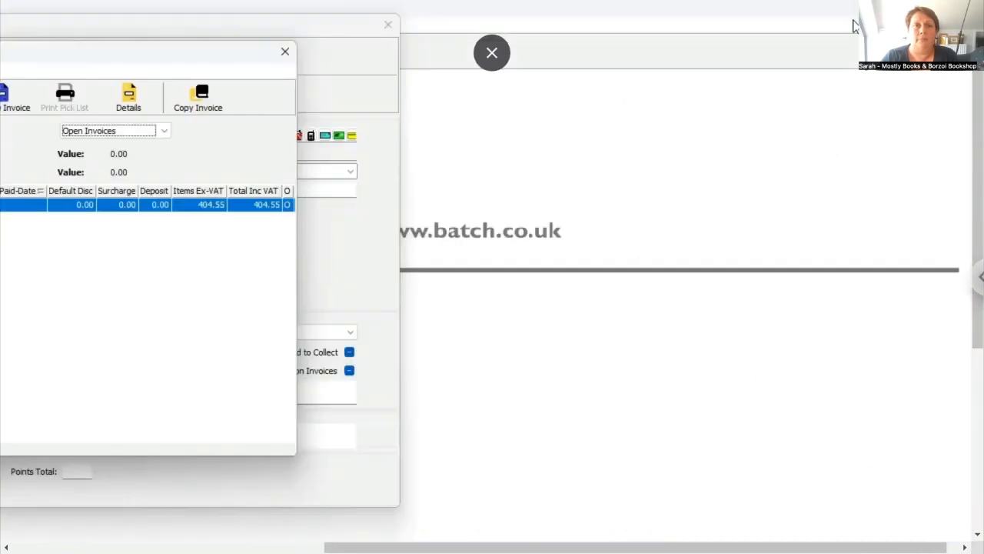
drag(515, 547, 198, 548)
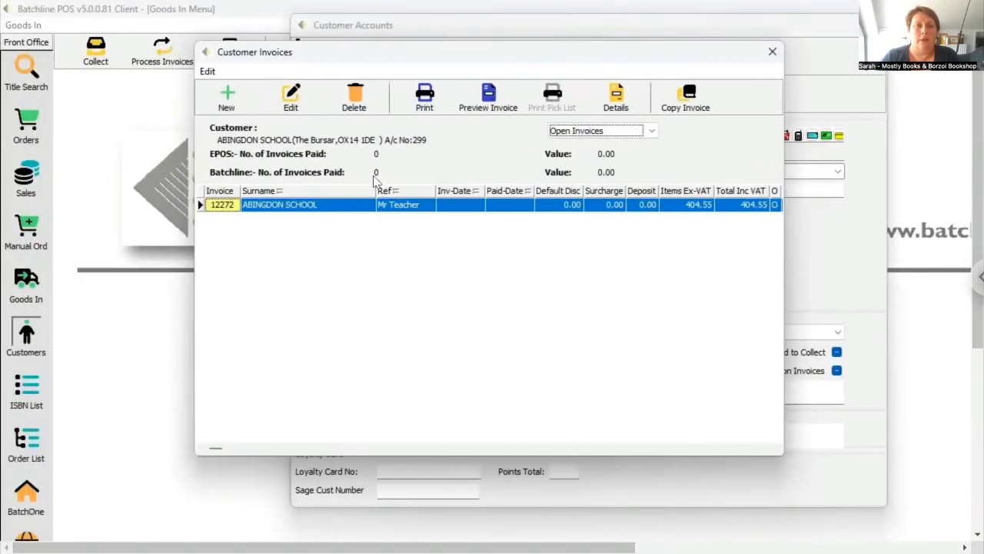
Close and print one copy of the invoice in the Mostly Books Invoice Consolidate_WithDiscount_210226.rtm format.
click(424, 106)
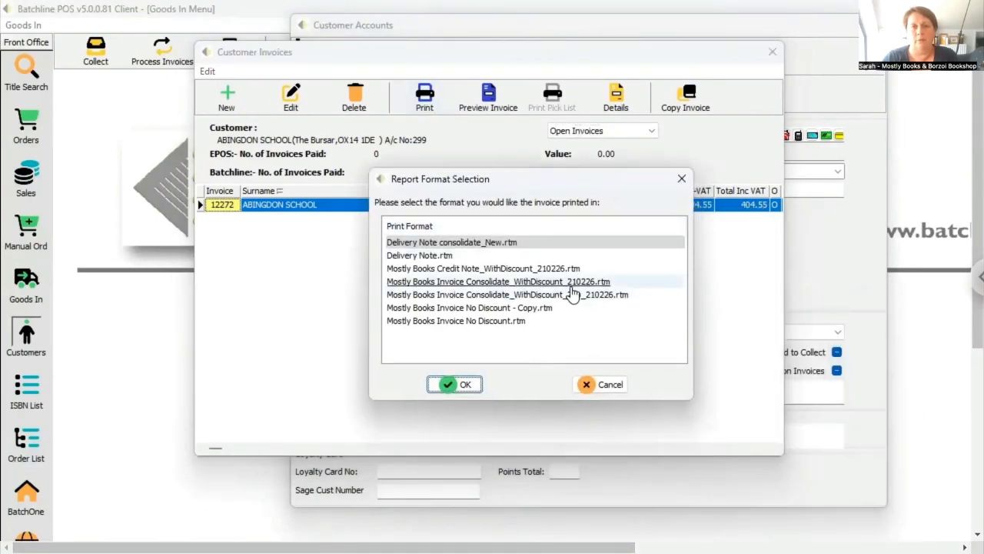
click(570, 282)
click(464, 388)
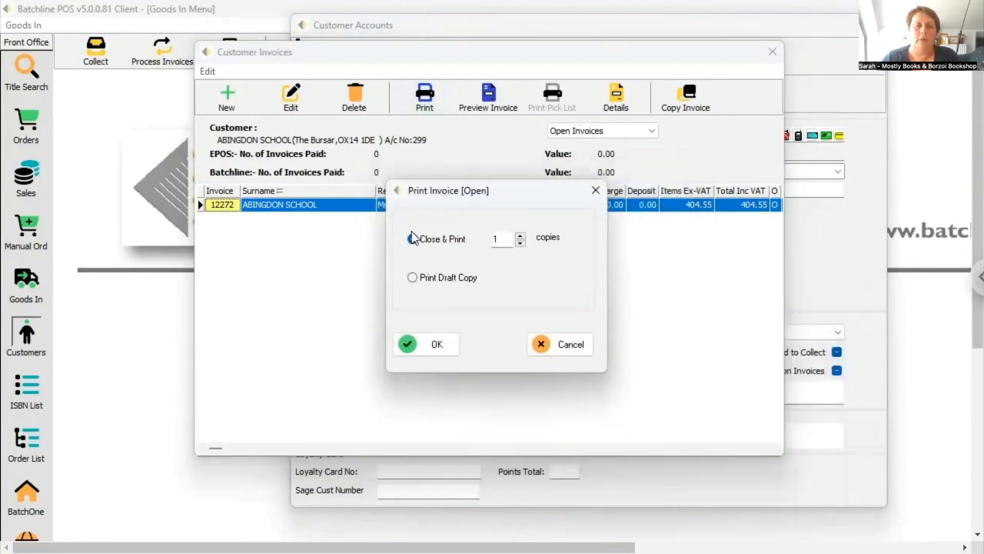
click(434, 345)
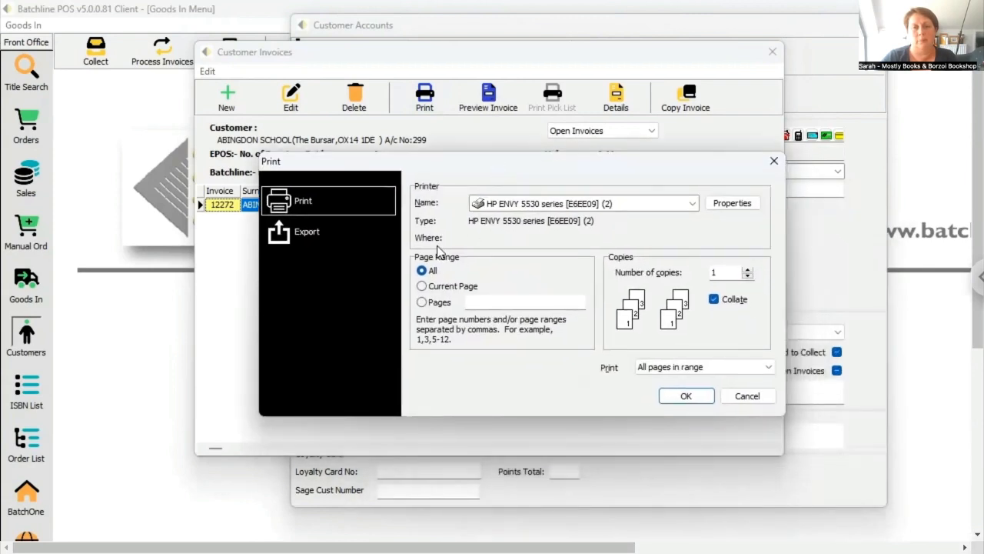
Send all pages of the invoice to the Microsoft Print to PDF printer after looking at the export options.
click(542, 204)
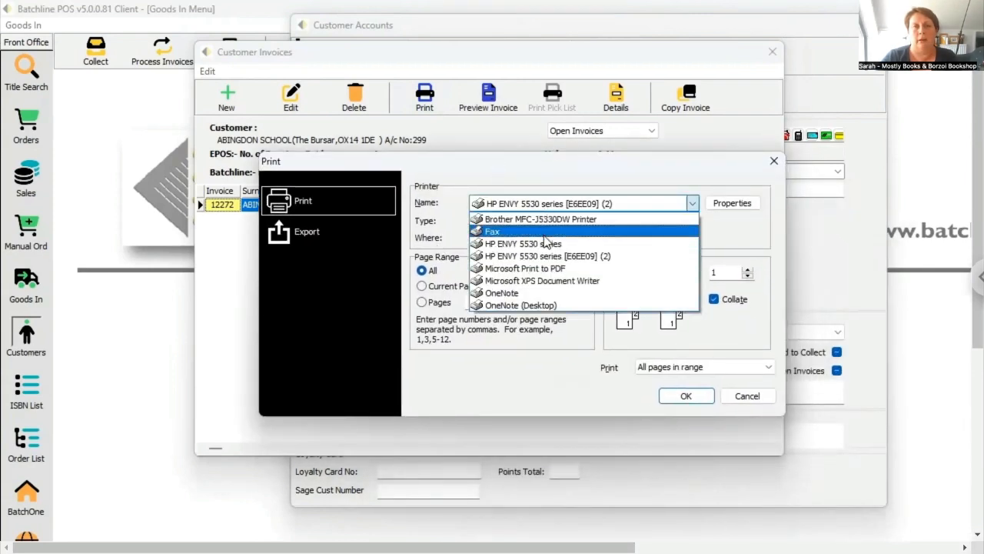
click(544, 269)
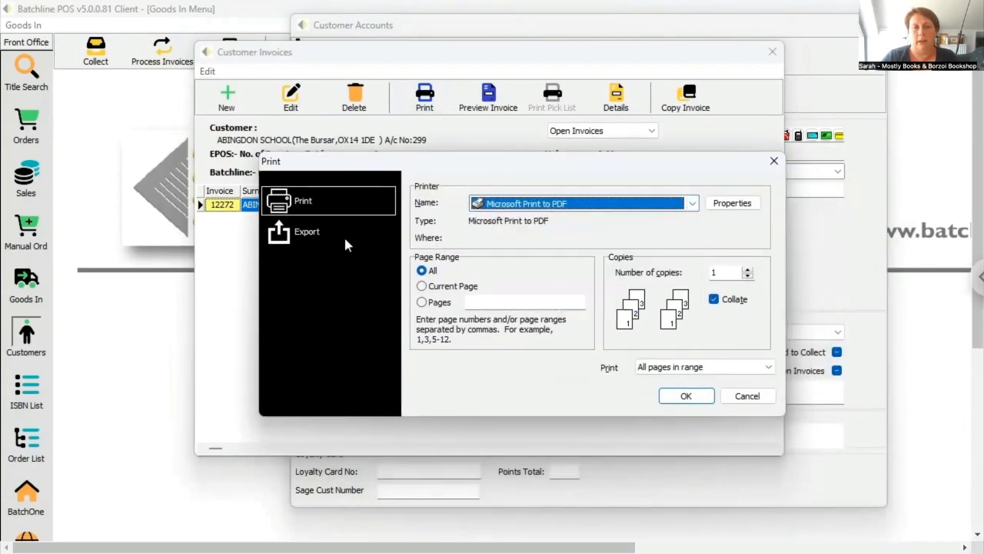
click(303, 242)
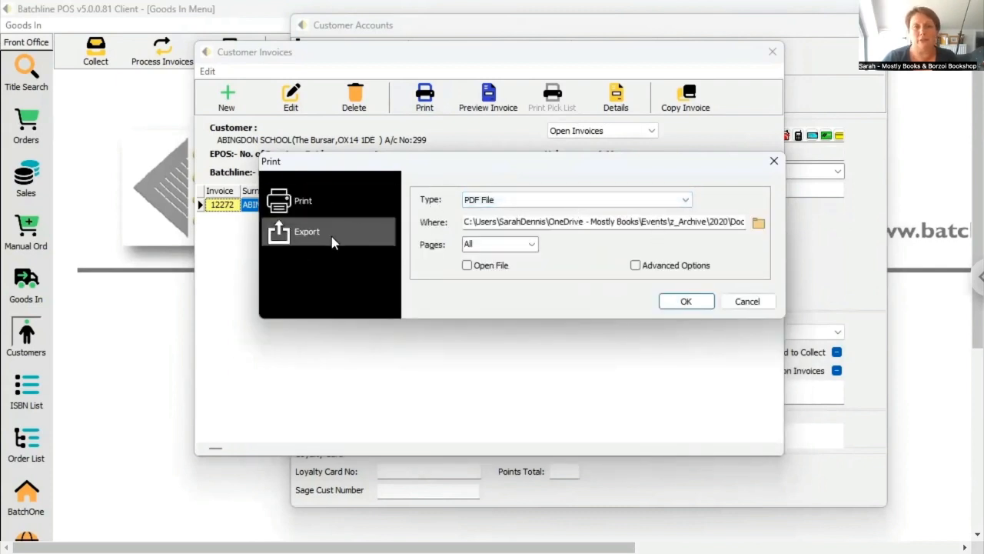
click(329, 207)
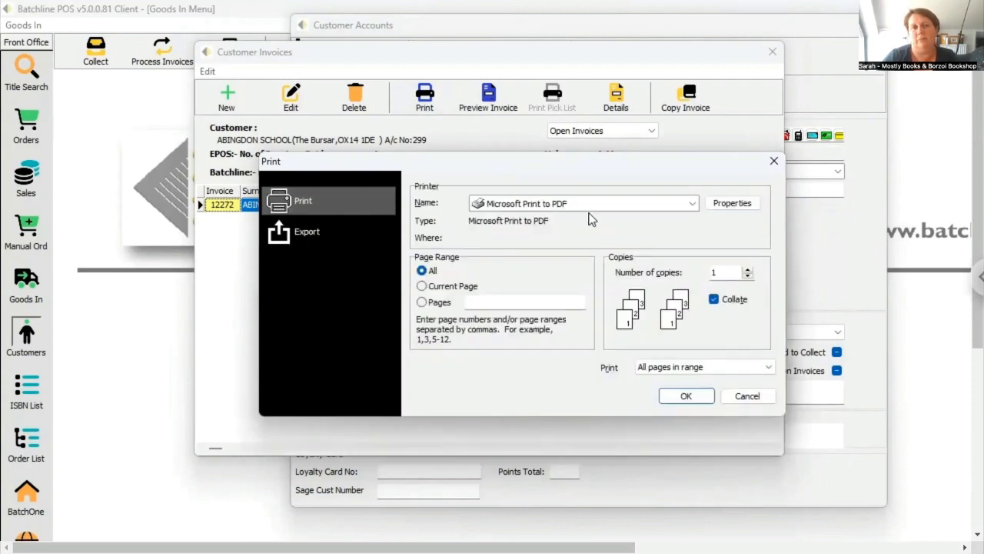
click(678, 394)
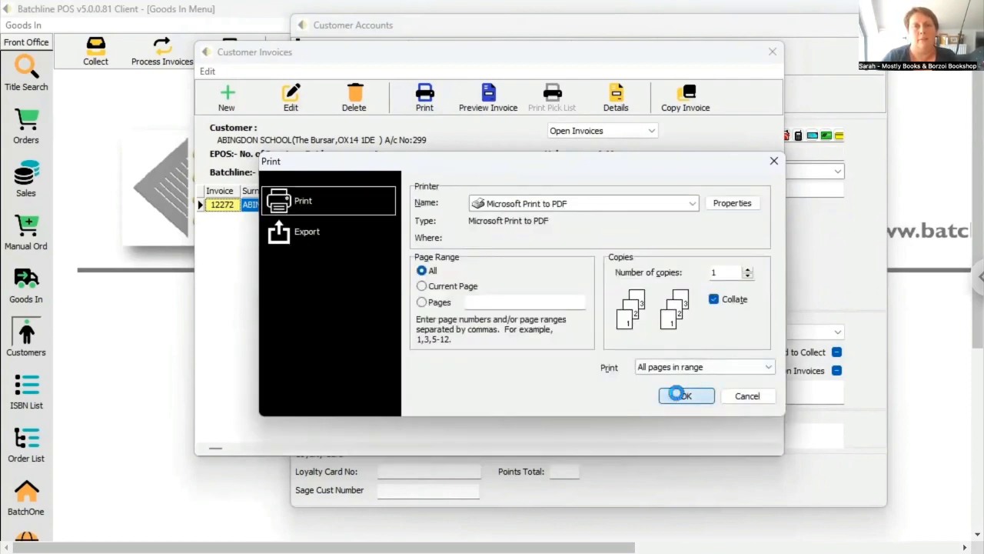
Choose the Invoices folder in OneDrive as the PDF's save location and sort its files by date modified.
drag(851, 373, 657, 191)
click(661, 218)
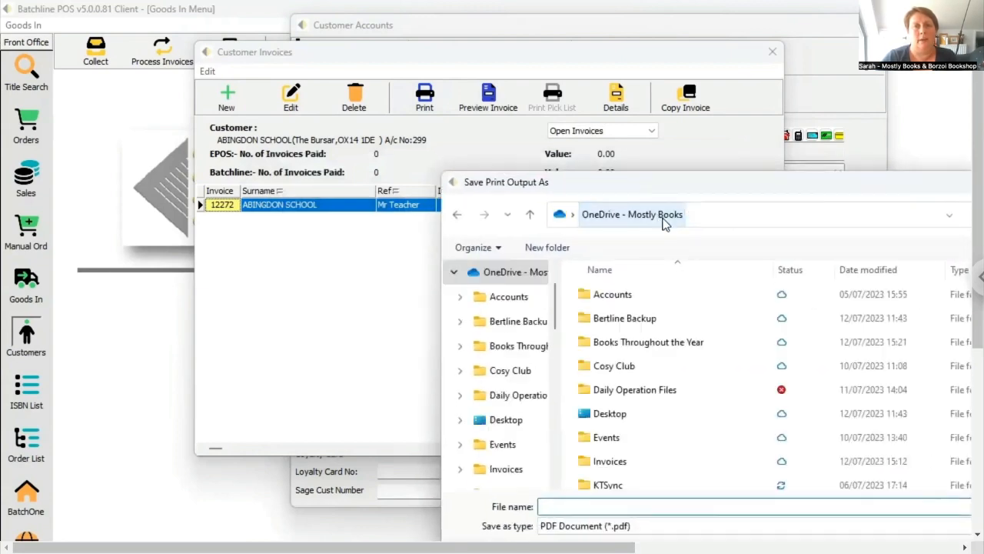
double_click(644, 461)
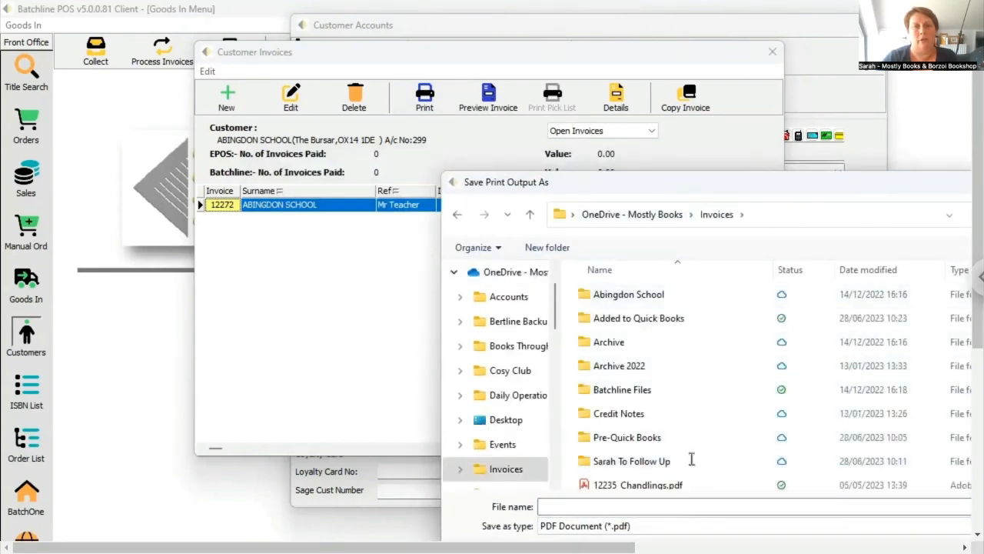
click(876, 270)
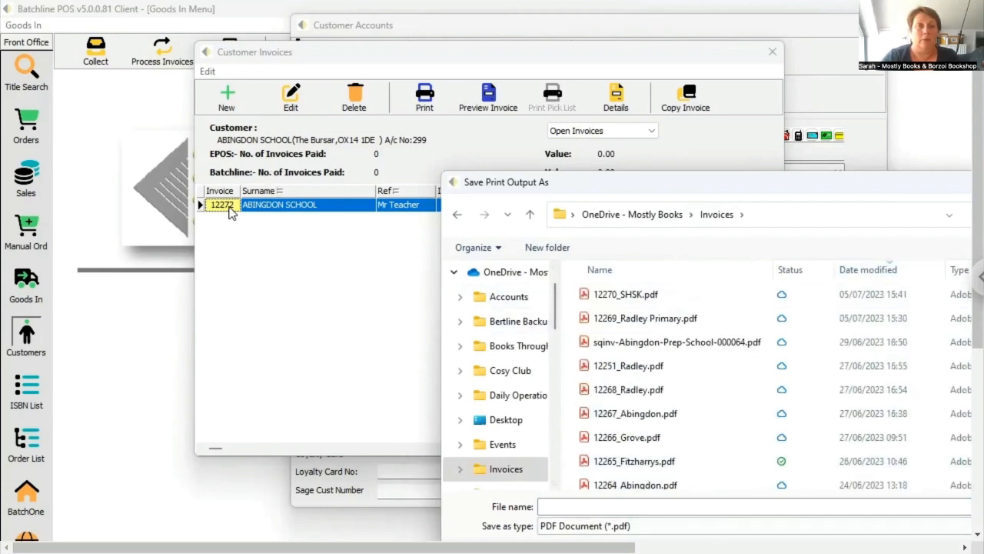
Save the invoice PDF as 12272_Abingdon in the Invoices folder and decline emailing it to the customer.
click(544, 506)
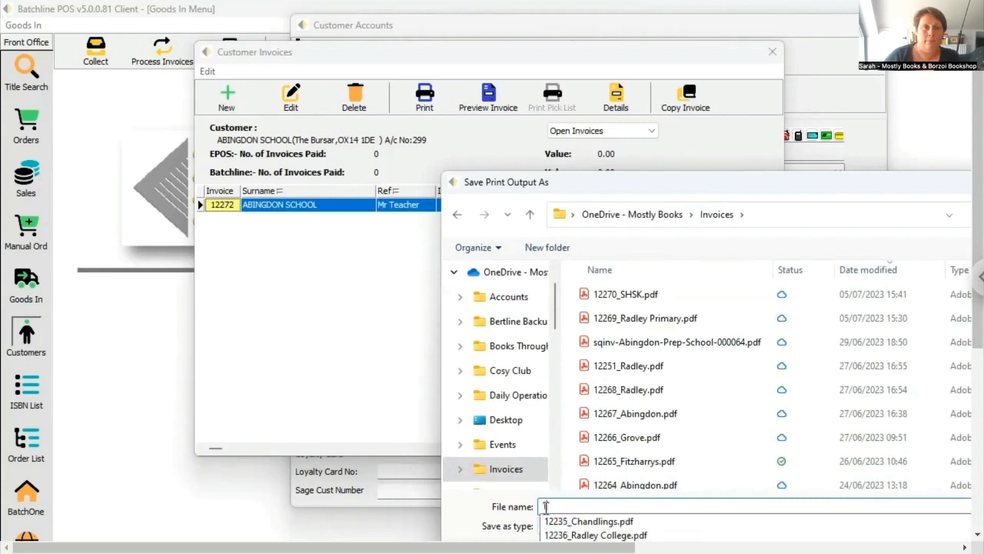
text(122)
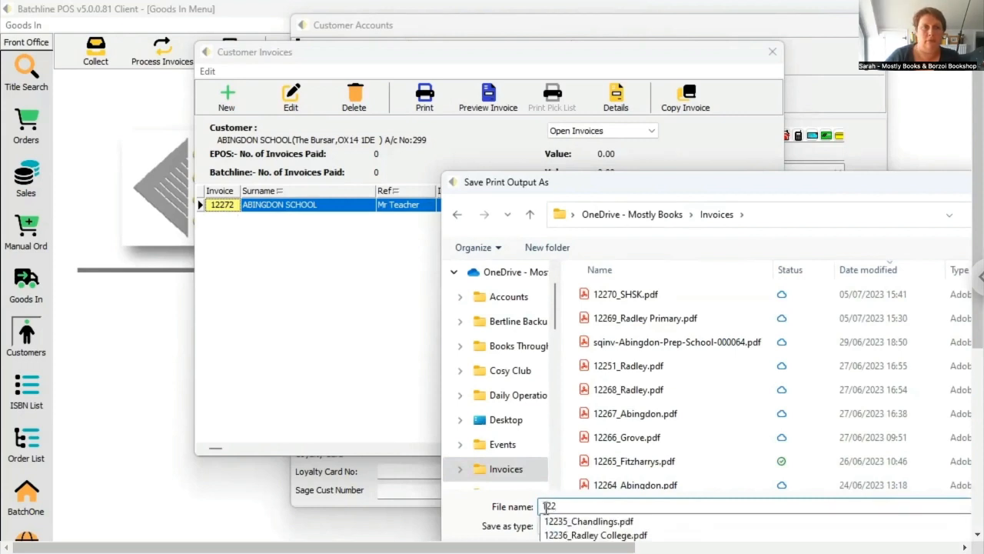
text(72_A)
key(Caps_Lock)
text(b)
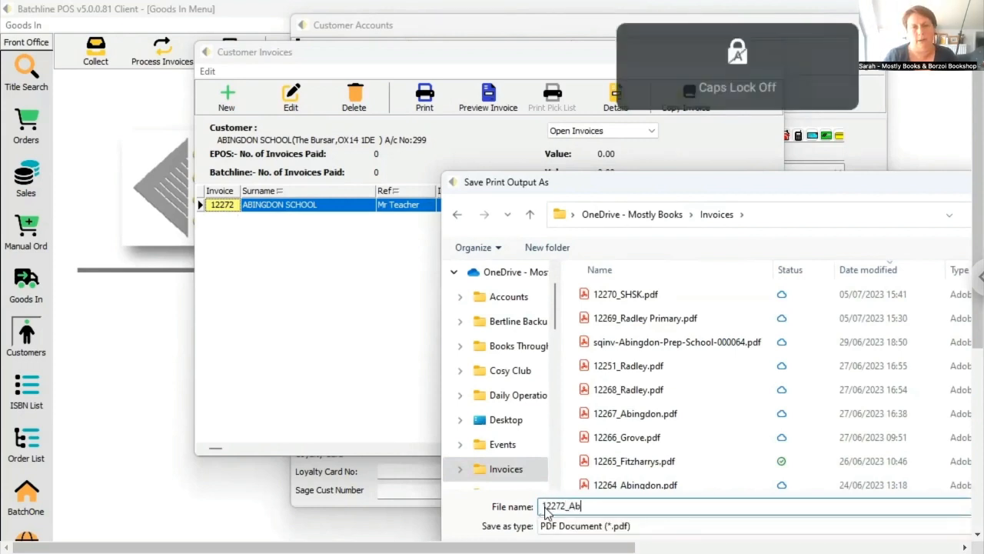
text(ingdon)
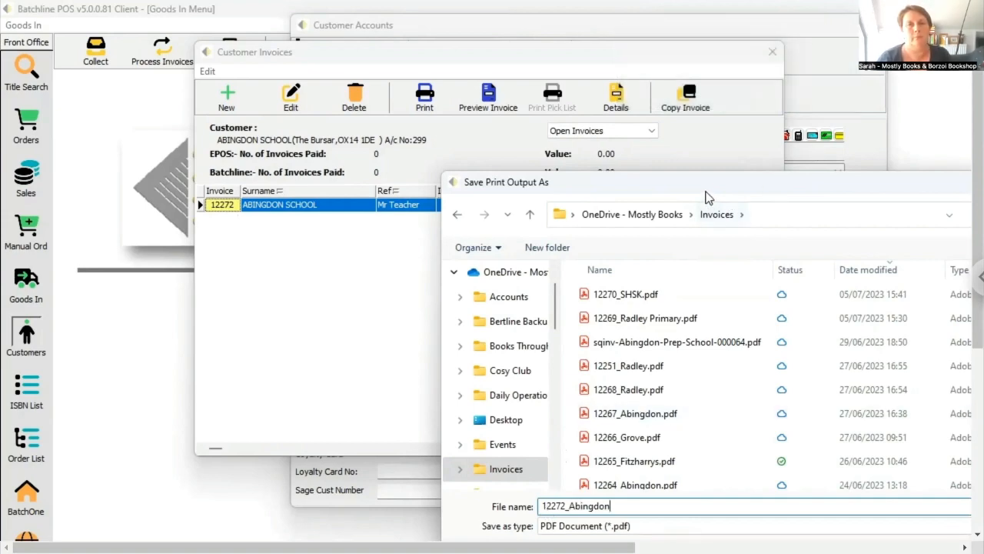
drag(709, 198, 617, 104)
click(958, 472)
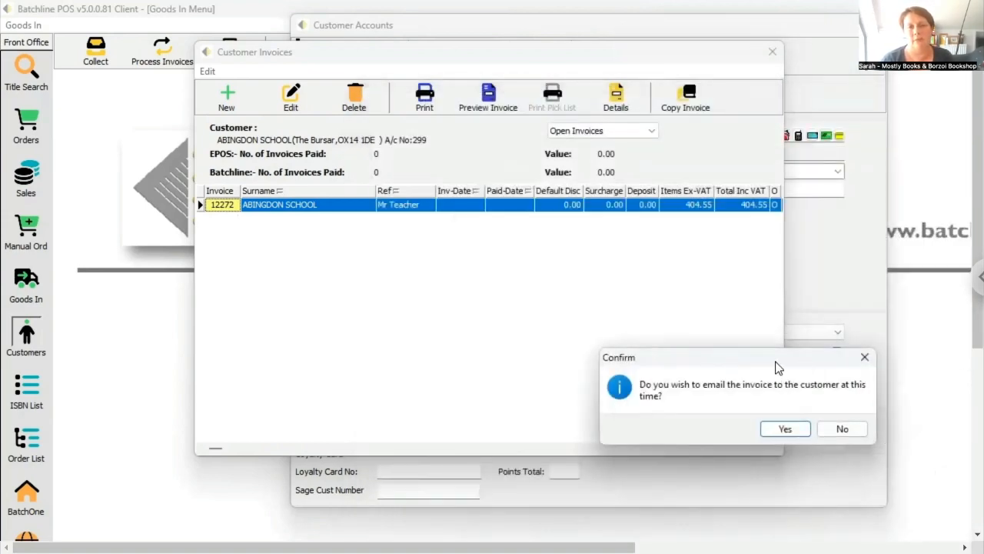
drag(777, 367, 551, 244)
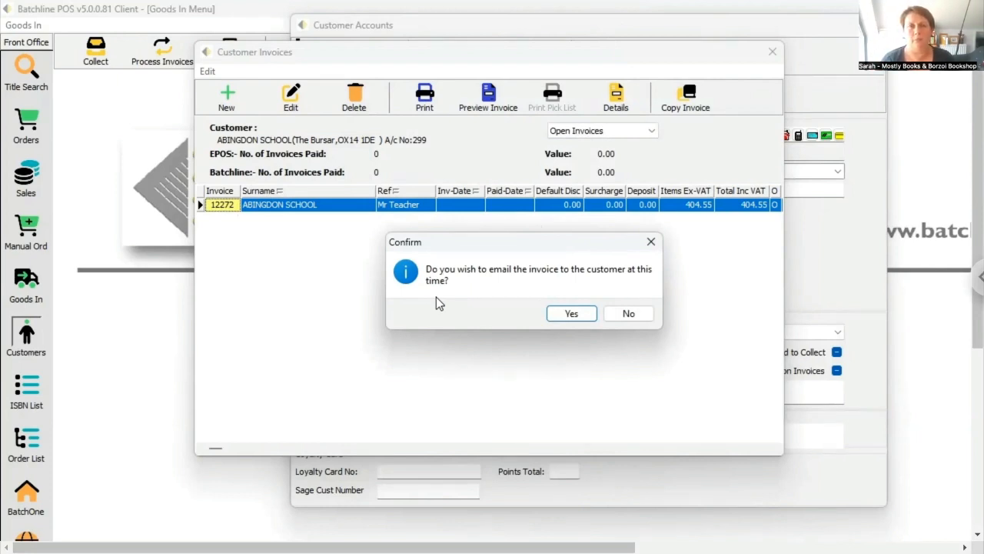
click(643, 313)
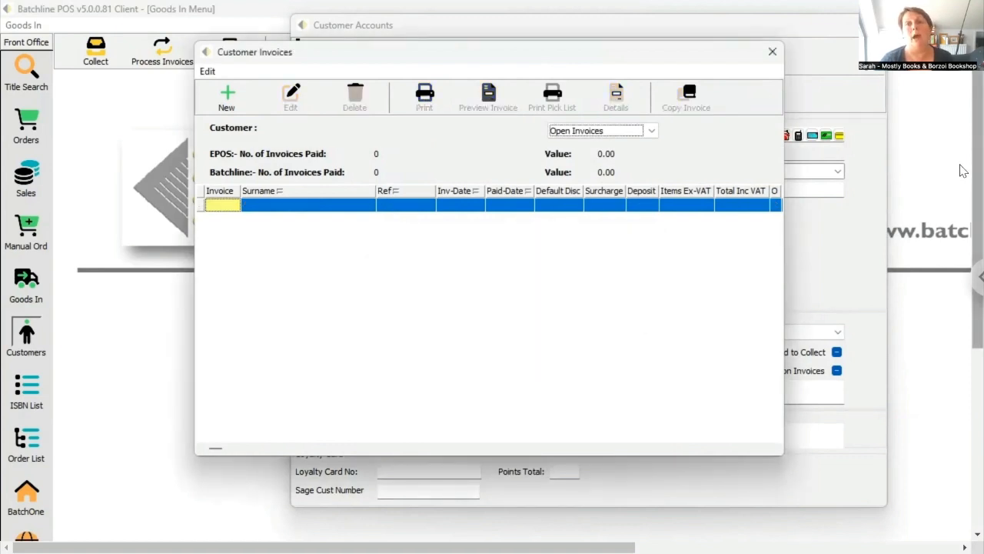
Switch to Gmail, start a new message and insert the Invoice template.
key(alt+Tab)
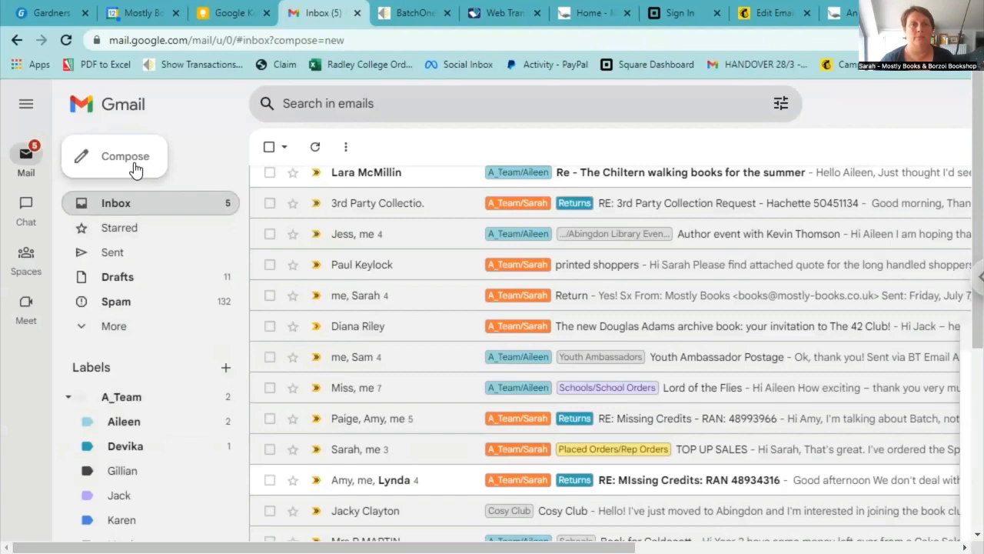
scroll(492, 307, down, 3)
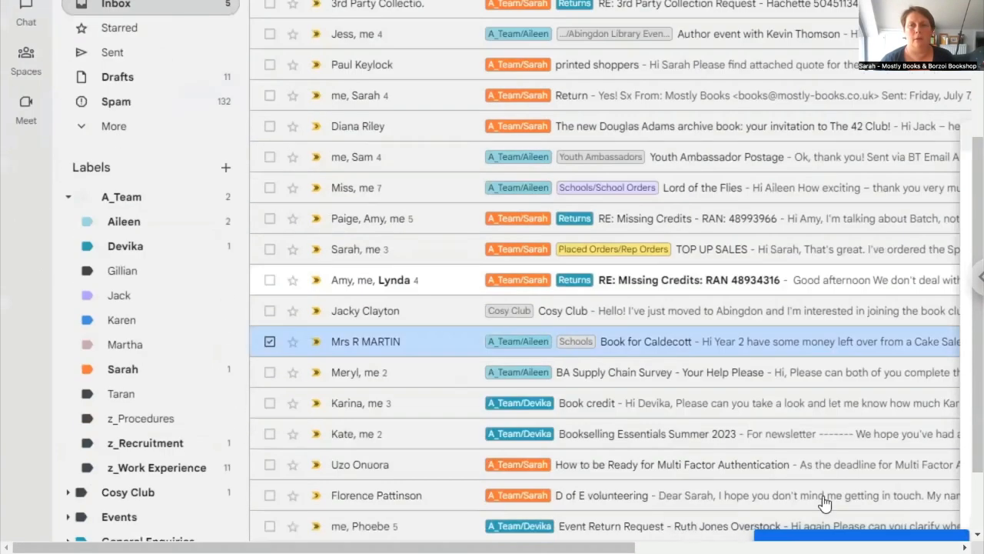
drag(584, 546, 923, 547)
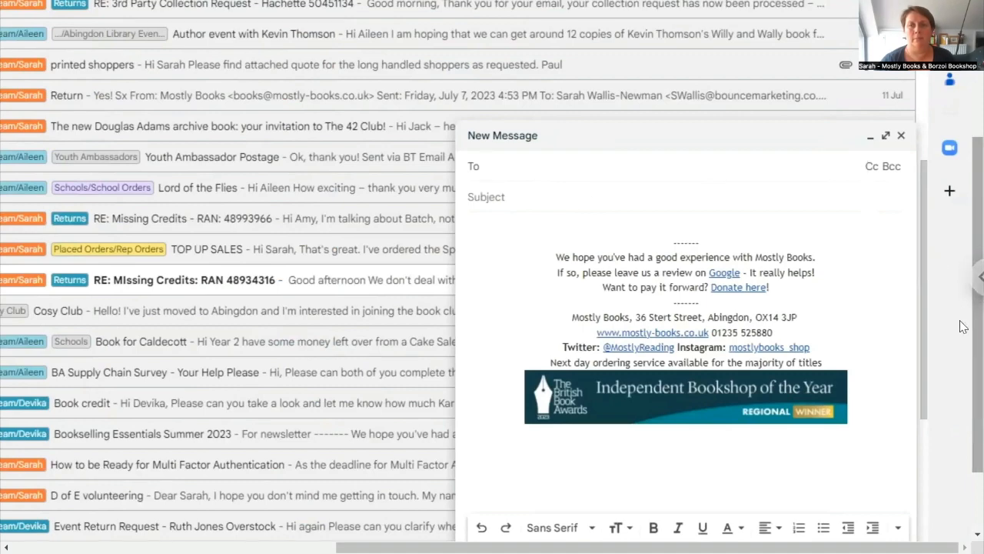
scroll(962, 369, down, 2)
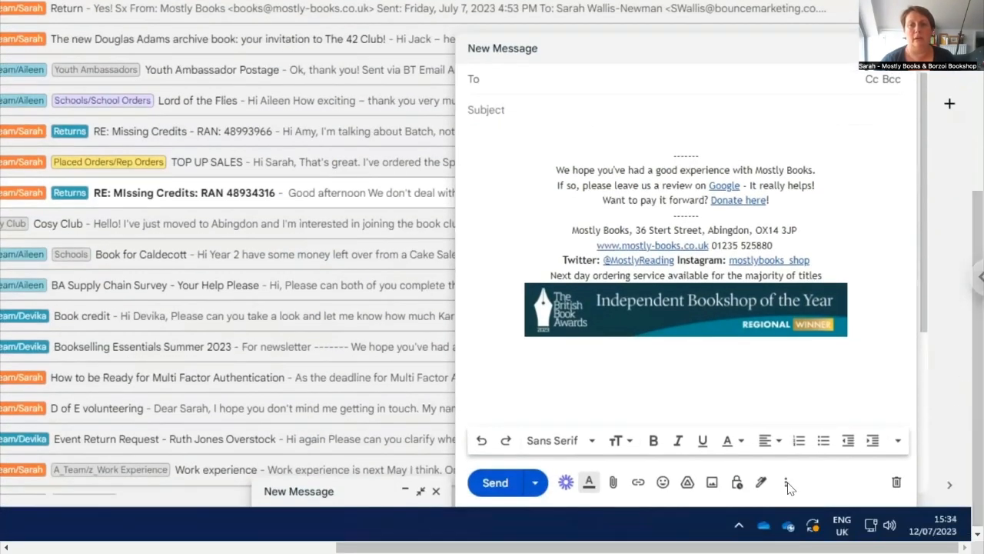
click(786, 483)
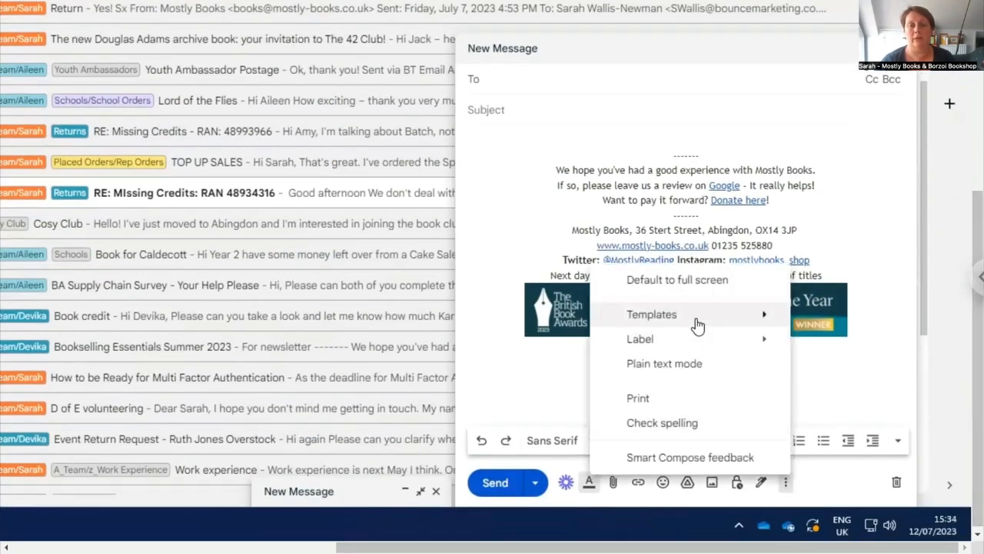
mouse_move(698, 329)
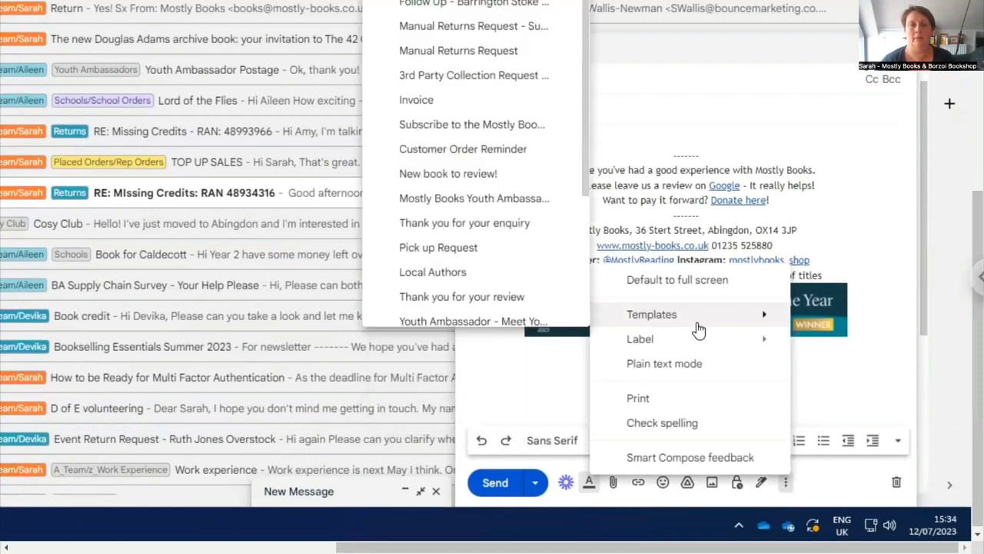
click(415, 114)
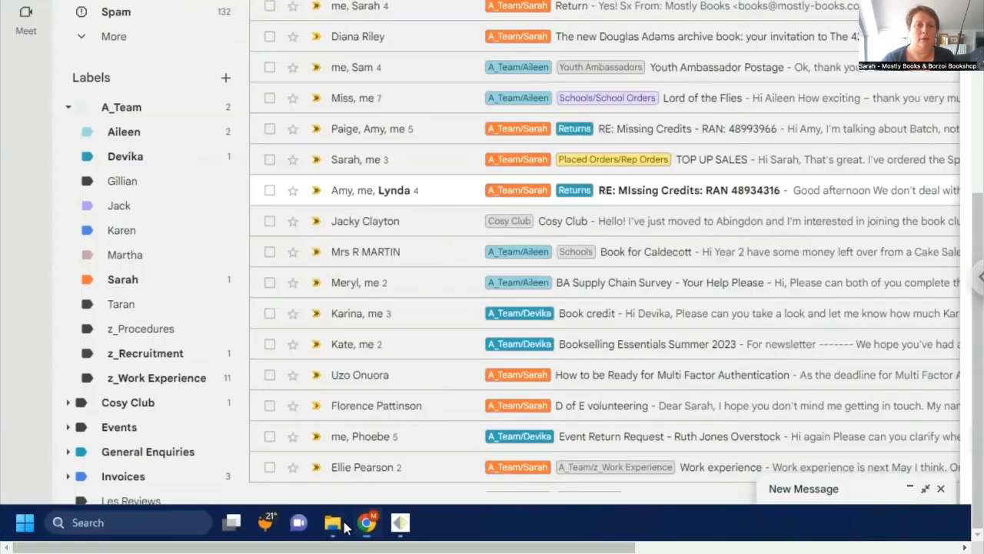
Copy the name of 12267_Abingdon.pdf from the Invoices folder into the email subject and trim it to "Invoice 12267".
click(332, 522)
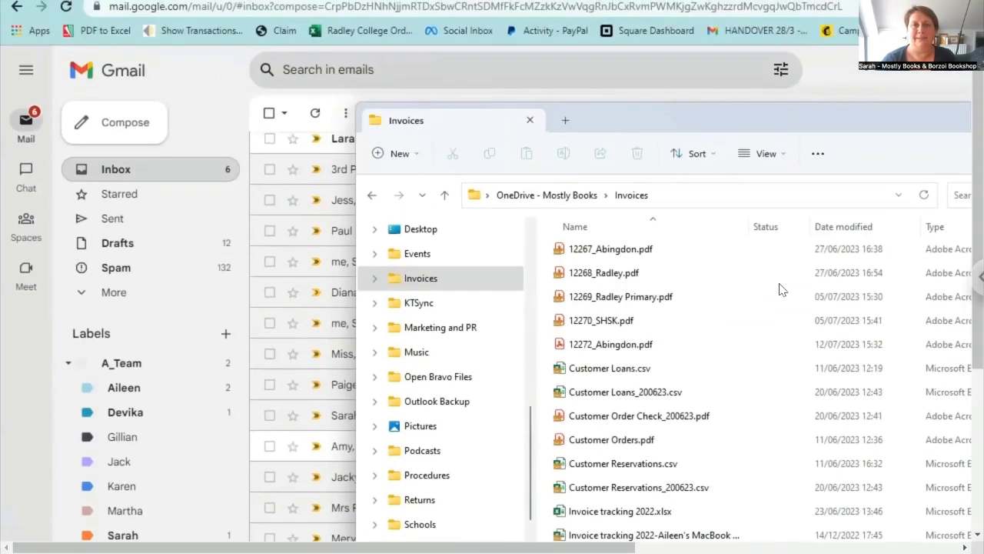
click(613, 251)
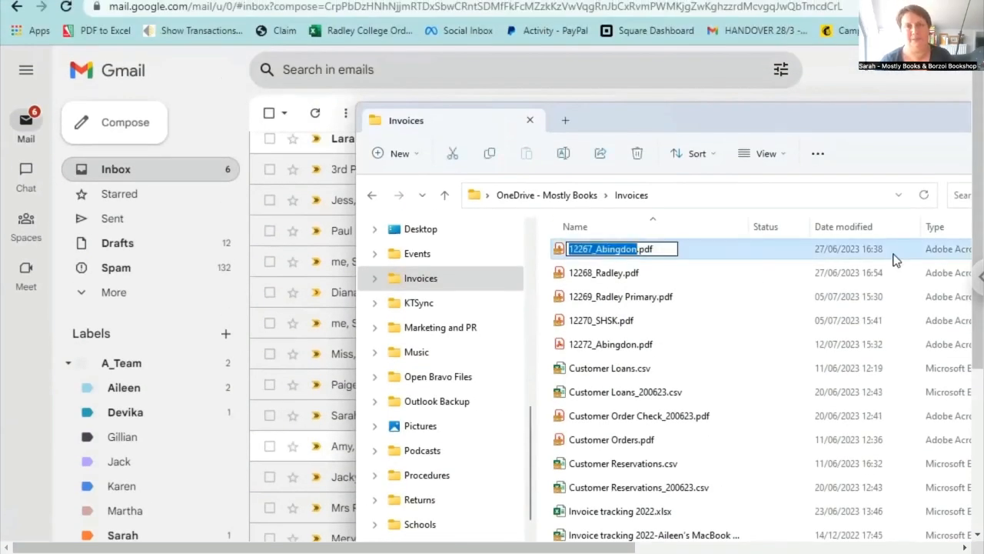
click(953, 244)
key(ctrl+c)
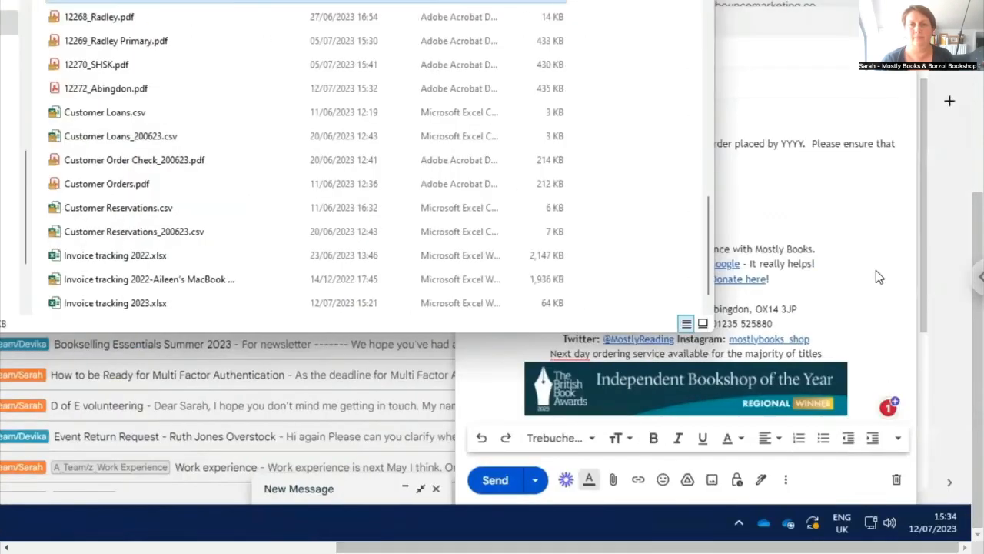
click(879, 277)
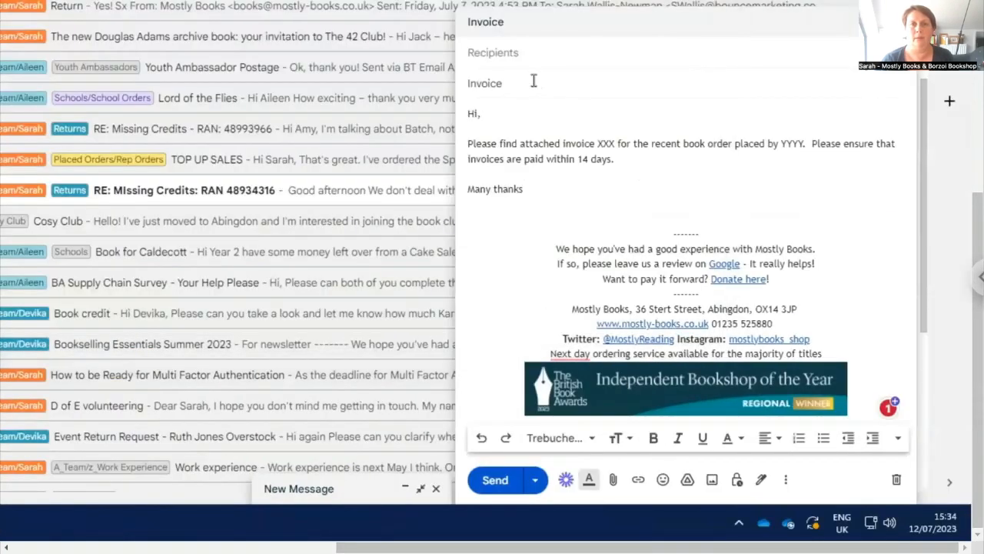
key(ctrl+v)
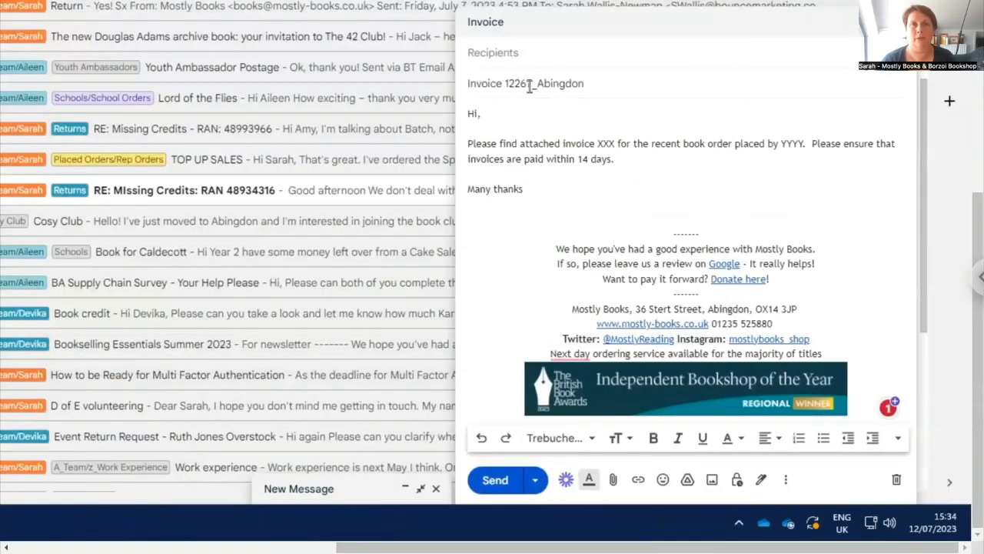
drag(529, 86, 619, 86)
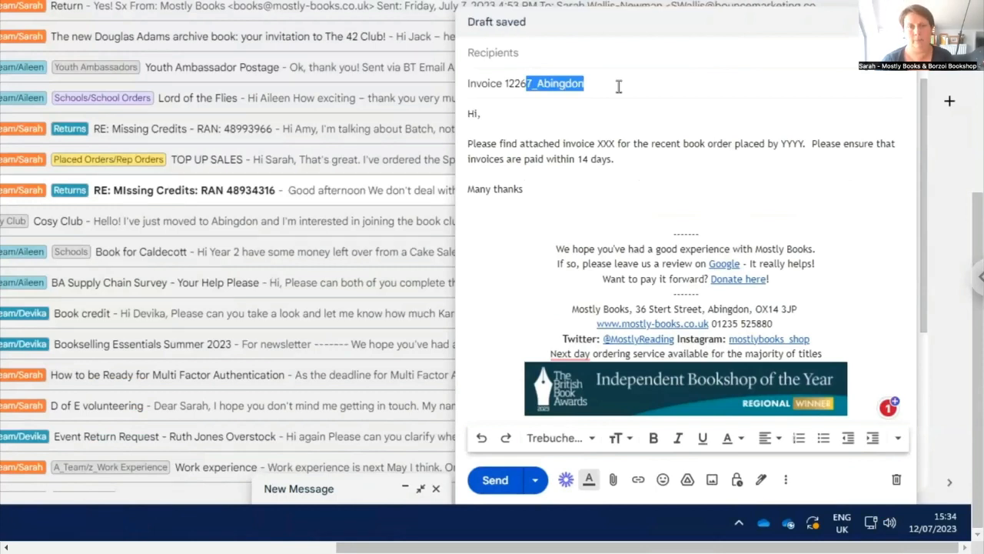
key(BackSpace)
Replace the XXX placeholder with 12267 and YYYY with the ordering teacher's name, and sign off with the sender's first name.
double_click(608, 143)
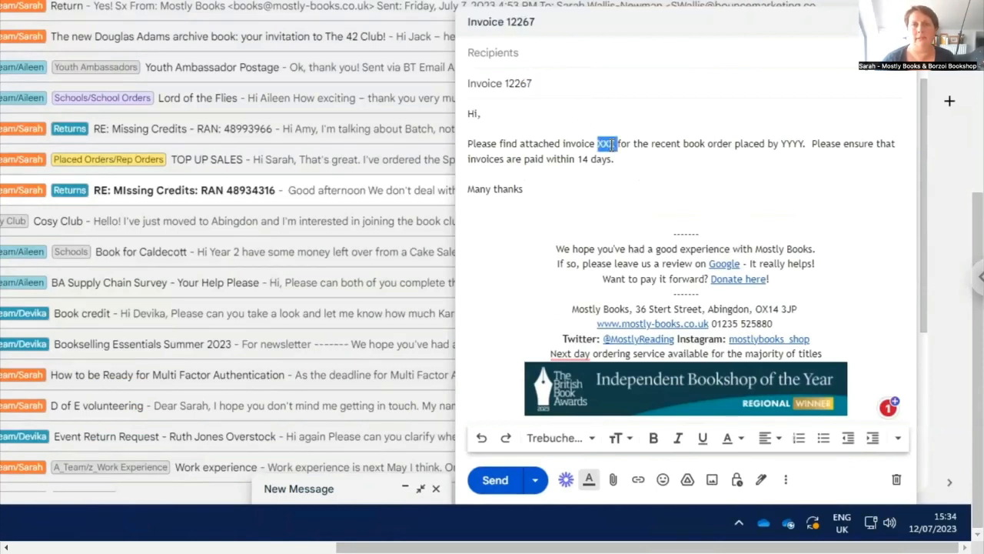
text(12267)
click(727, 91)
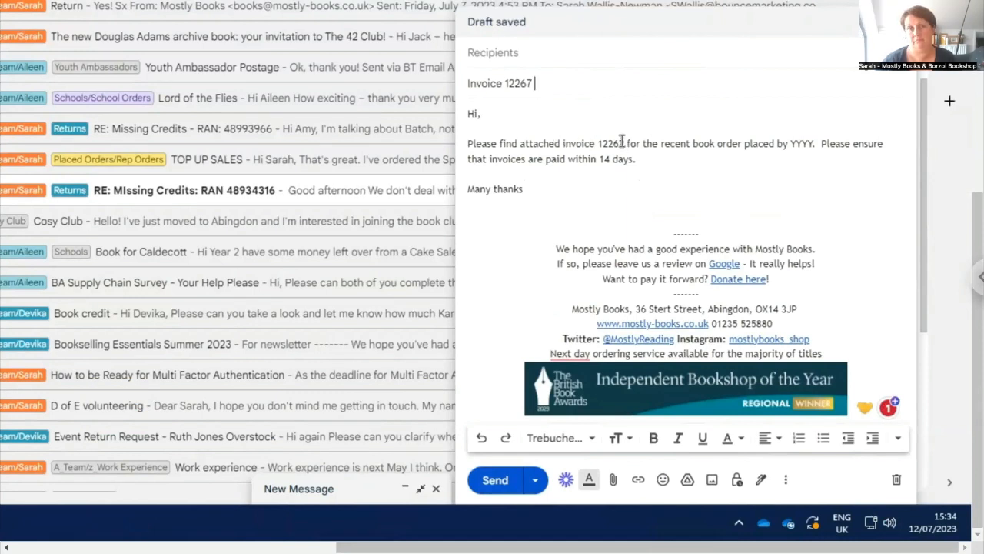
double_click(797, 144)
text(Mr Teacher)
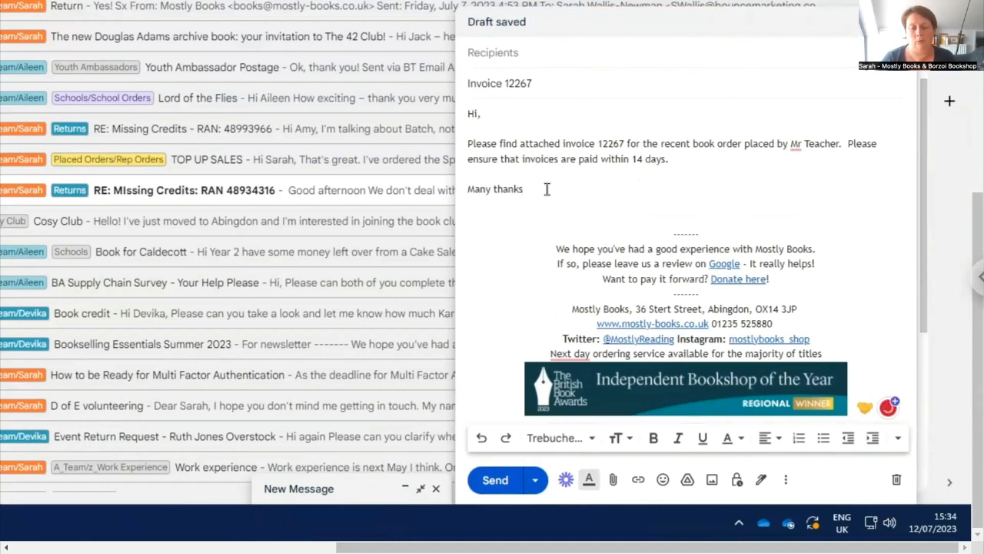
key(Return)
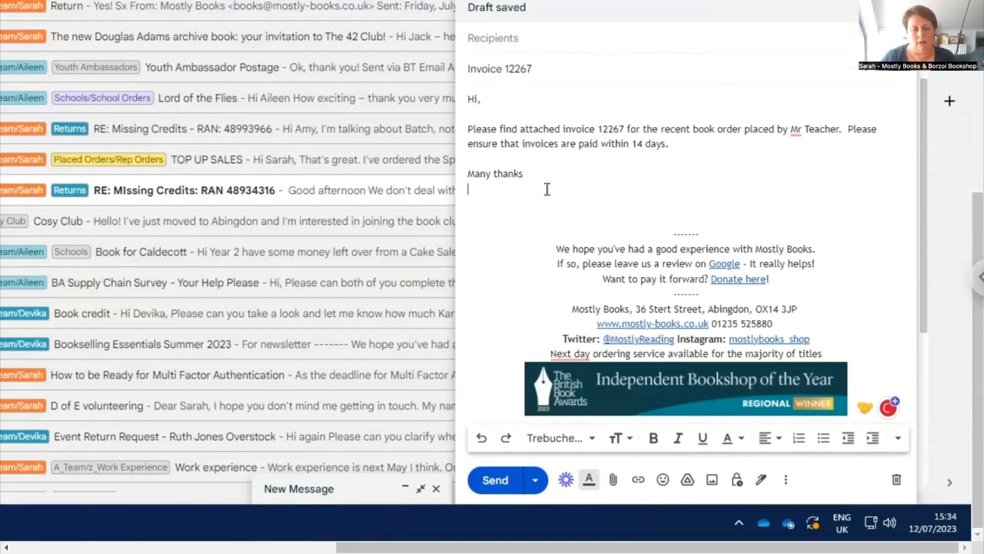
text(Sarah)
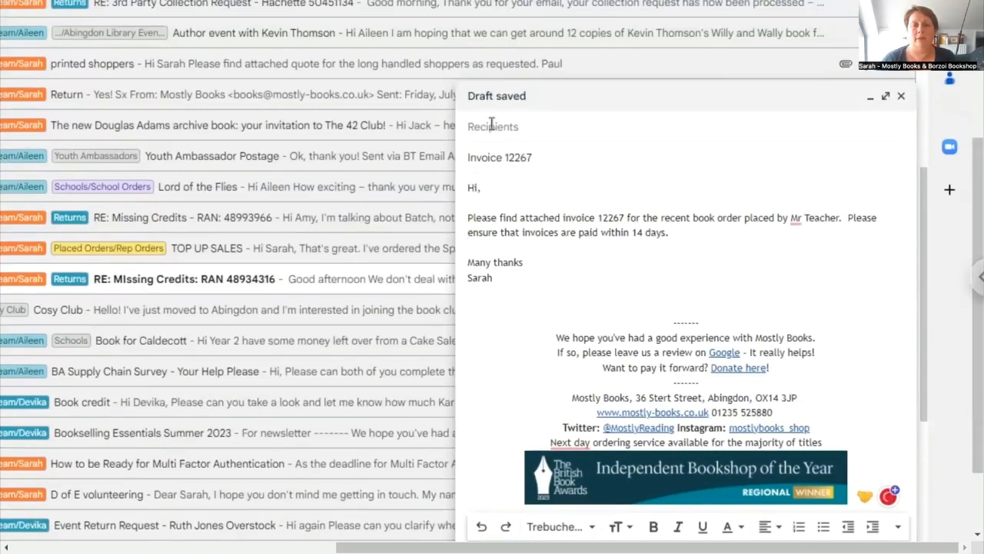
Attach 12272_Abingdon.pdf from the OneDrive Invoices folder to the email.
click(491, 125)
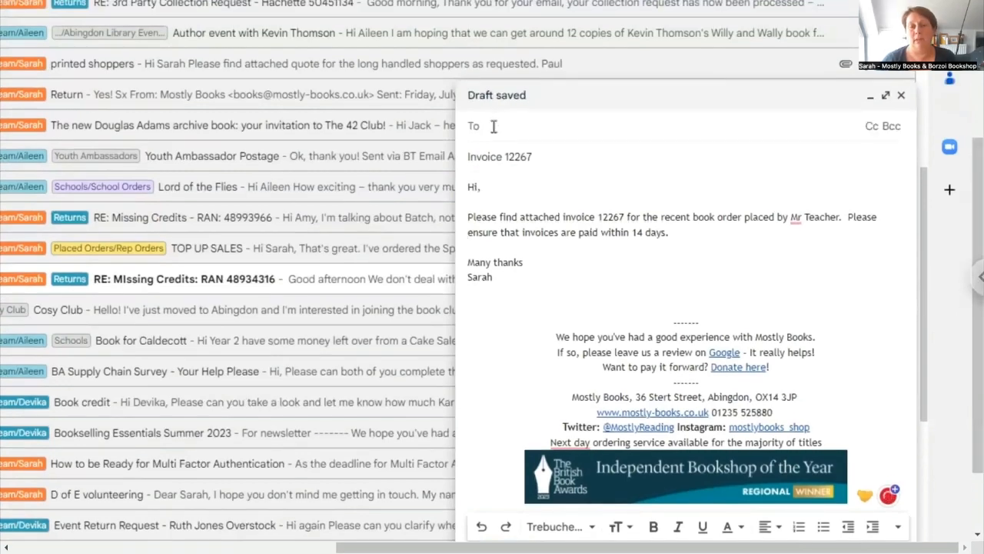
drag(976, 353, 960, 426)
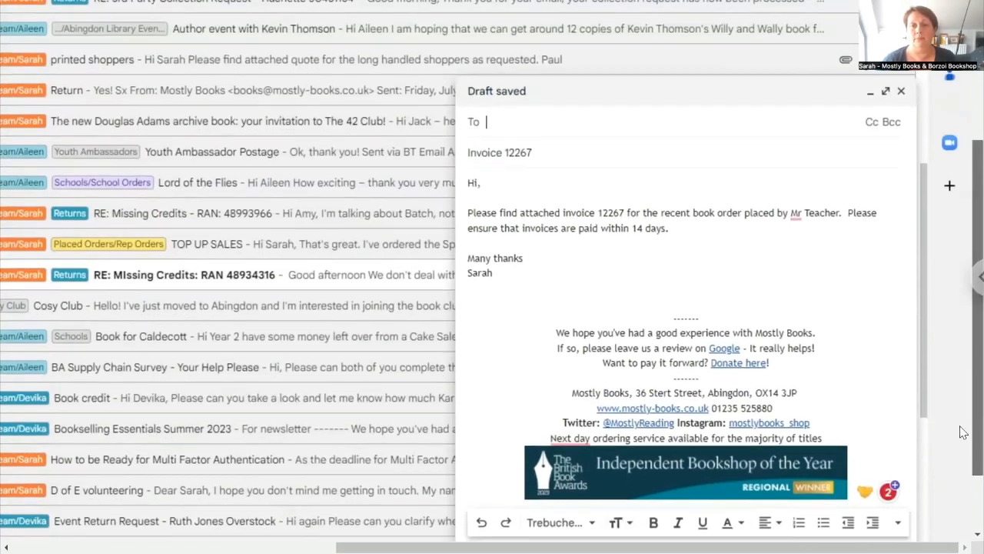
click(613, 480)
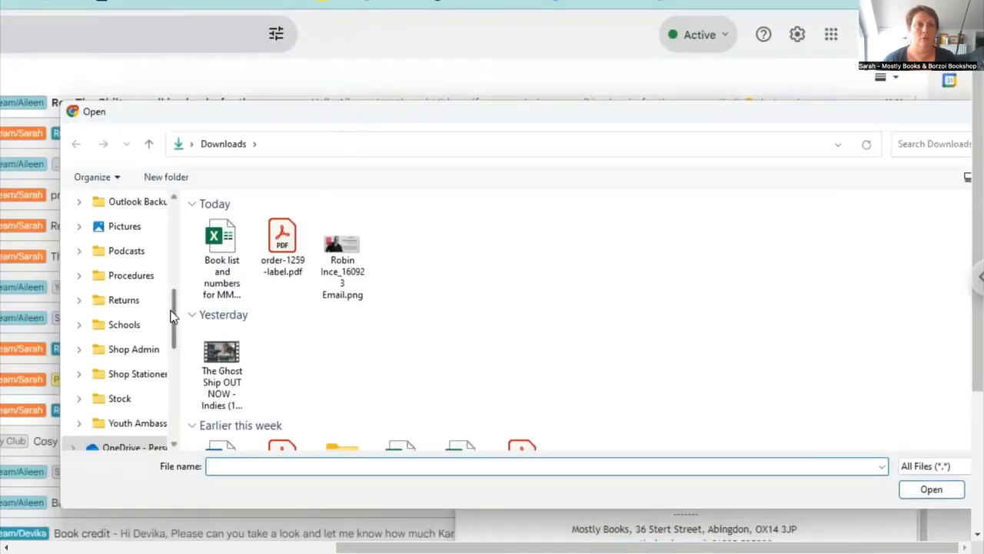
drag(173, 315, 172, 255)
click(146, 326)
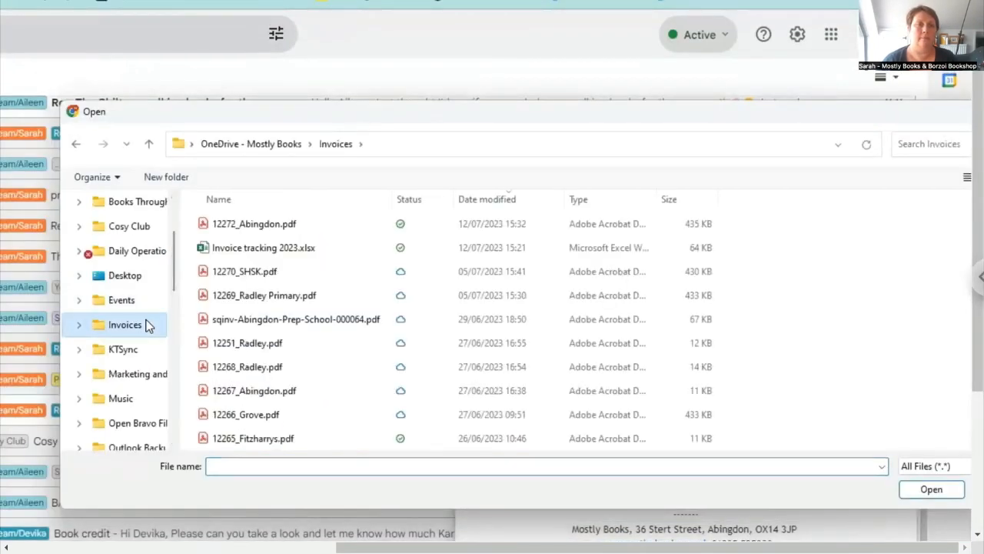
click(311, 225)
click(929, 490)
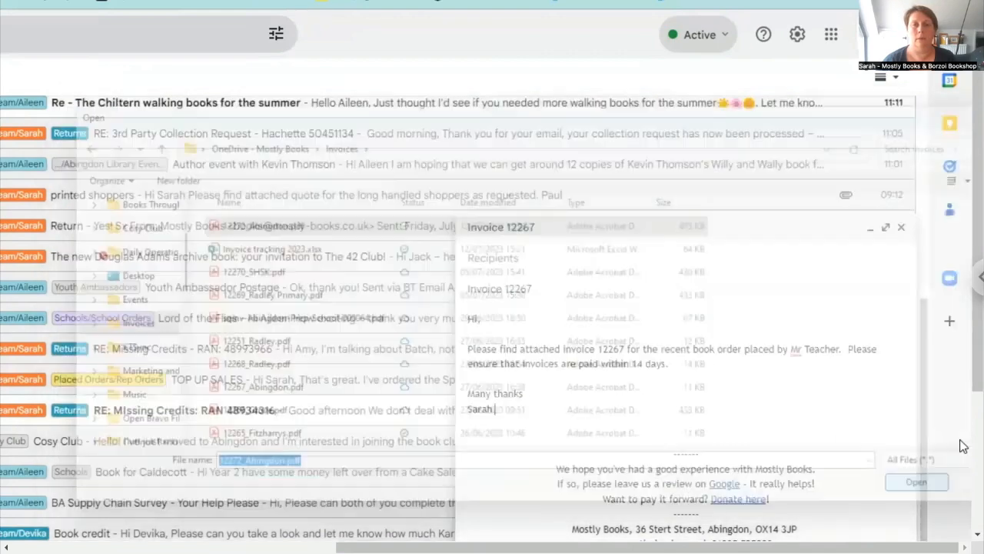
Correct the invoice number in the email subject to 12272.
double_click(513, 259)
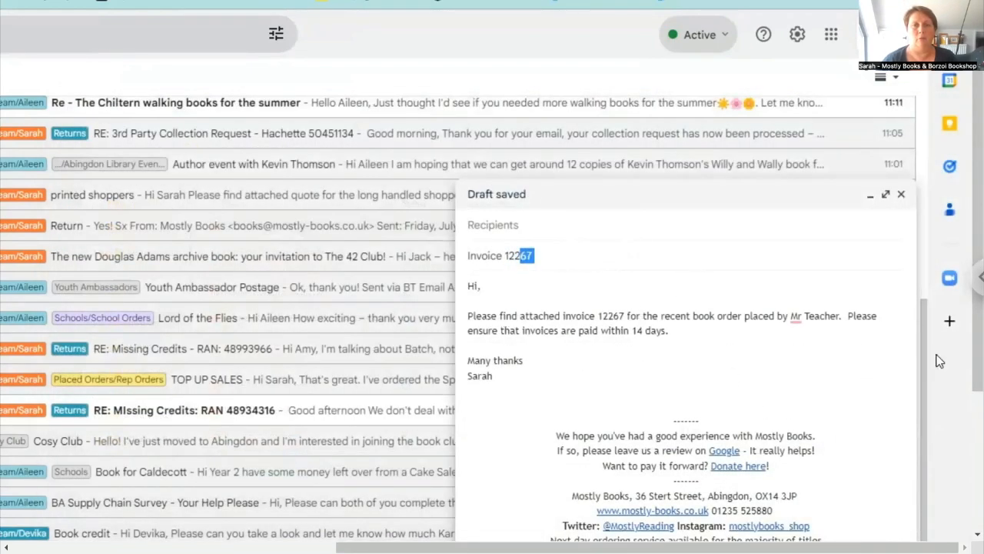
scroll(965, 369, down, 2)
scroll(964, 461, up, 2)
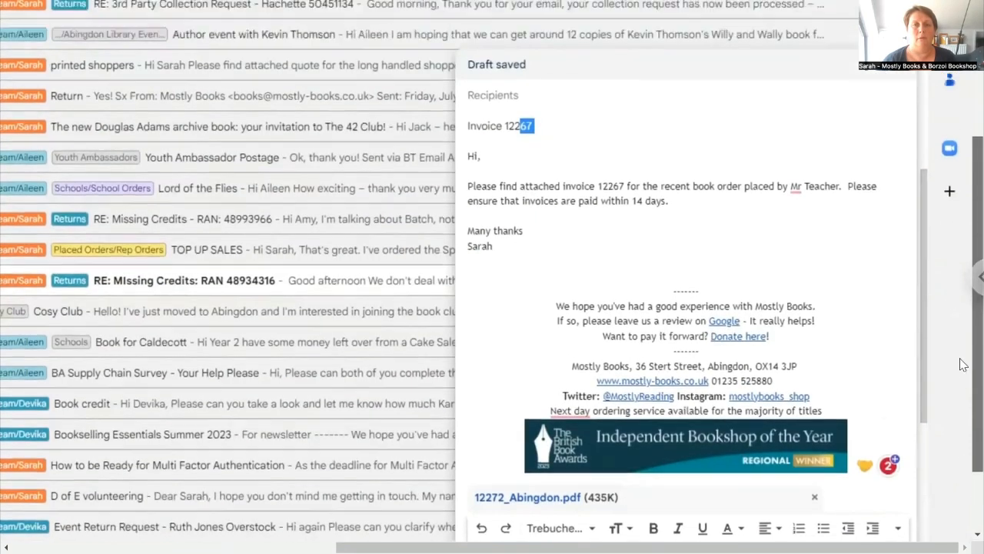
double_click(508, 253)
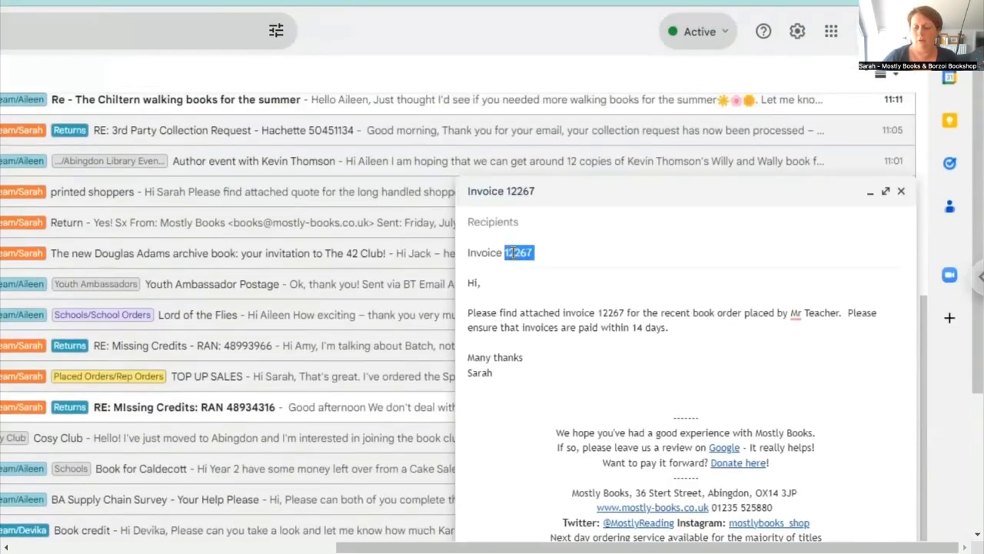
text(12227)
key(Num_Lock)
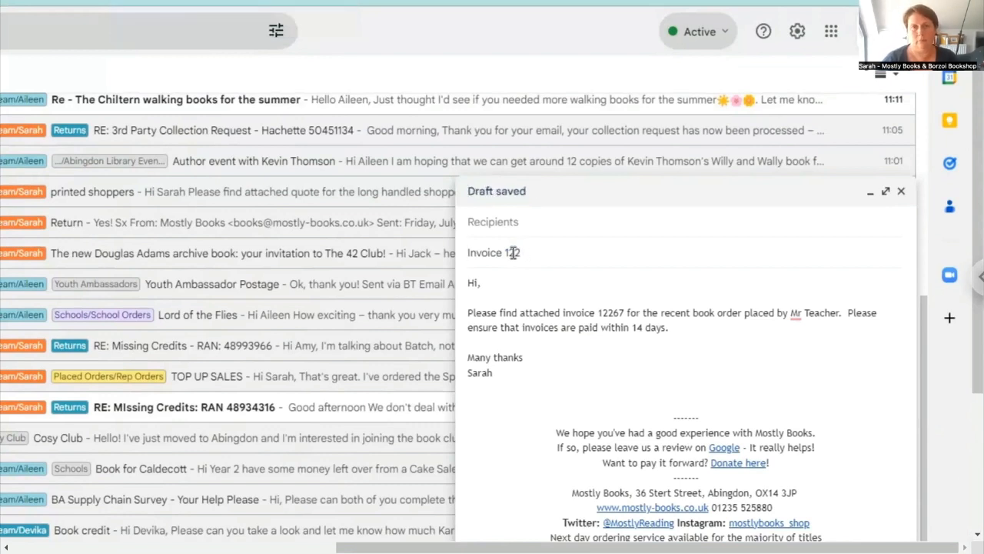
key(Num_Lock)
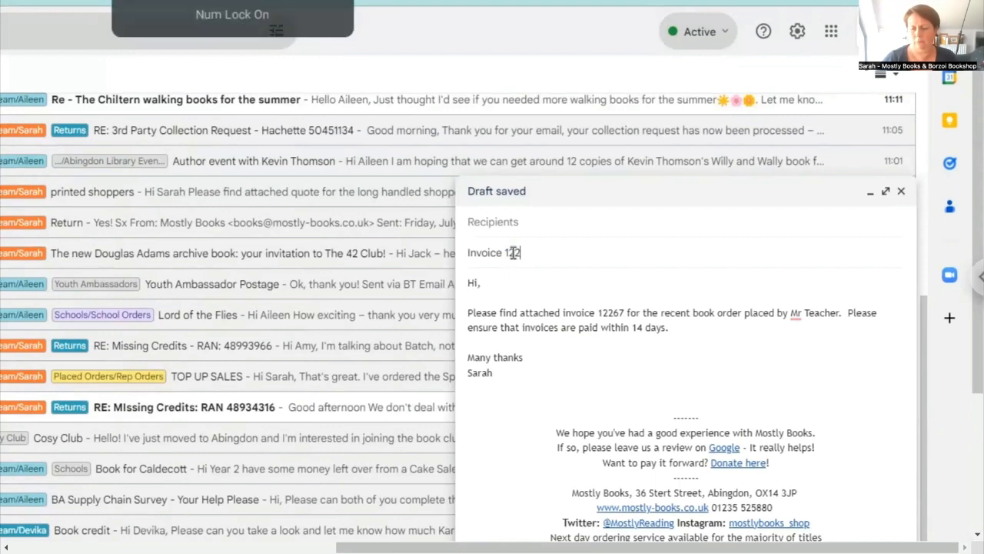
Replace the invoice number in the email body with 12272 and make the recipient field ready for entry.
double_click(605, 312)
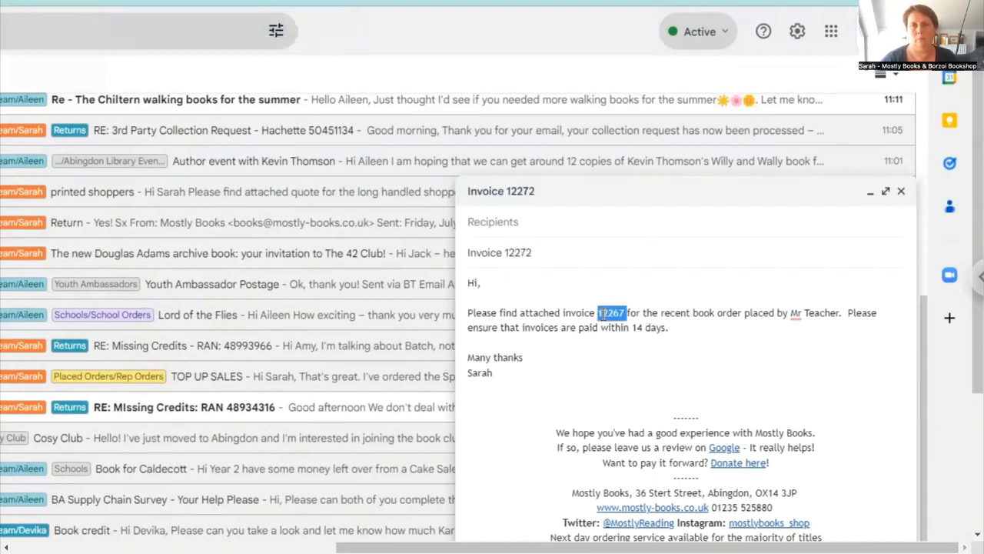
key(BackSpace)
text(12272)
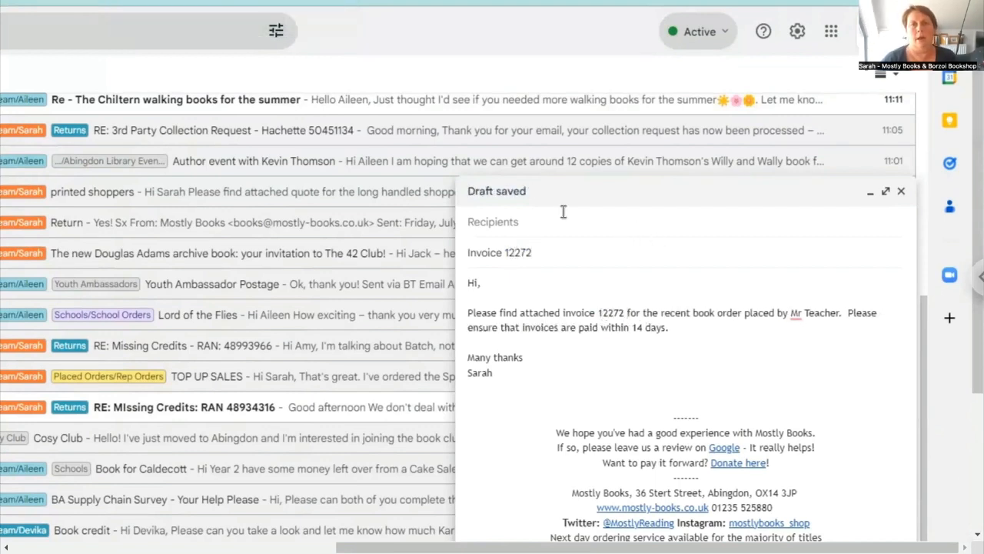
click(563, 213)
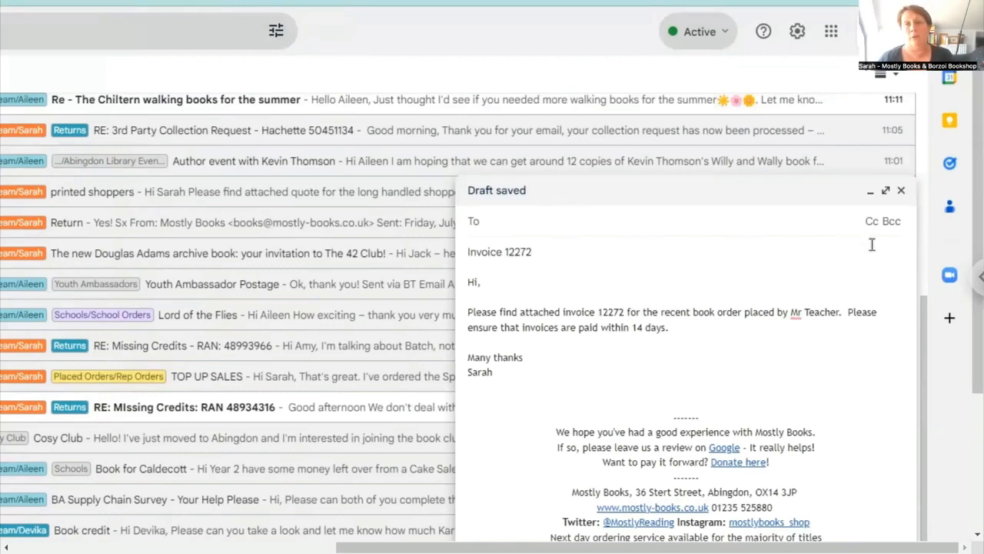
scroll(959, 318, down, 2)
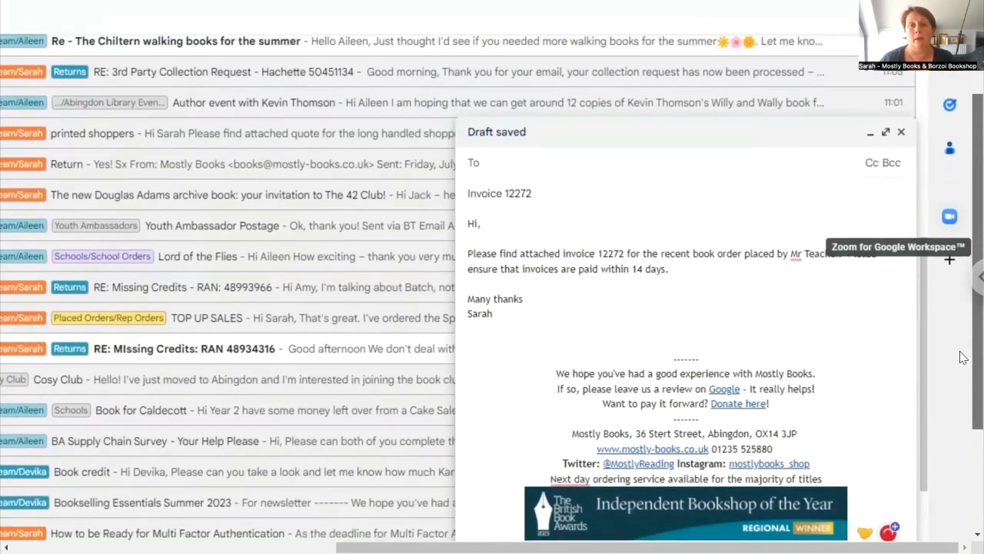
scroll(959, 361, down, 1)
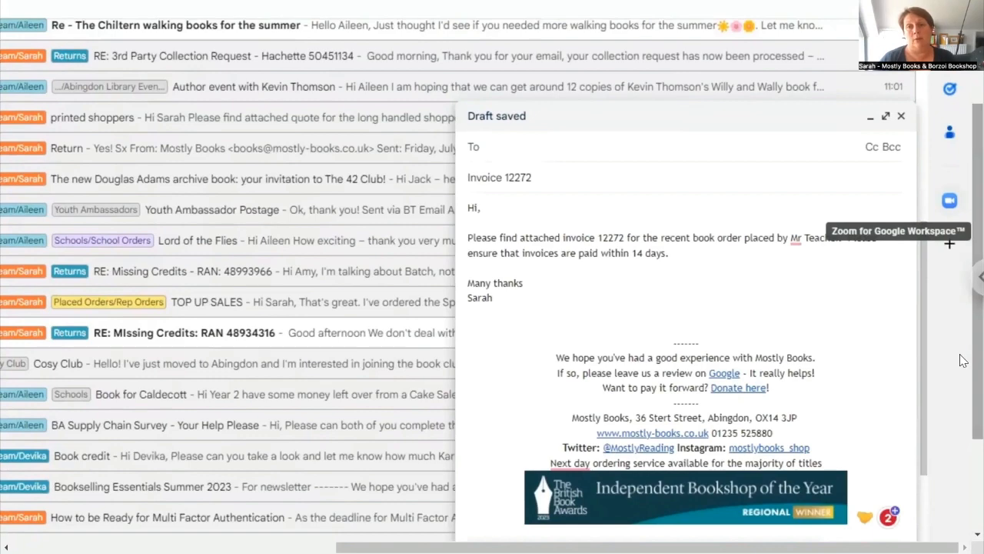
scroll(959, 371, down, 5)
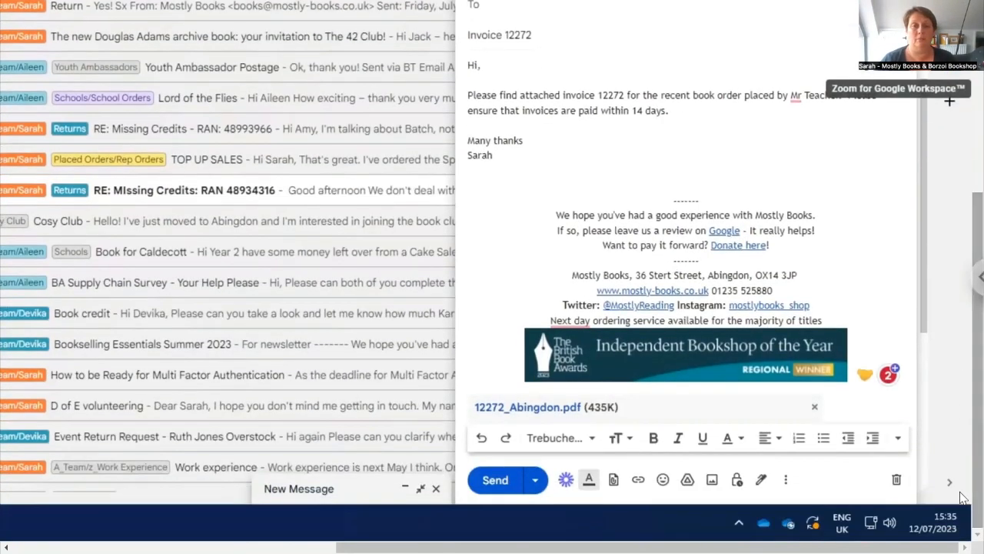
Switch to Batchline, reposition the Customer Invoices window and open its invoice status filter.
drag(716, 547, 393, 547)
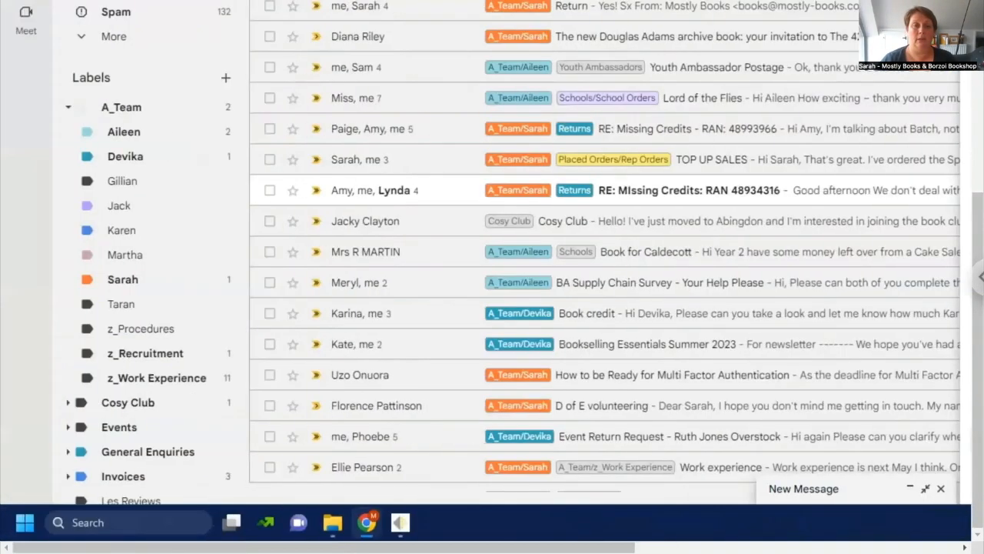
click(401, 523)
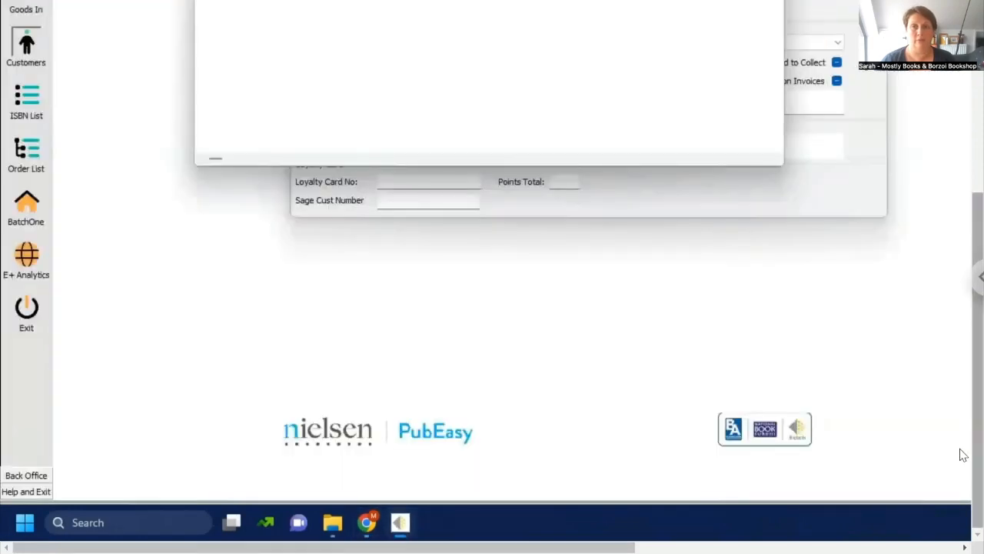
scroll(960, 345, up, 5)
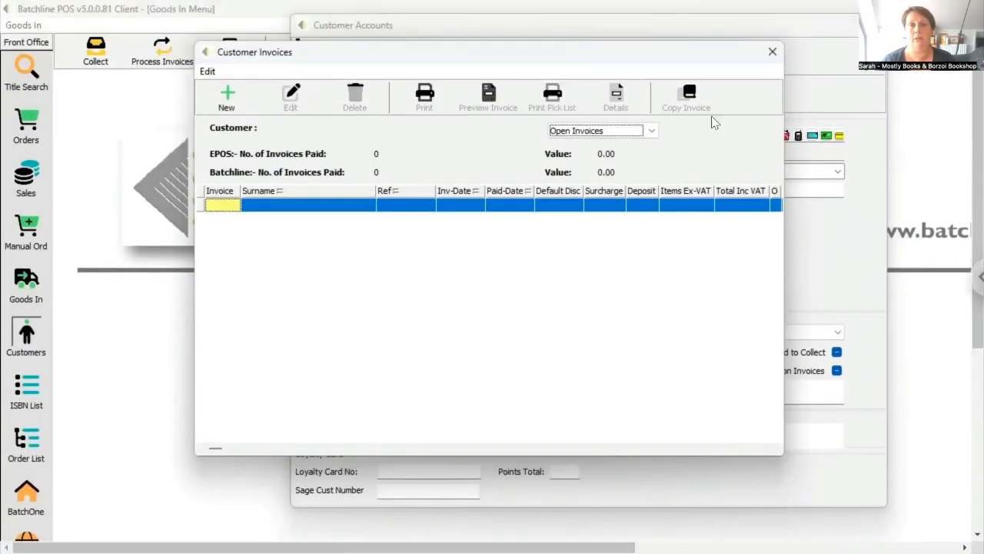
drag(700, 71, 720, 98)
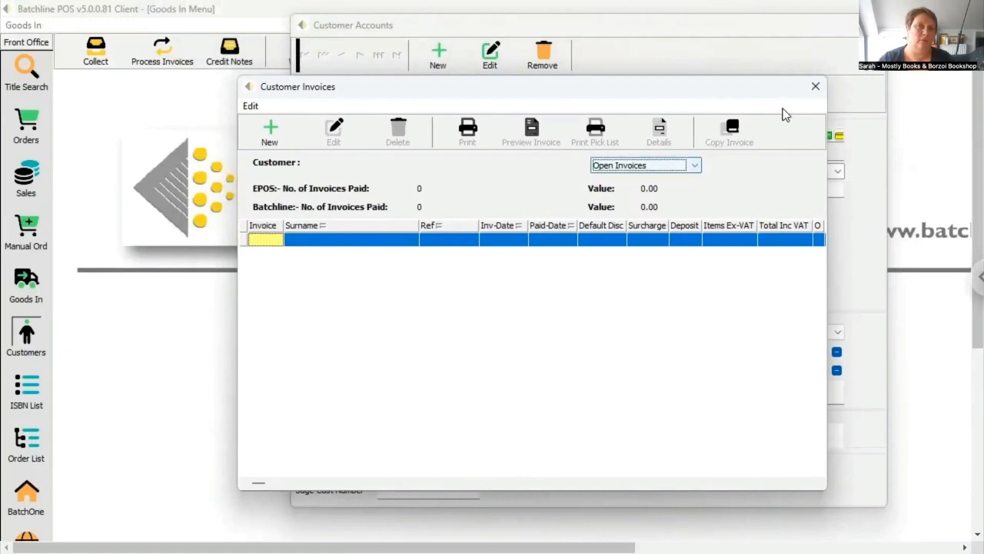
drag(720, 90, 654, 82)
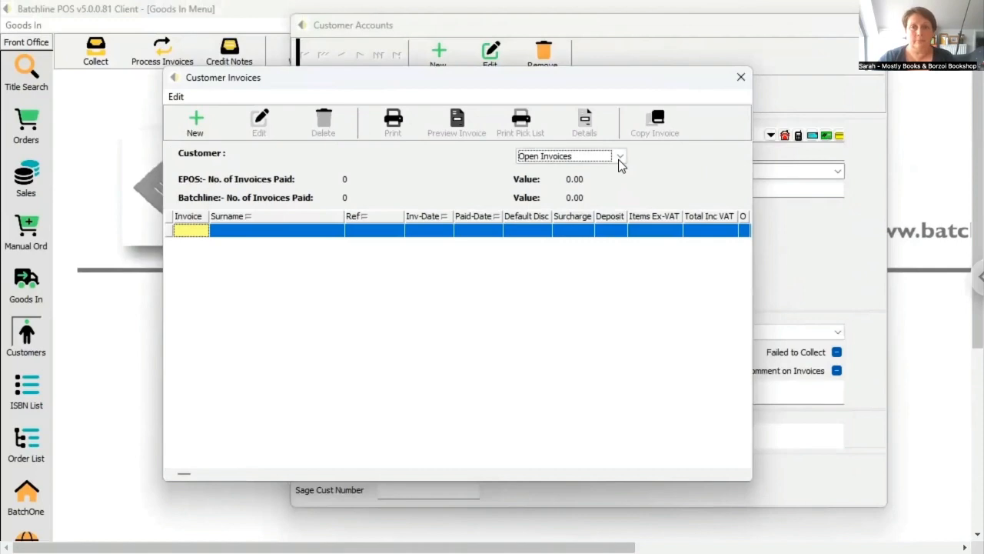
click(620, 159)
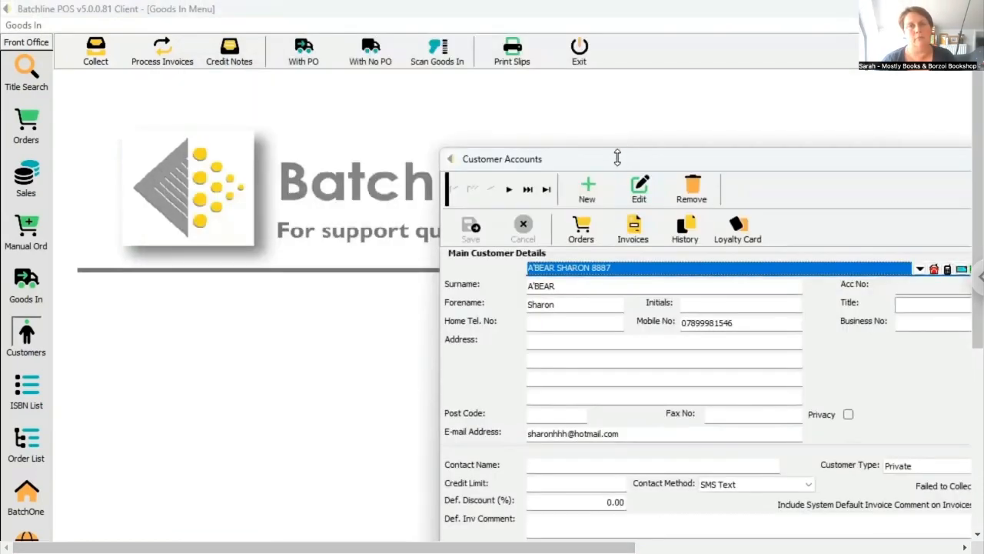
Look up Abingdon School in Customer Accounts and load its customer record.
drag(617, 157, 418, 107)
key(Caps_Lock)
text(ABING)
key(Caps_Lock)
text(DON SCHOOL 299)
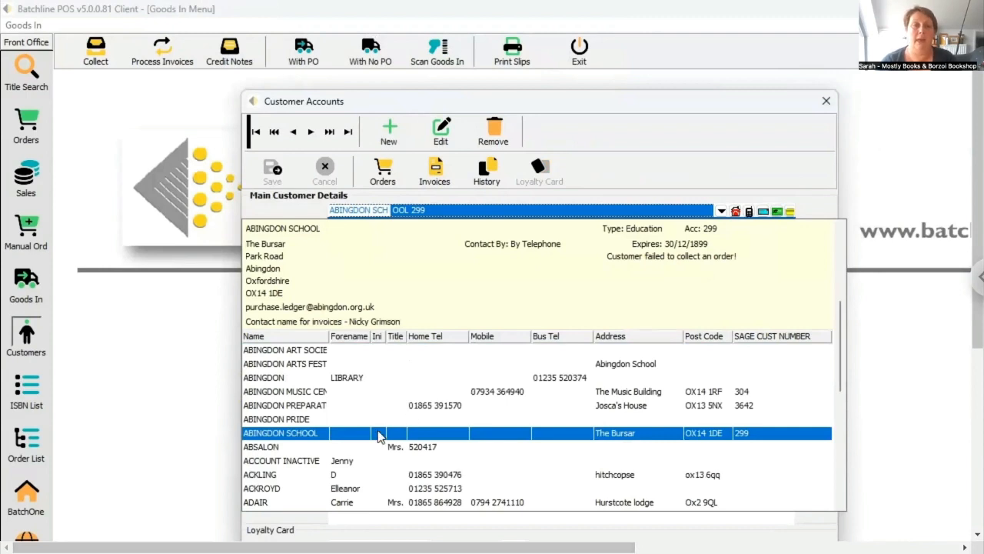
click(380, 434)
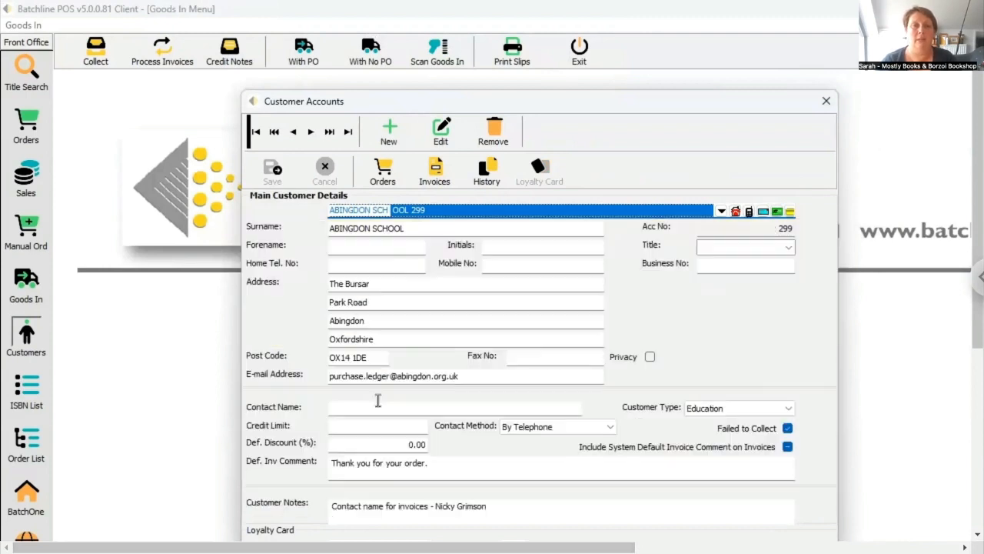
List the school's unpaid invoices with the highest invoice number first, select invoice 12272 and shorten the invoice window.
click(442, 174)
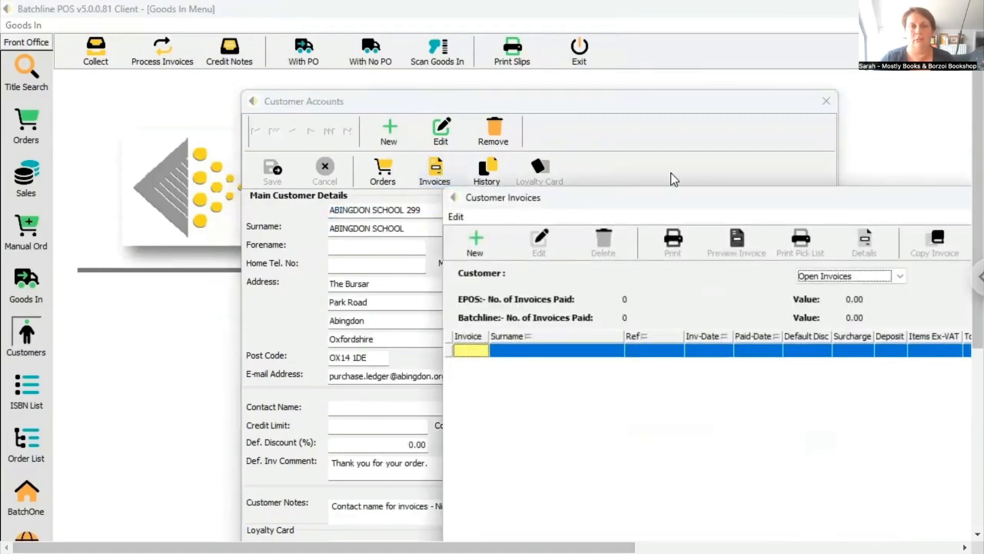
drag(677, 202, 463, 232)
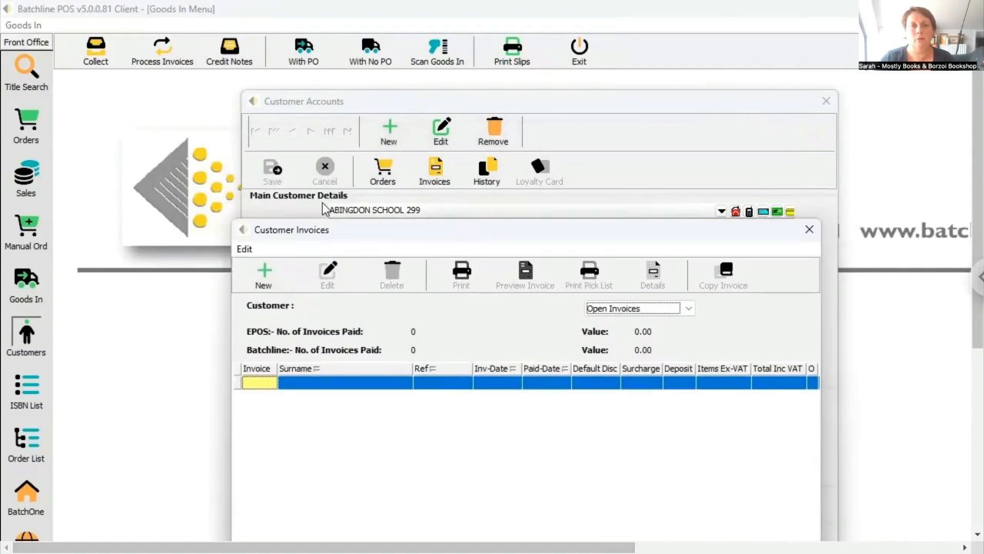
click(683, 308)
click(659, 341)
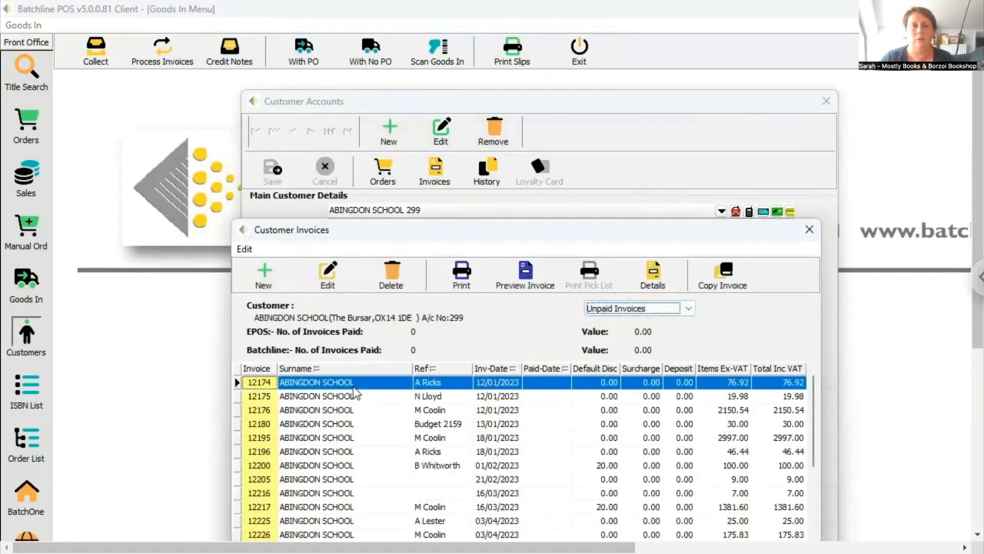
click(259, 370)
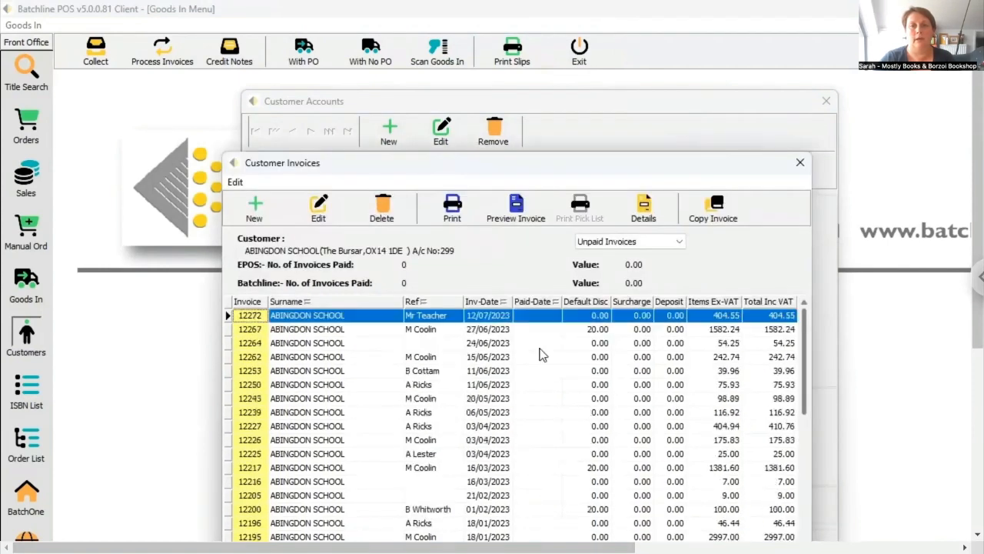
click(453, 316)
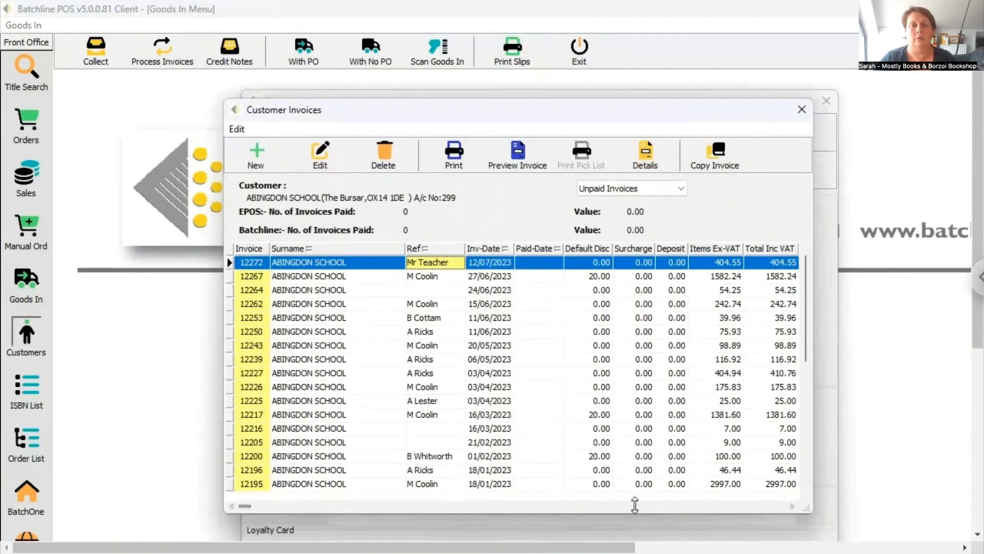
drag(635, 510, 629, 309)
click(629, 262)
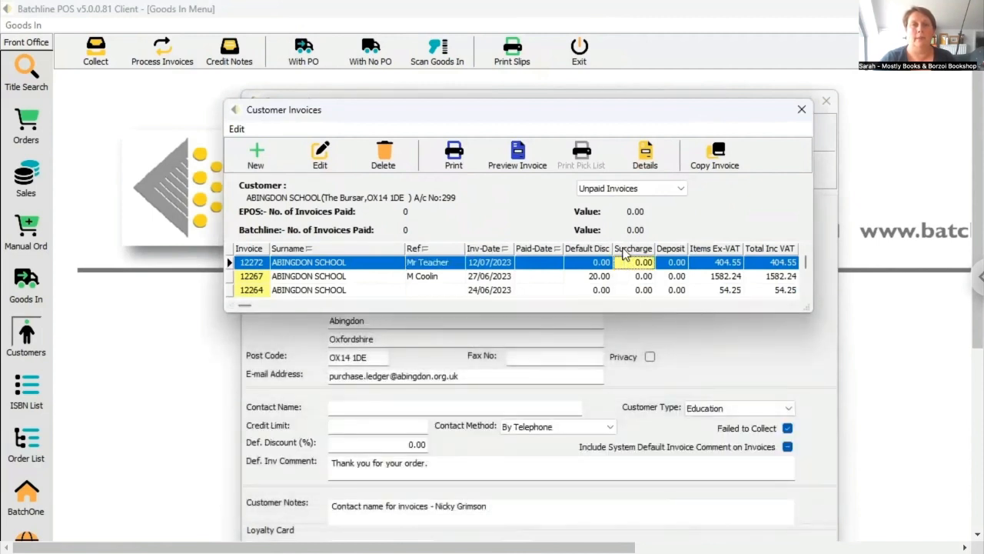
click(421, 265)
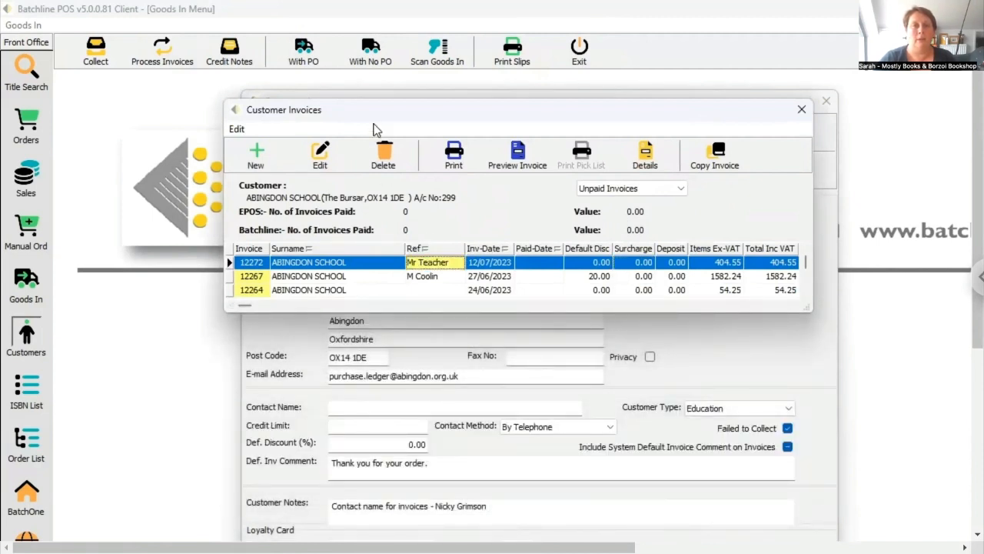
Try a paid date of 20/07/2023 in the header of invoice 12272 and close it without saving.
click(329, 156)
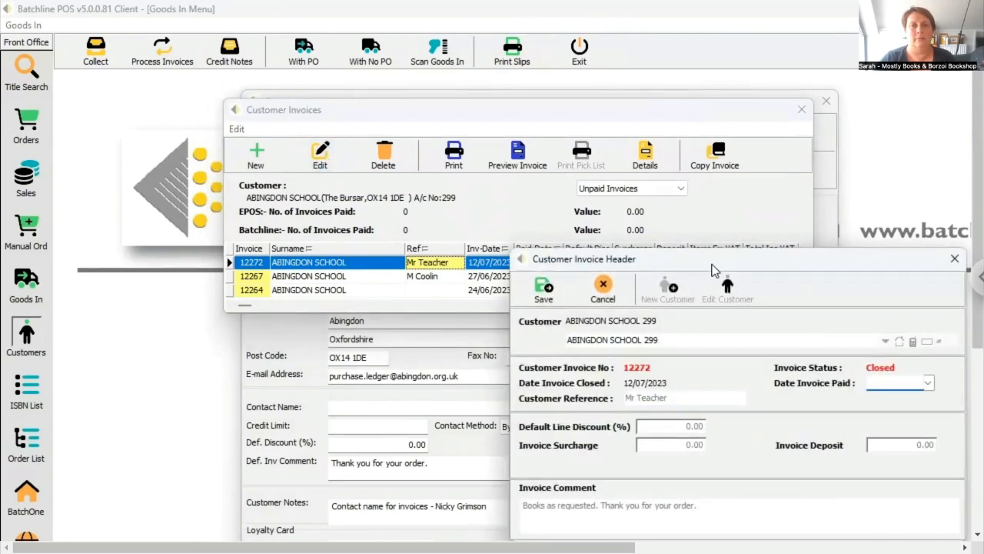
drag(712, 264, 508, 167)
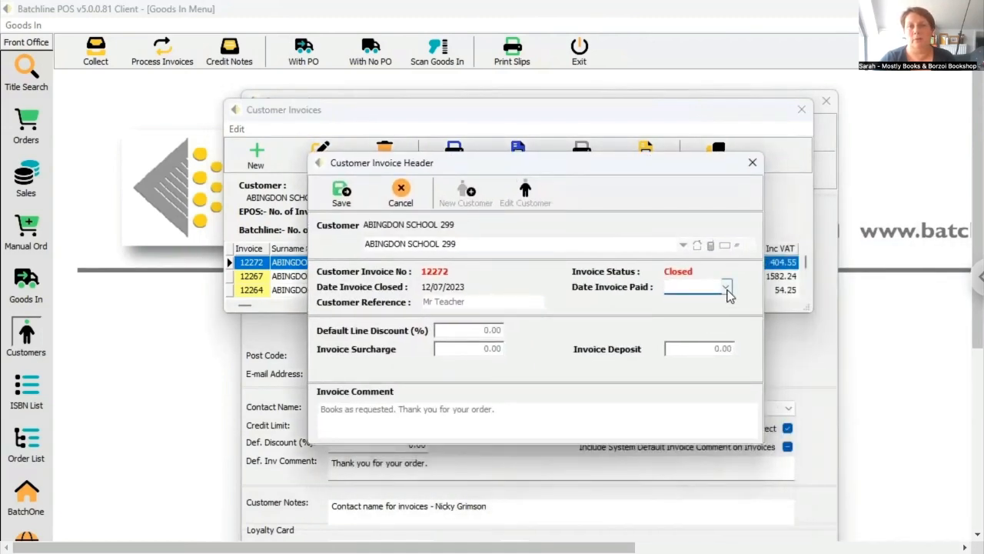
click(725, 287)
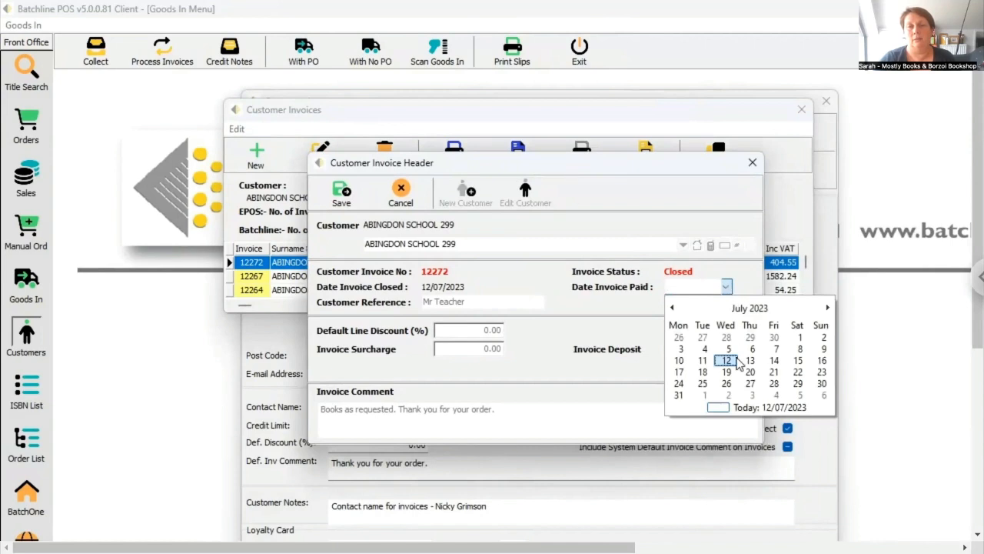
click(750, 373)
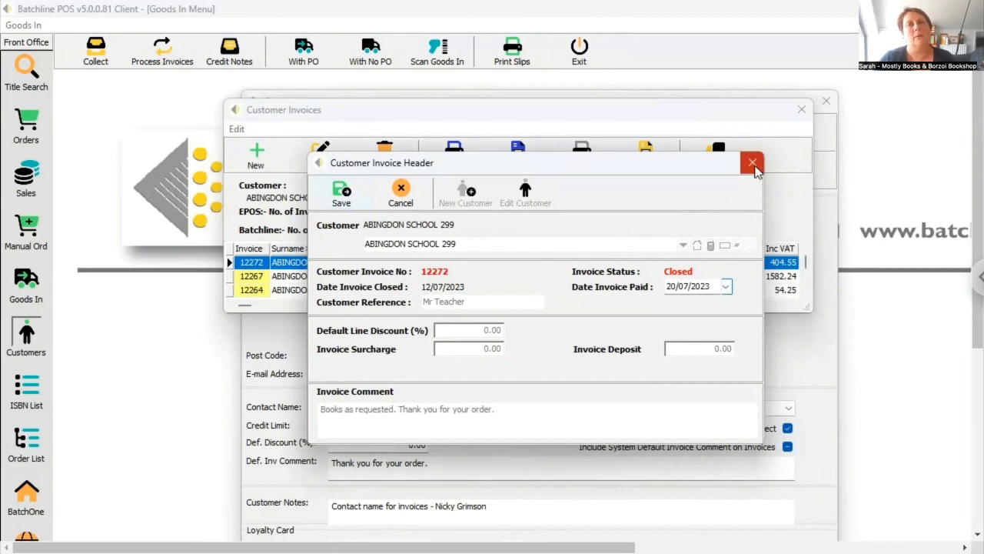
click(754, 164)
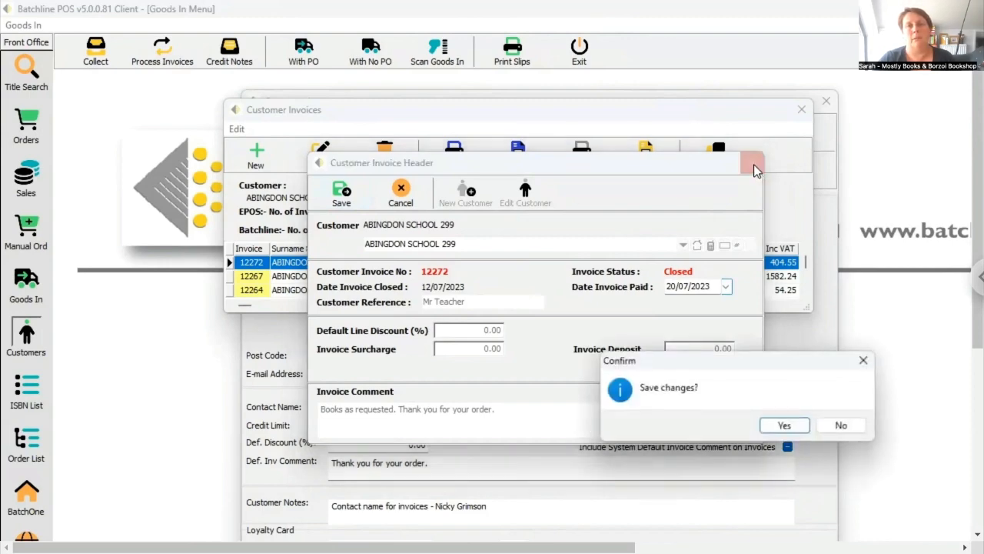
click(845, 428)
Filter the school's invoices to Paid Invoices and open the line details of invoice 12170.
click(670, 192)
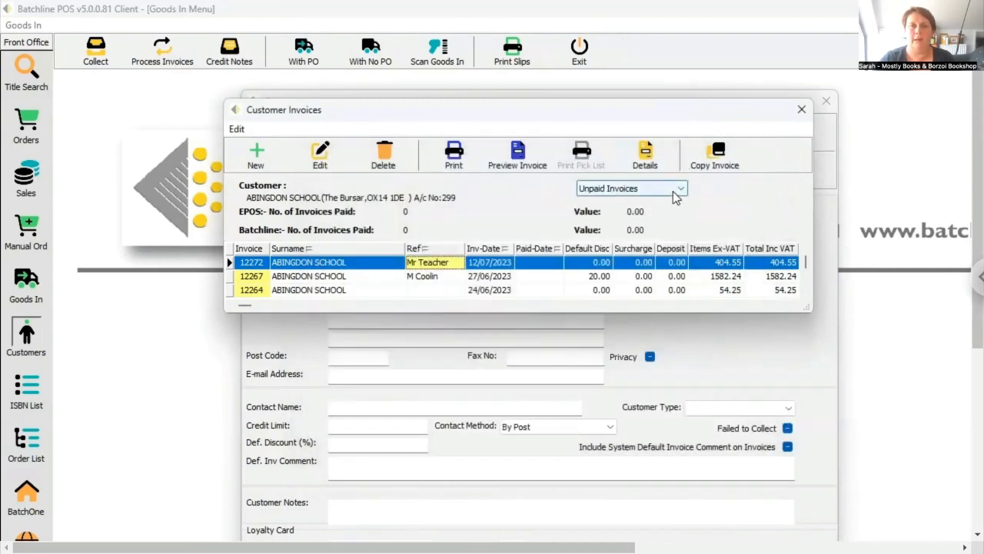
click(666, 219)
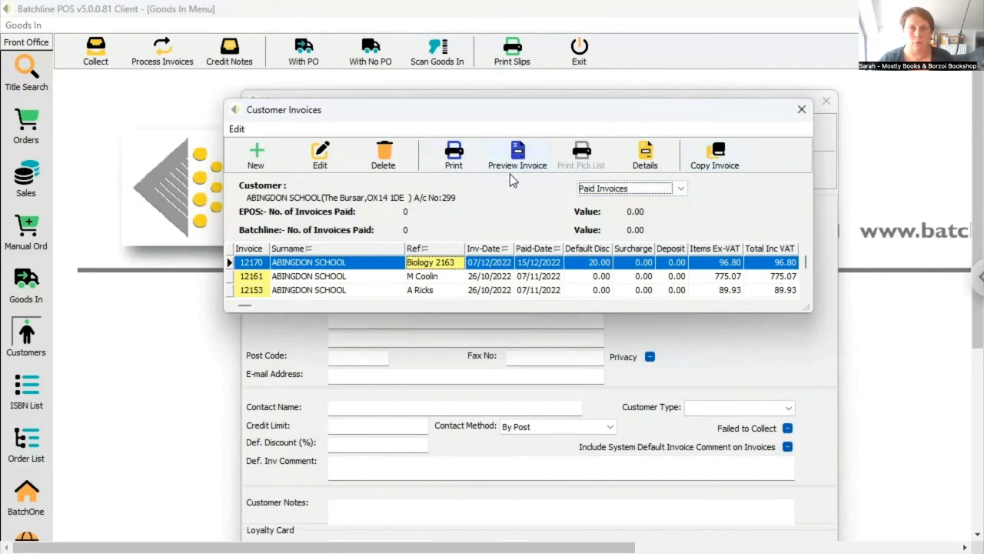
click(377, 265)
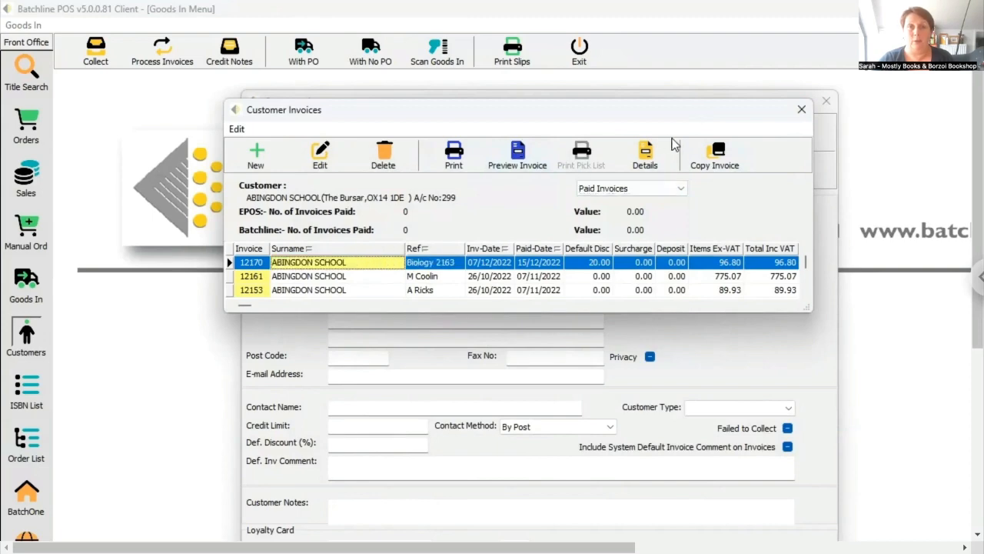
click(644, 153)
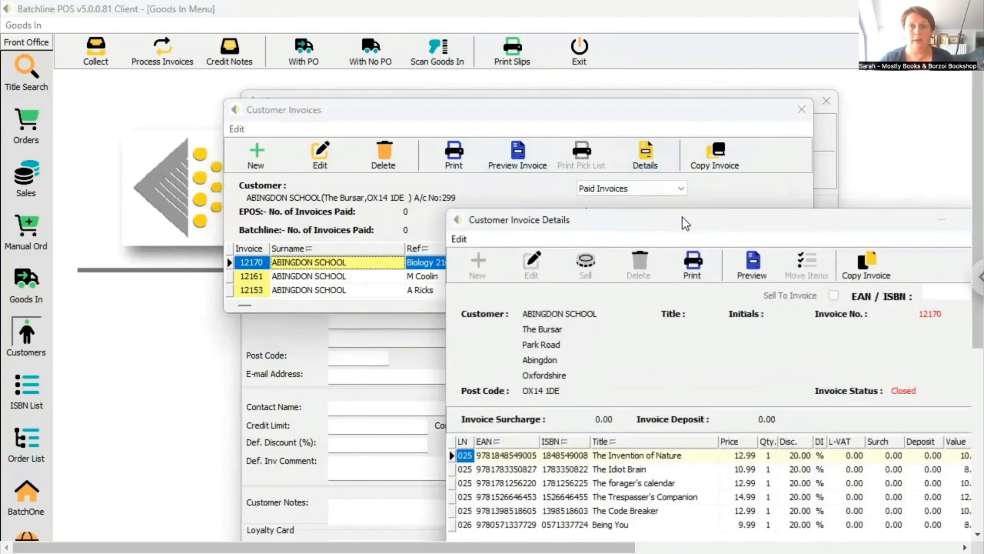
Copy the EAN of The Invention of Nature from invoice 12170 and close the invoice and customer account windows.
drag(684, 221, 557, 172)
right_click(377, 406)
scroll(523, 461, down, 3)
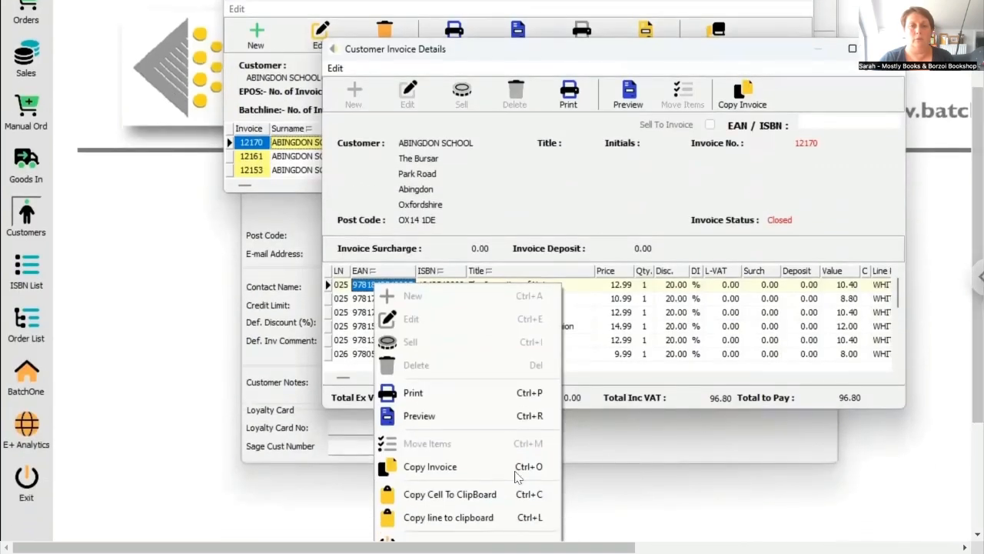
click(446, 500)
scroll(964, 311, up, 3)
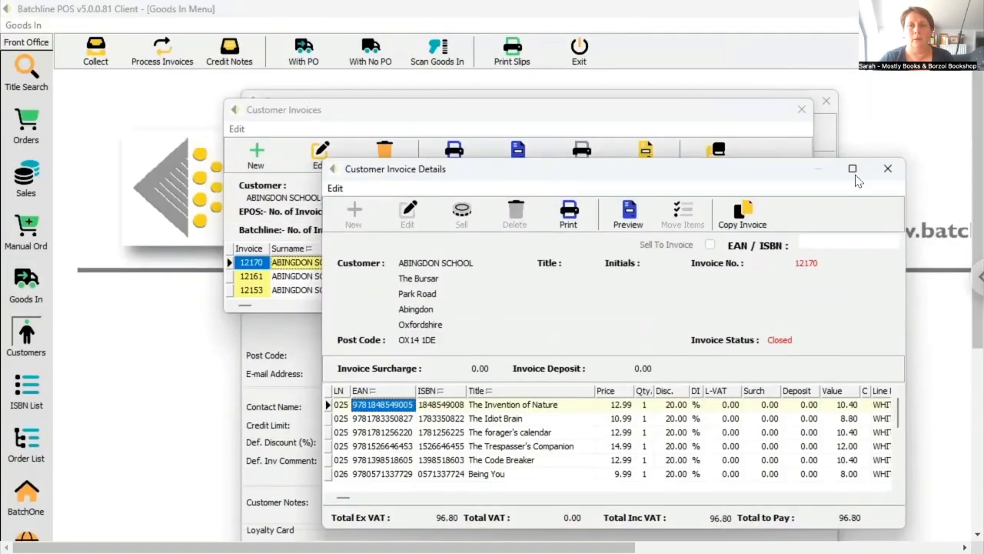
click(886, 172)
click(802, 109)
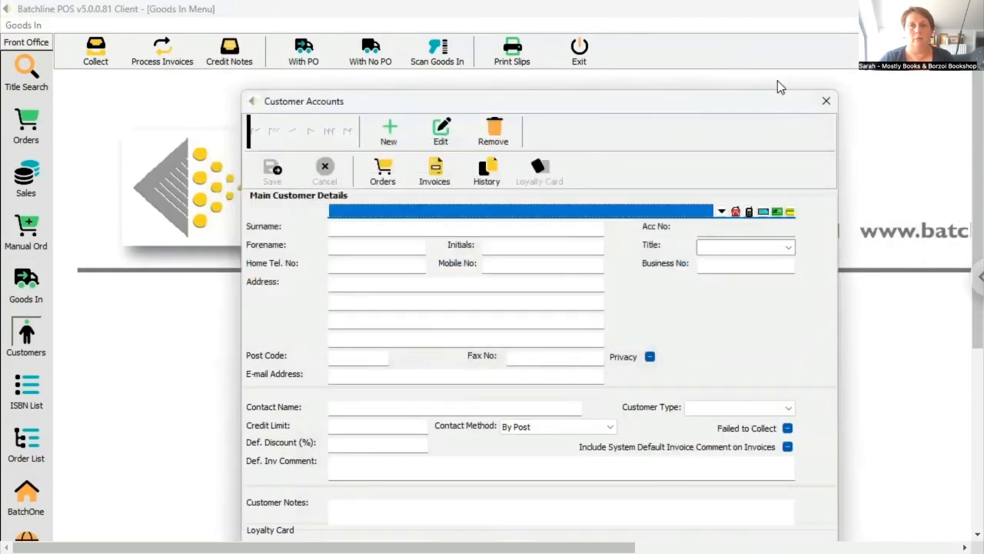
click(826, 101)
click(26, 73)
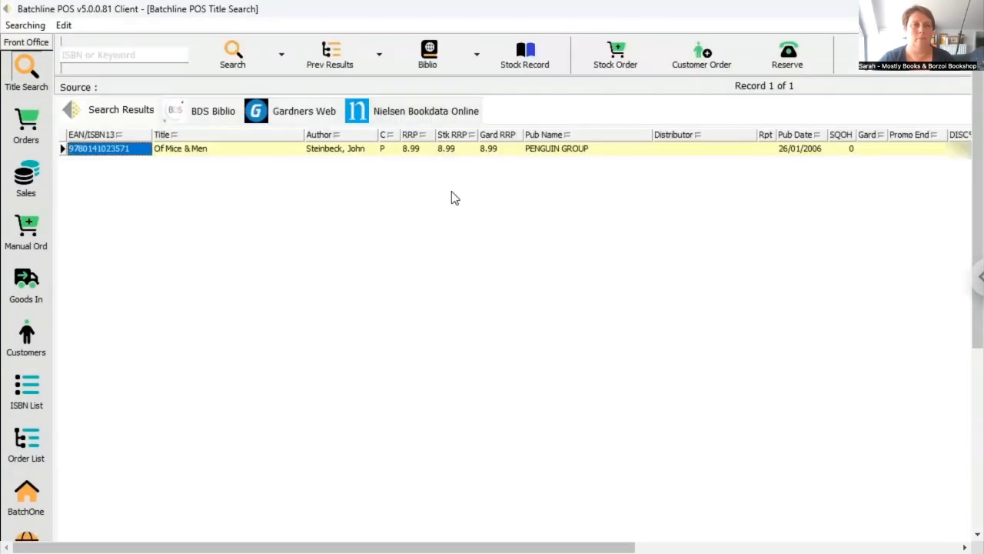
click(116, 67)
key(ctrl+v)
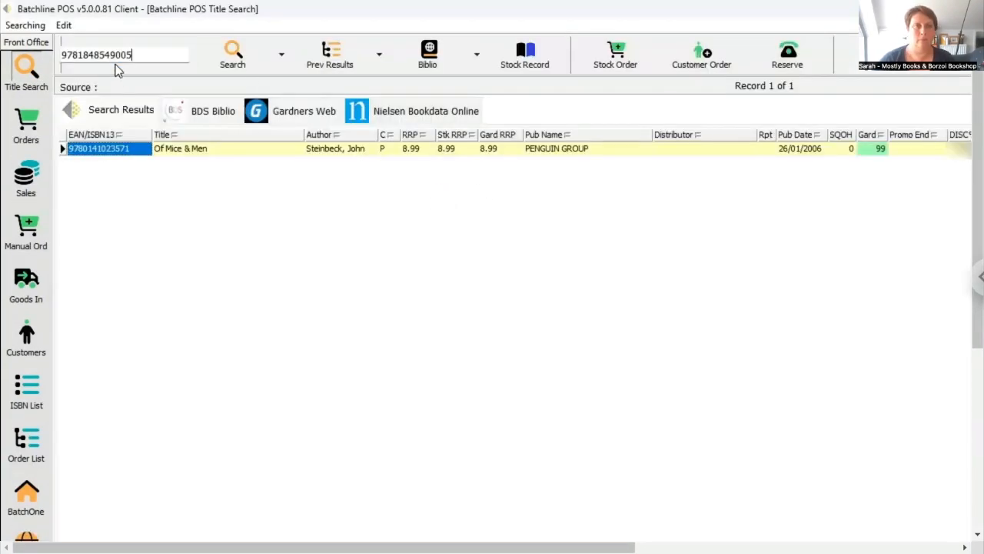
key(Return)
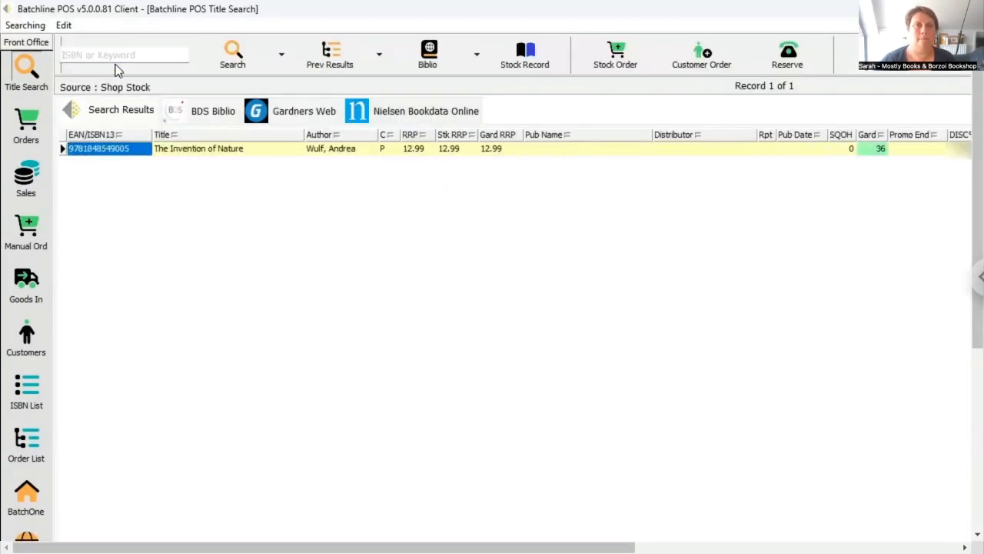
Open the stock record of The Invention of Nature and display its stock history.
click(535, 65)
drag(713, 155, 459, 106)
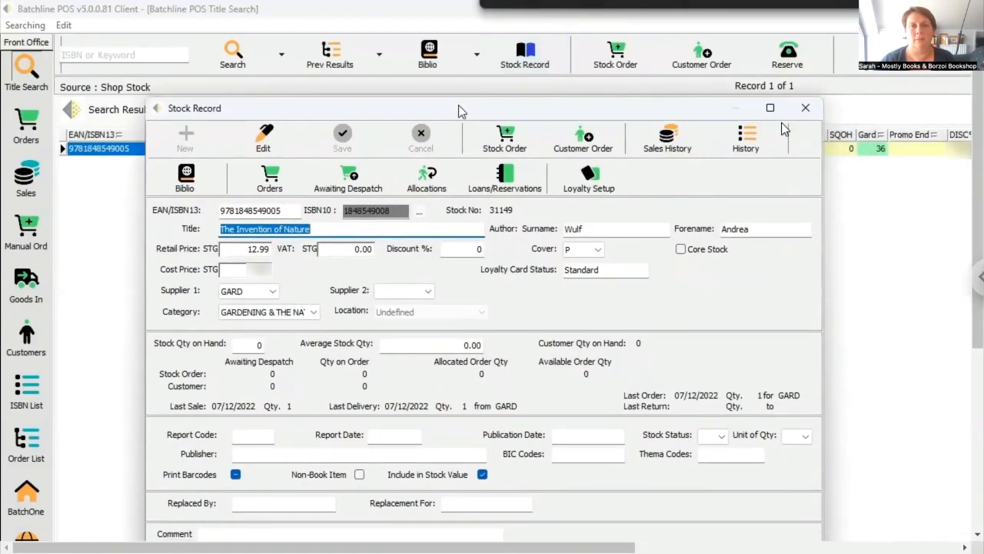
click(747, 138)
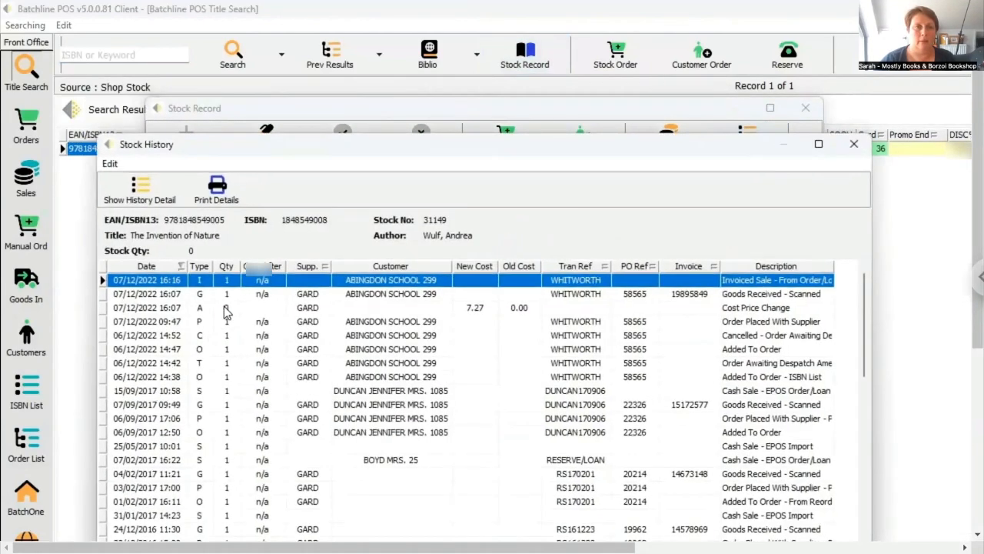
Examine the Abingdon School order, goods received and invoiced sale entries in the stock history, and close the history and stock record.
click(418, 378)
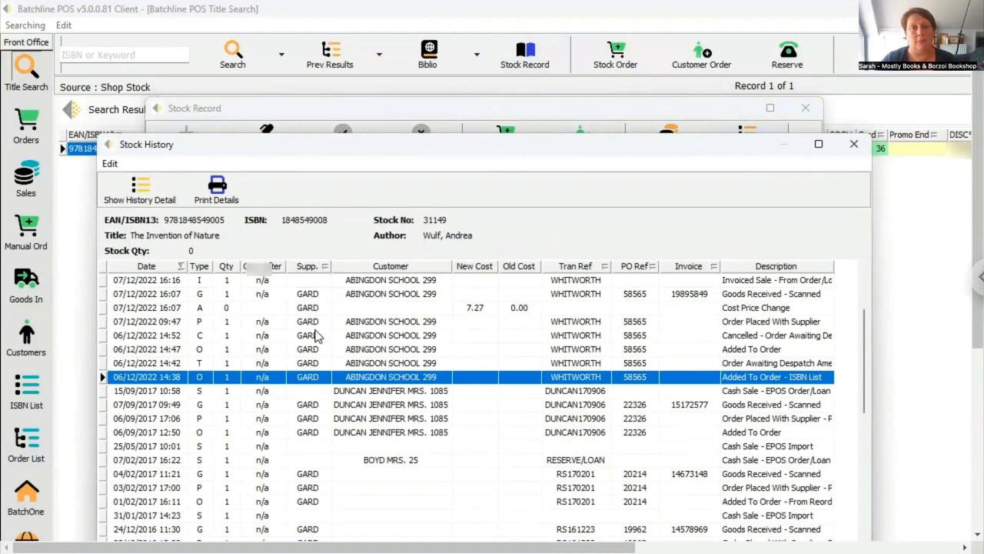
click(319, 336)
click(323, 323)
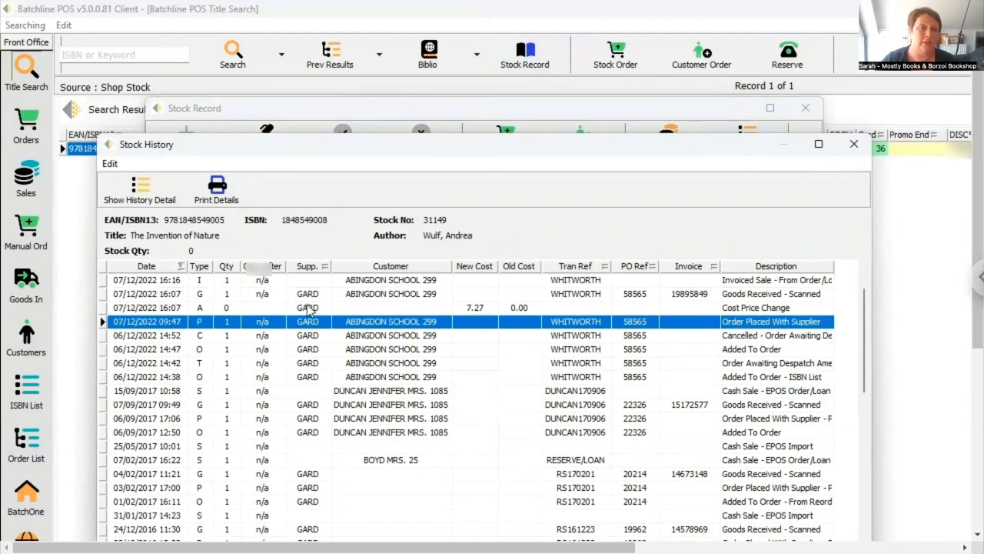
click(323, 379)
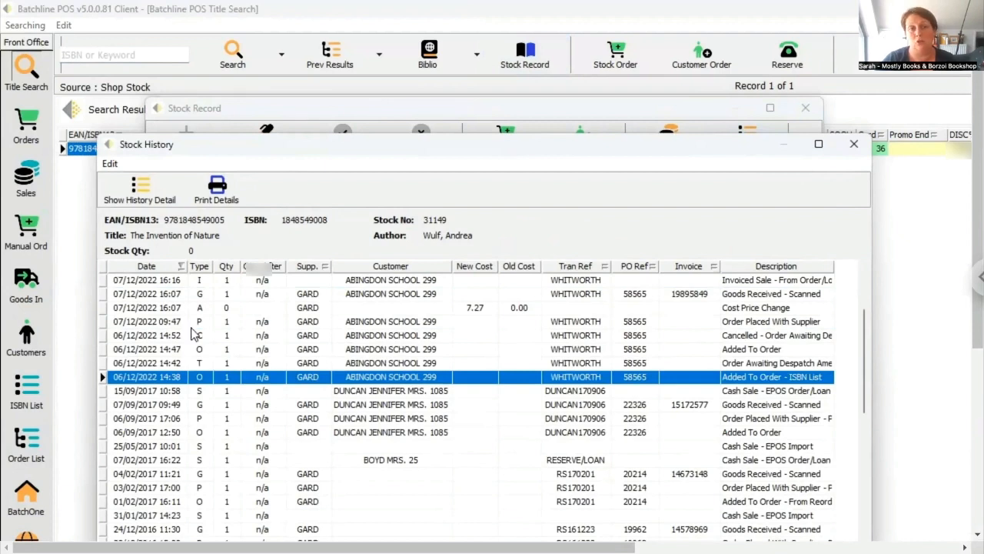
click(207, 296)
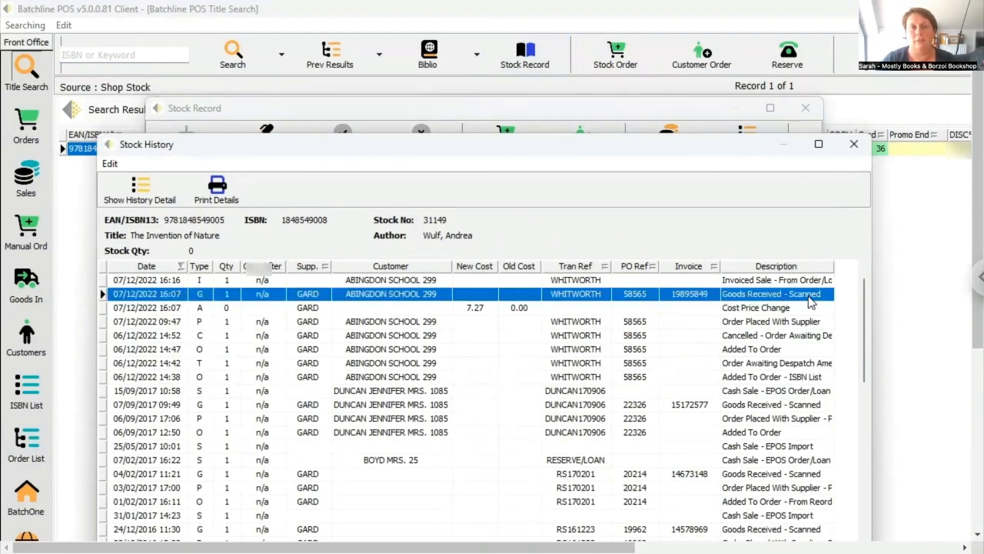
click(209, 282)
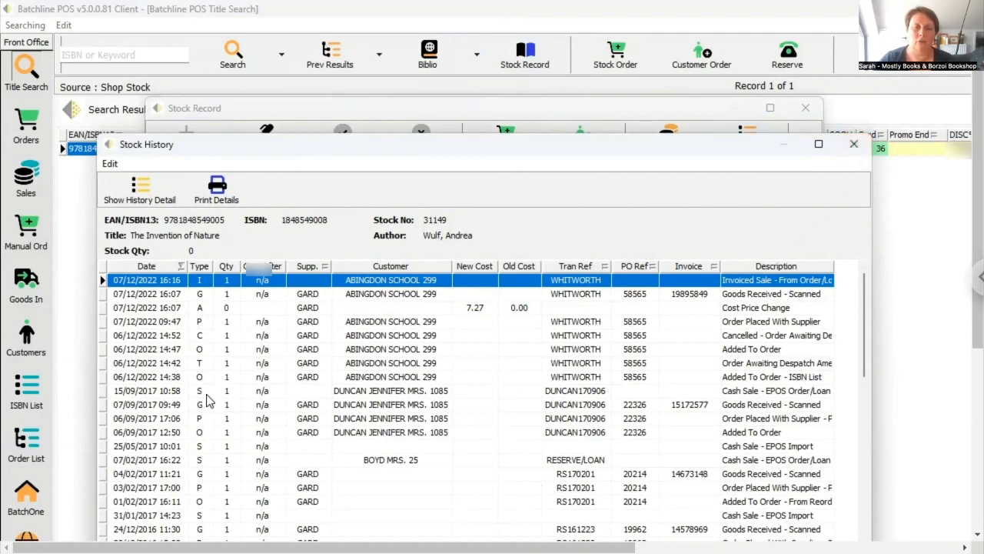
click(852, 148)
click(805, 107)
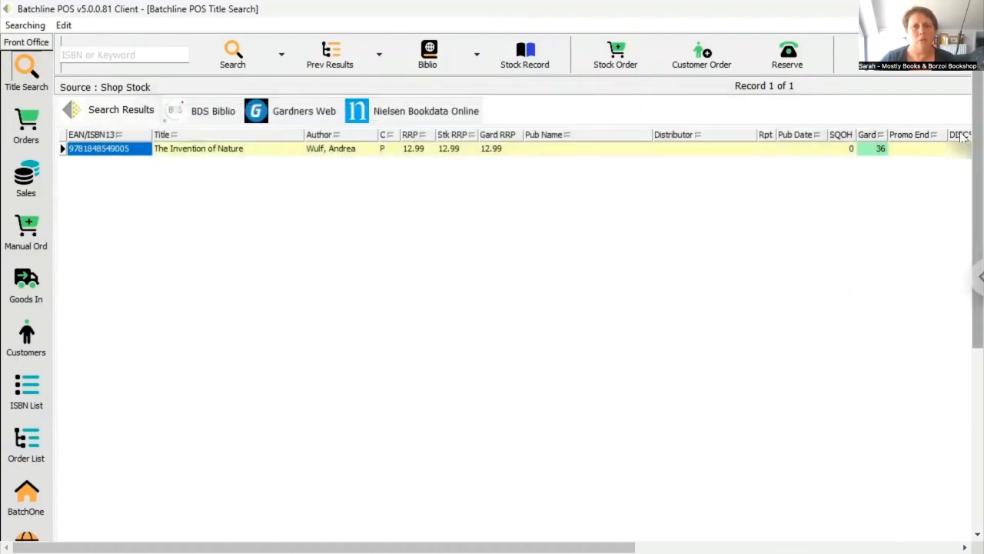